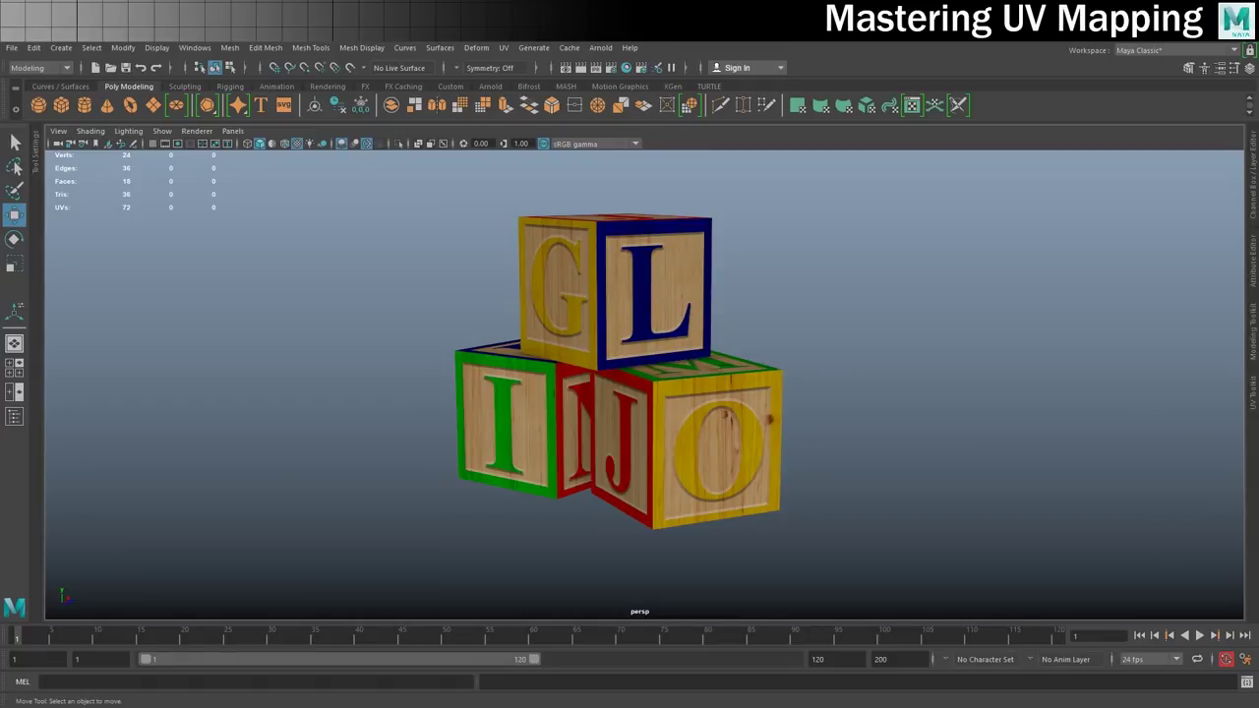
- Orbit around the three stacked alphabet blocks from several sides, then select all three
mouse_move(717, 377)
alt+mouse_down()
mouse_move(679, 393)
mouse_move(723, 387)
alt+mouse_up()
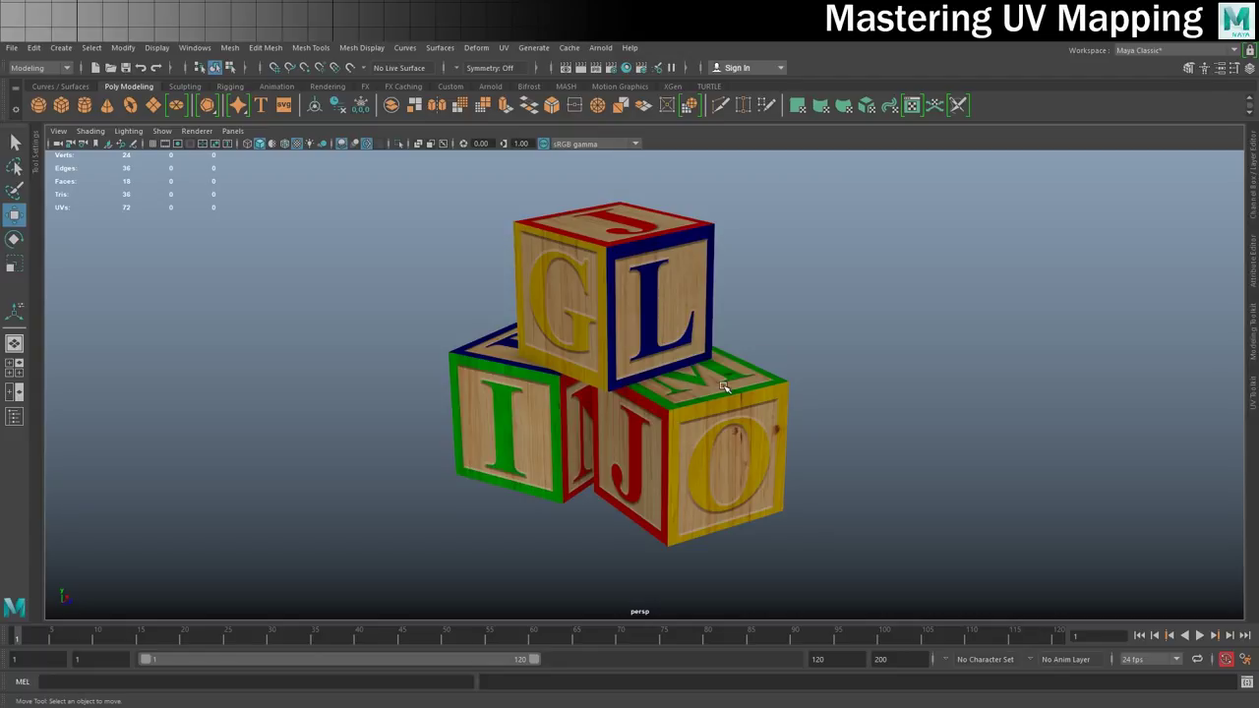
mouse_move(855, 278)
alt+mouse_down()
mouse_move(605, 249)
mouse_move(755, 294)
mouse_move(916, 275)
mouse_move(795, 263)
mouse_move(831, 272)
alt+mouse_up()
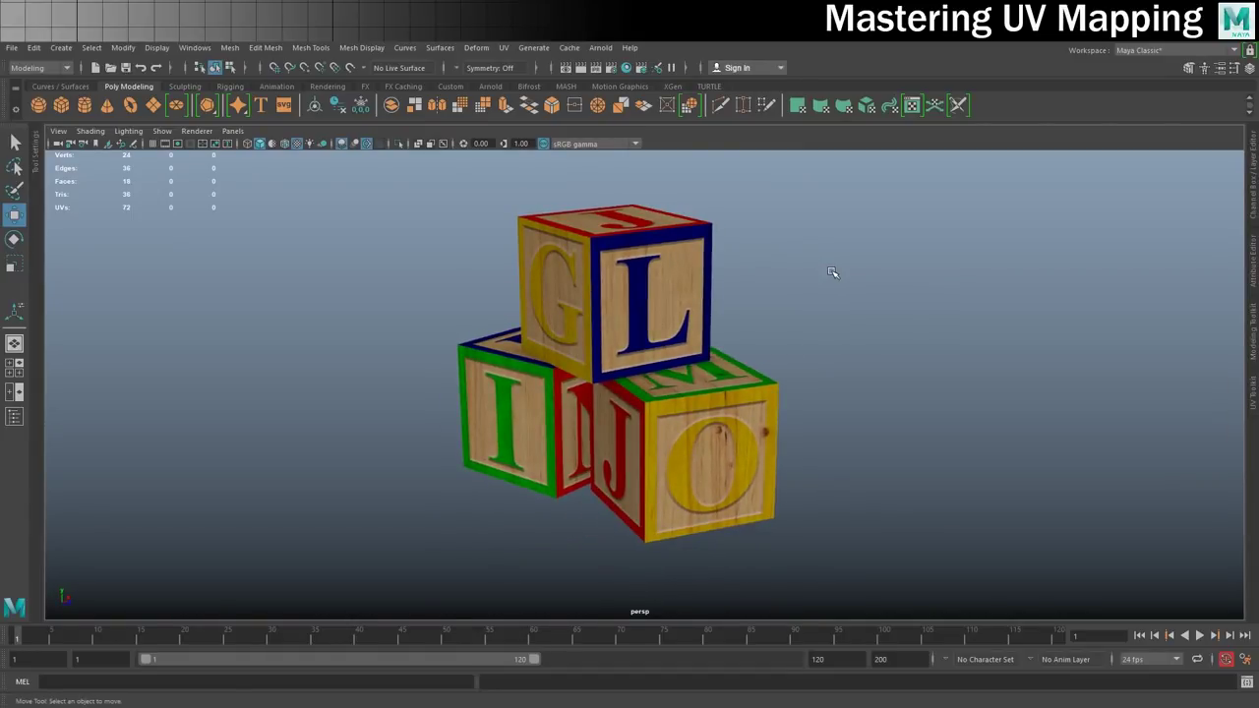
drag(366, 182, 912, 482)
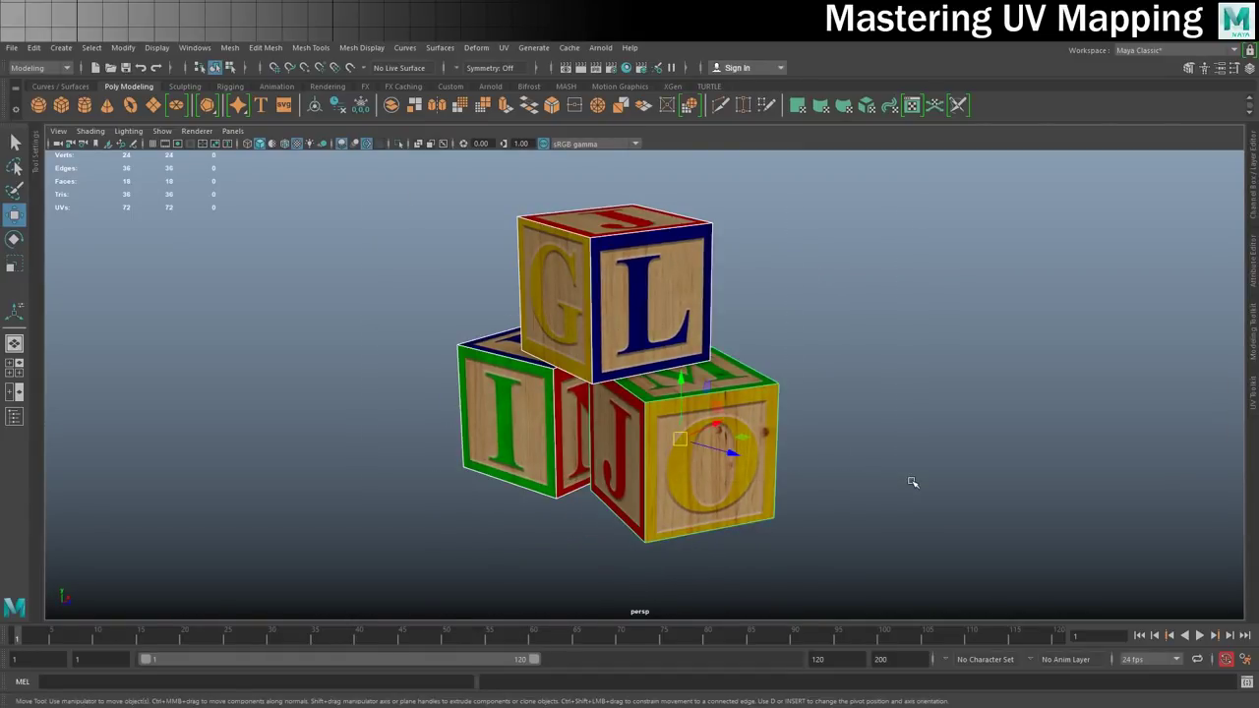
- Swap the three blocks for a new polygon cube moved up-right, and open Hypershade
key(Delete)
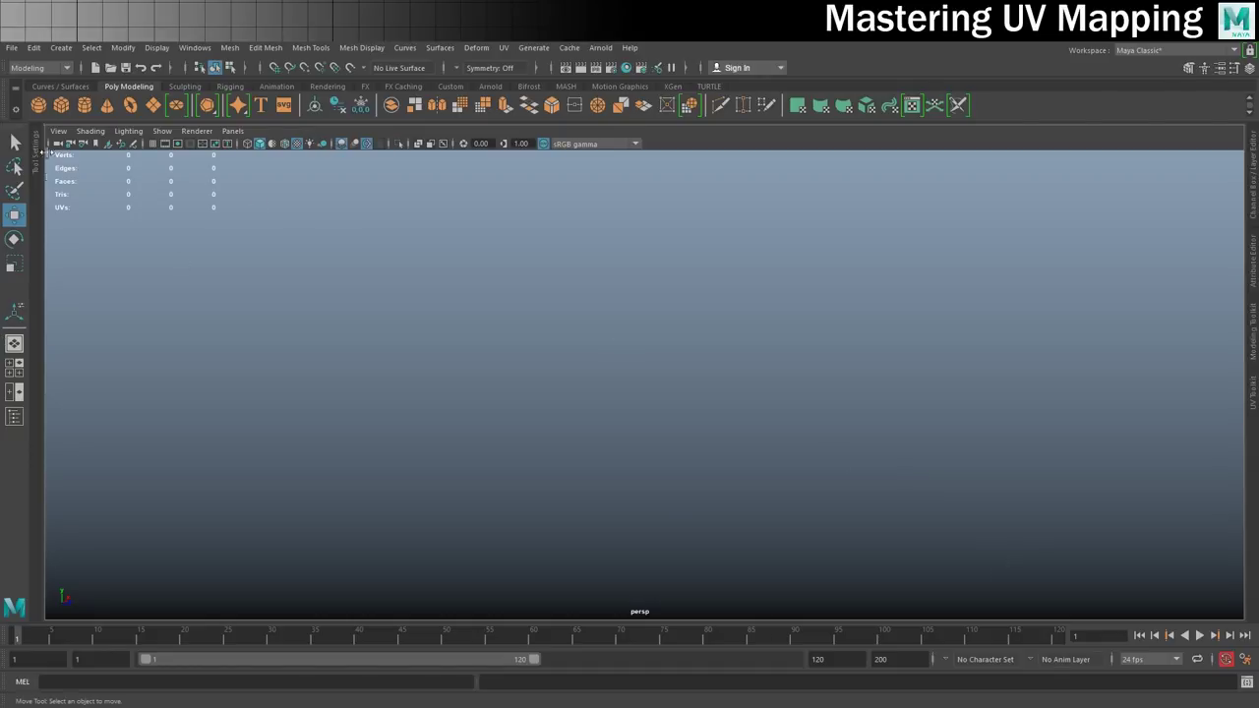
click(61, 105)
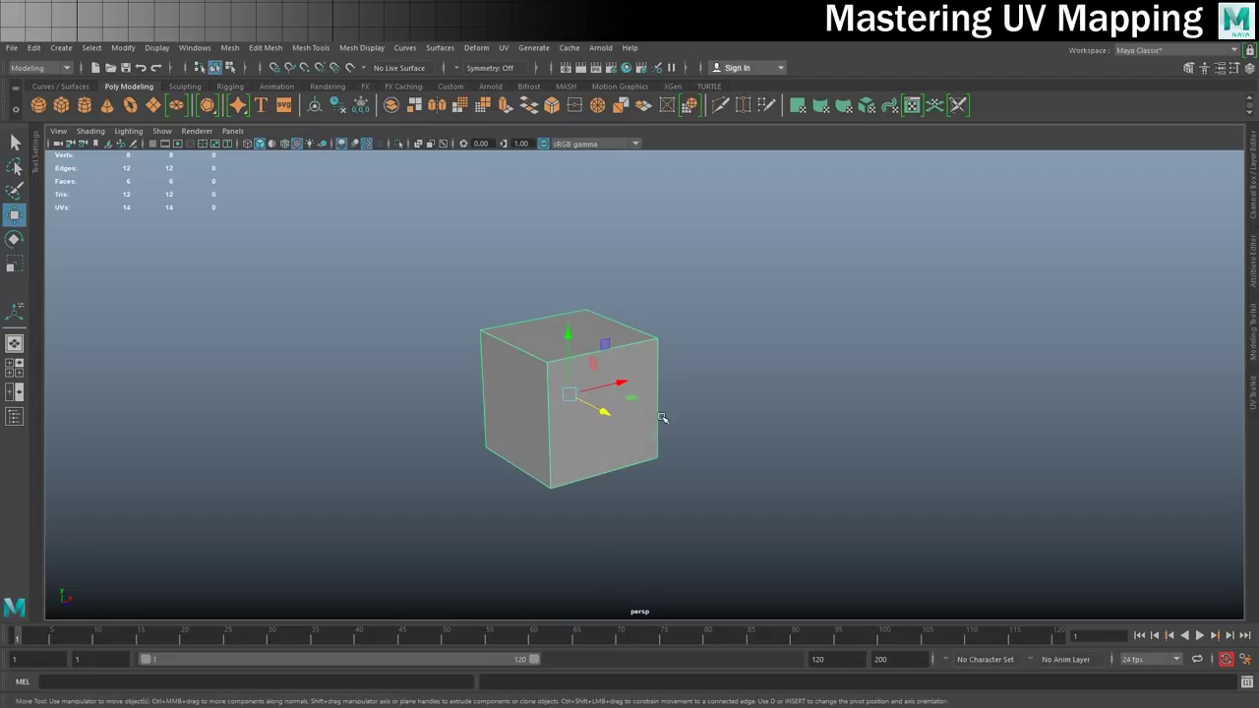
middle_drag(690, 415, 734, 383)
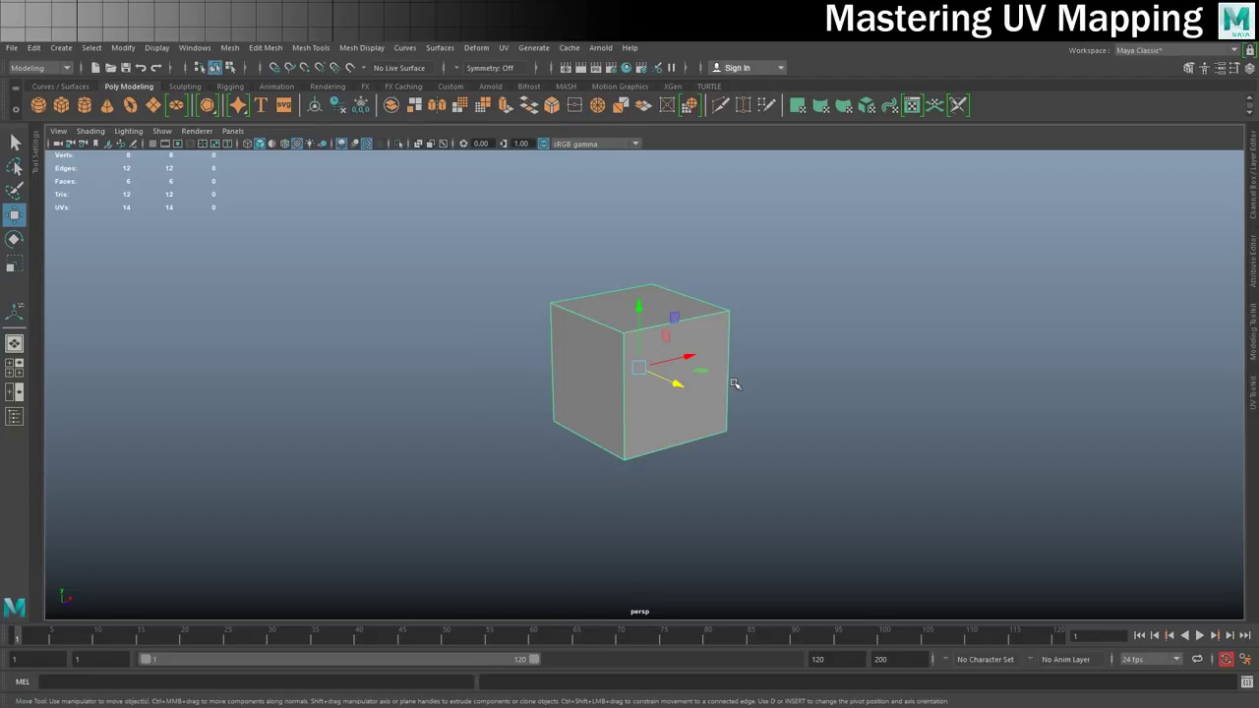
click(627, 67)
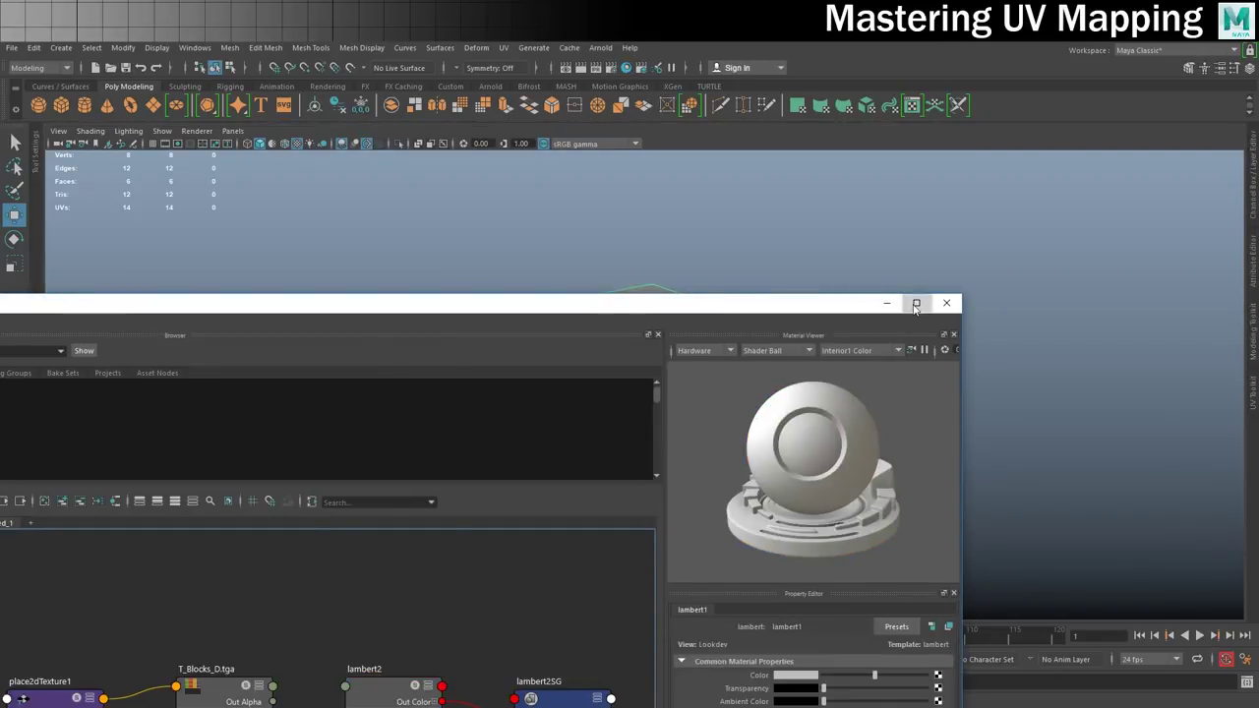
- Create a Lambert material named M_Blocks in the maximized Hypershade
click(915, 302)
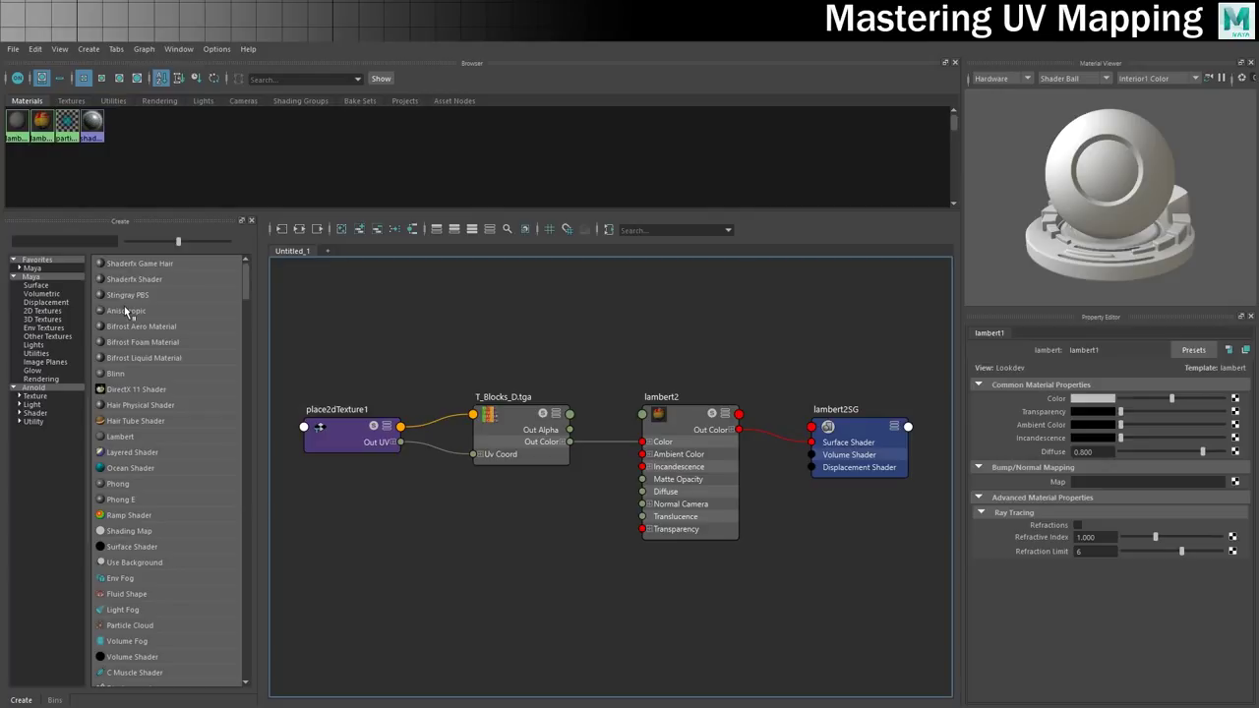
click(123, 437)
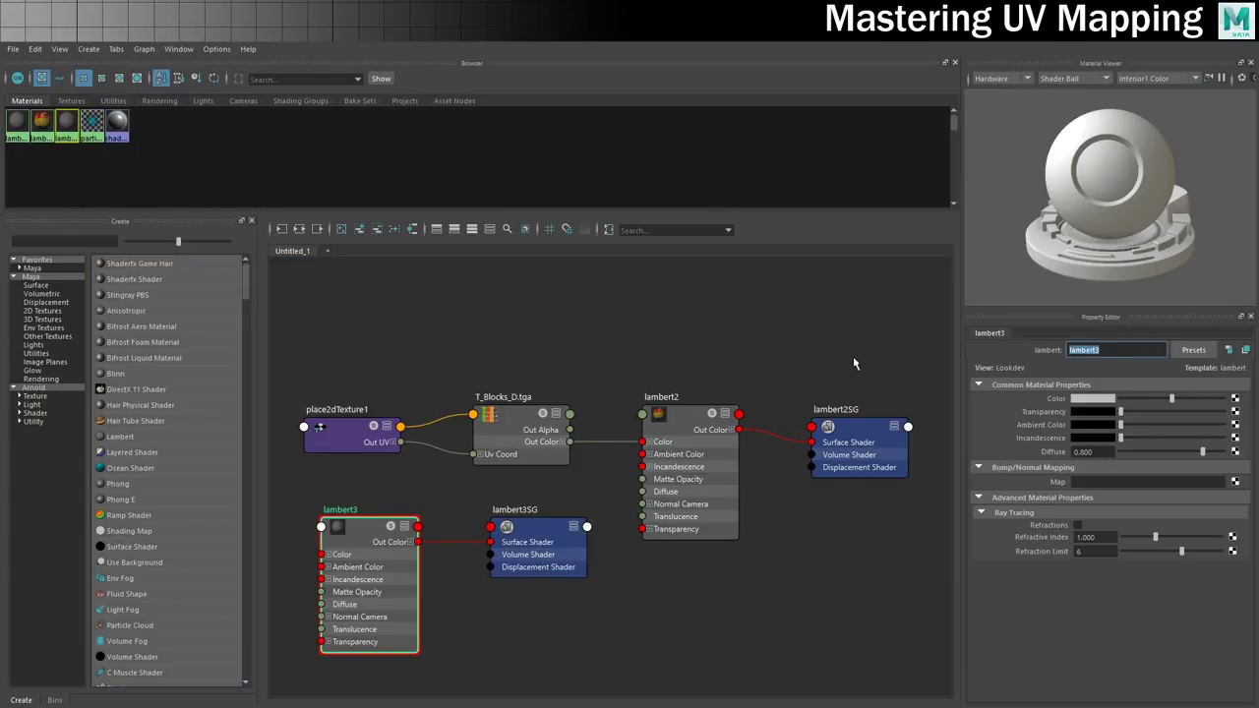
text(M_Bl)
text(ocks)
key(Return)
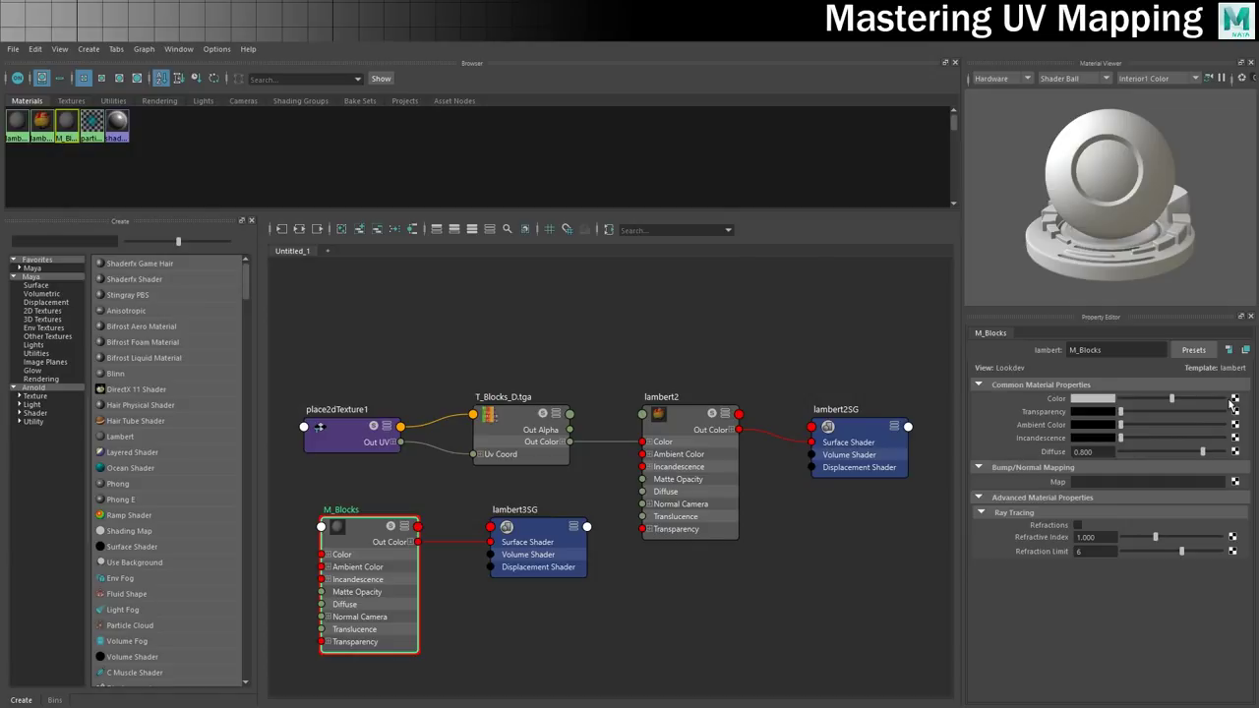
- Connect a File texture to M_Blocks' colour and browse for its image
click(1234, 398)
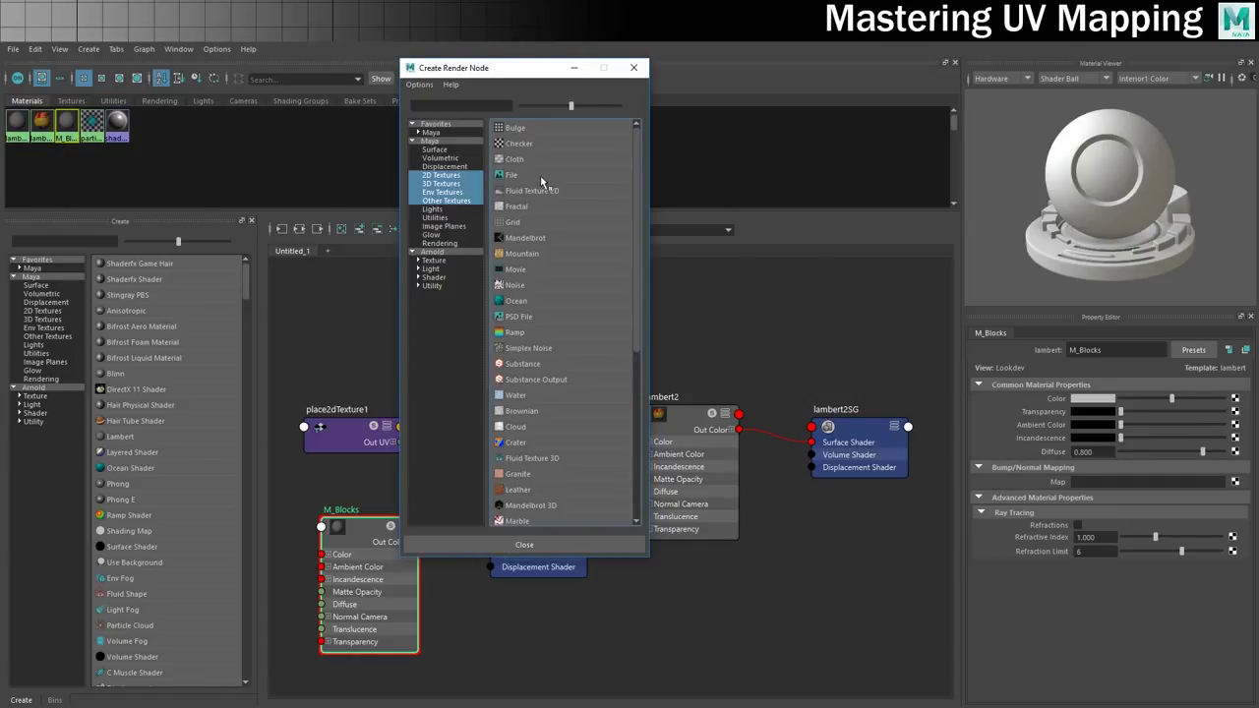
click(534, 178)
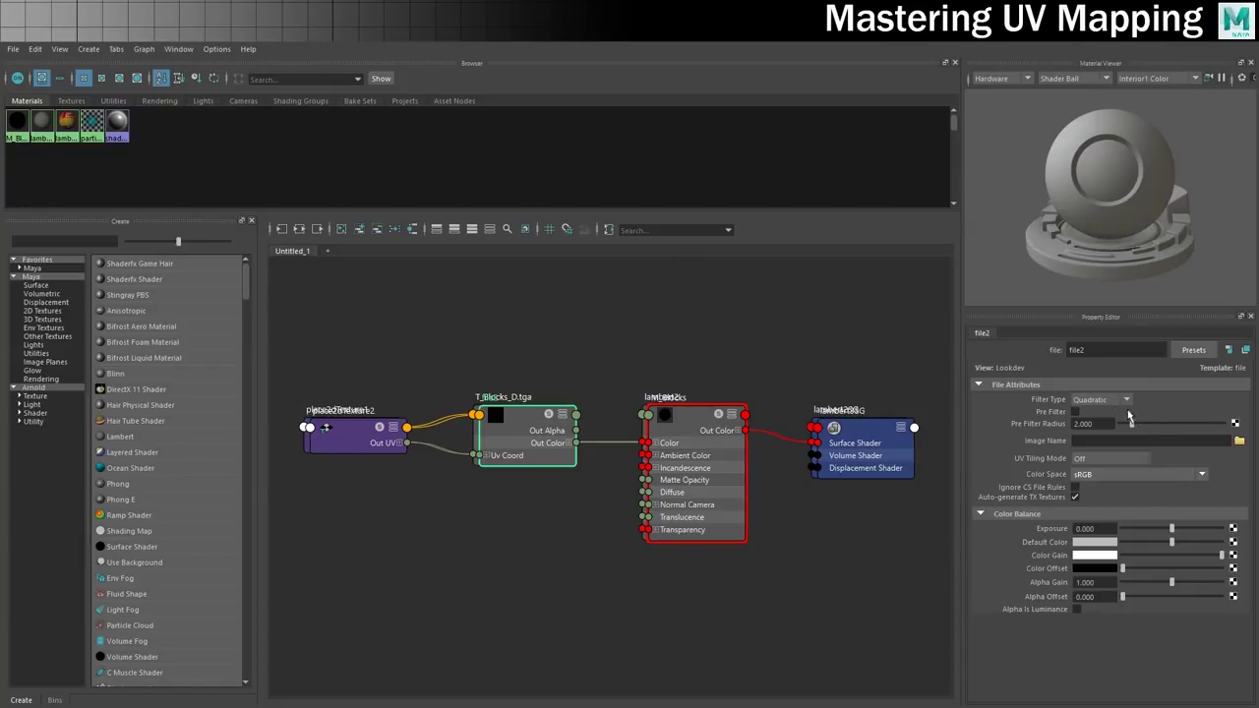
click(1238, 442)
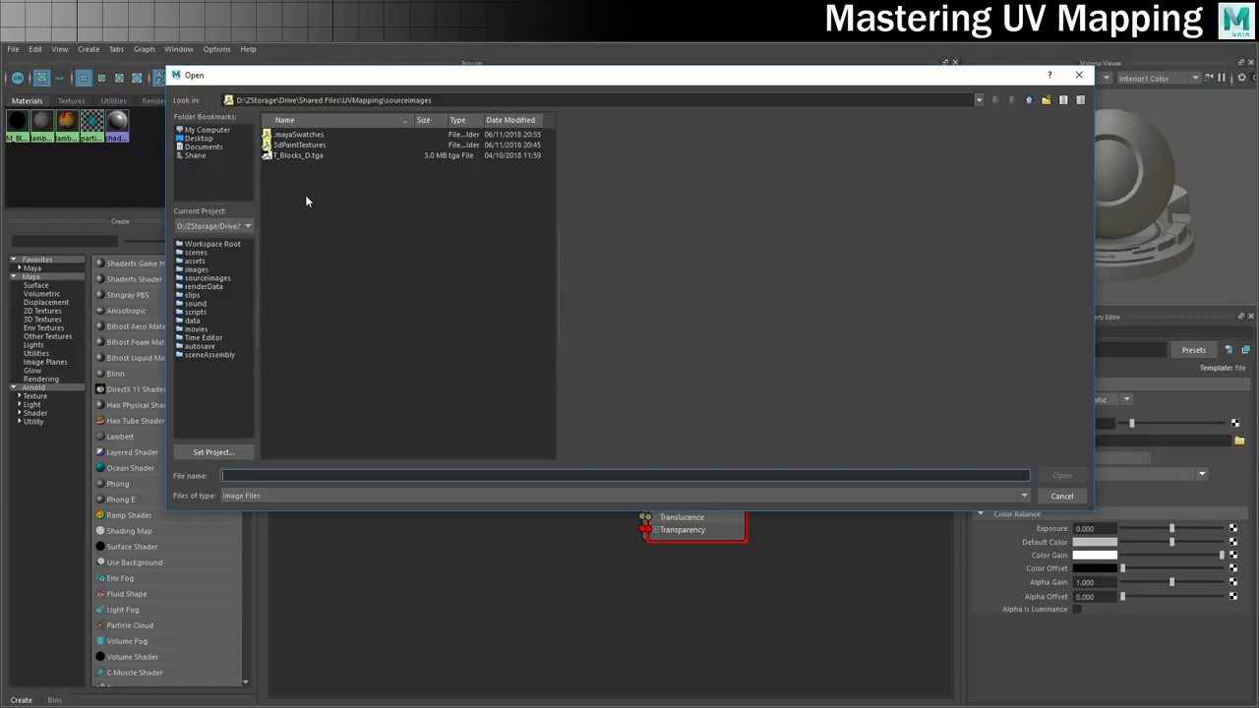
- Load T_Blocks_D.tga from sourceimages as the file texture image
click(288, 157)
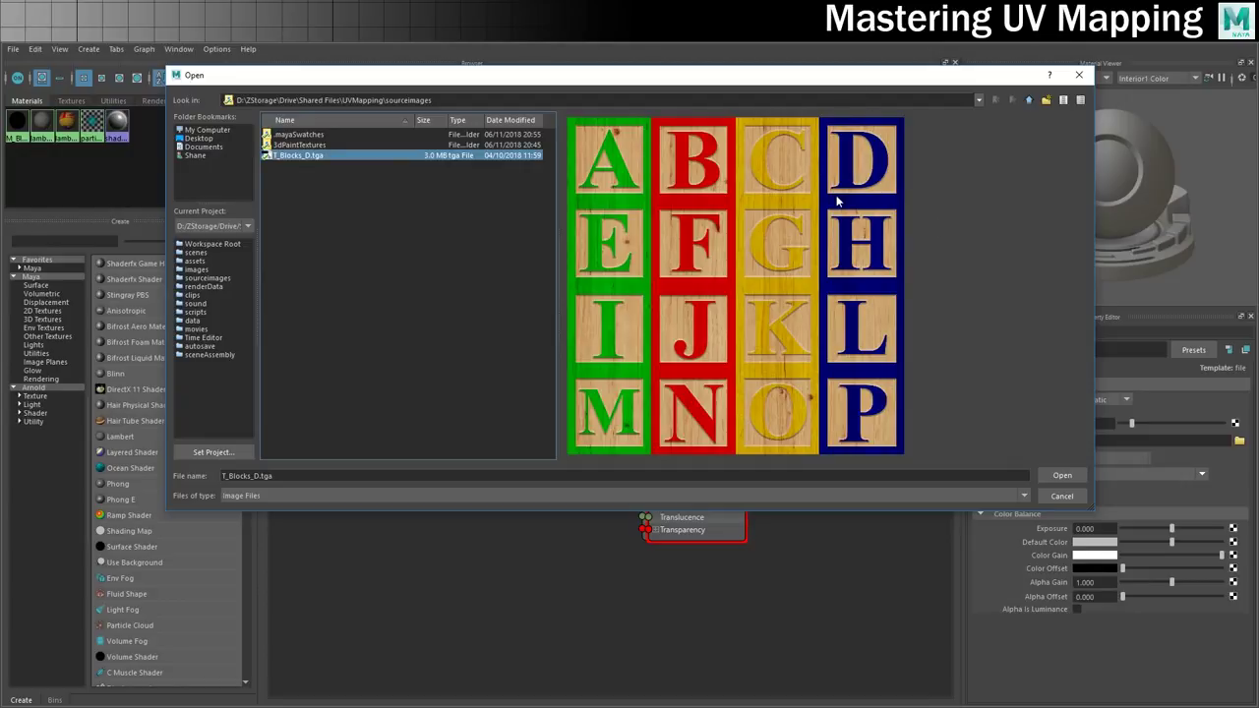
click(1061, 475)
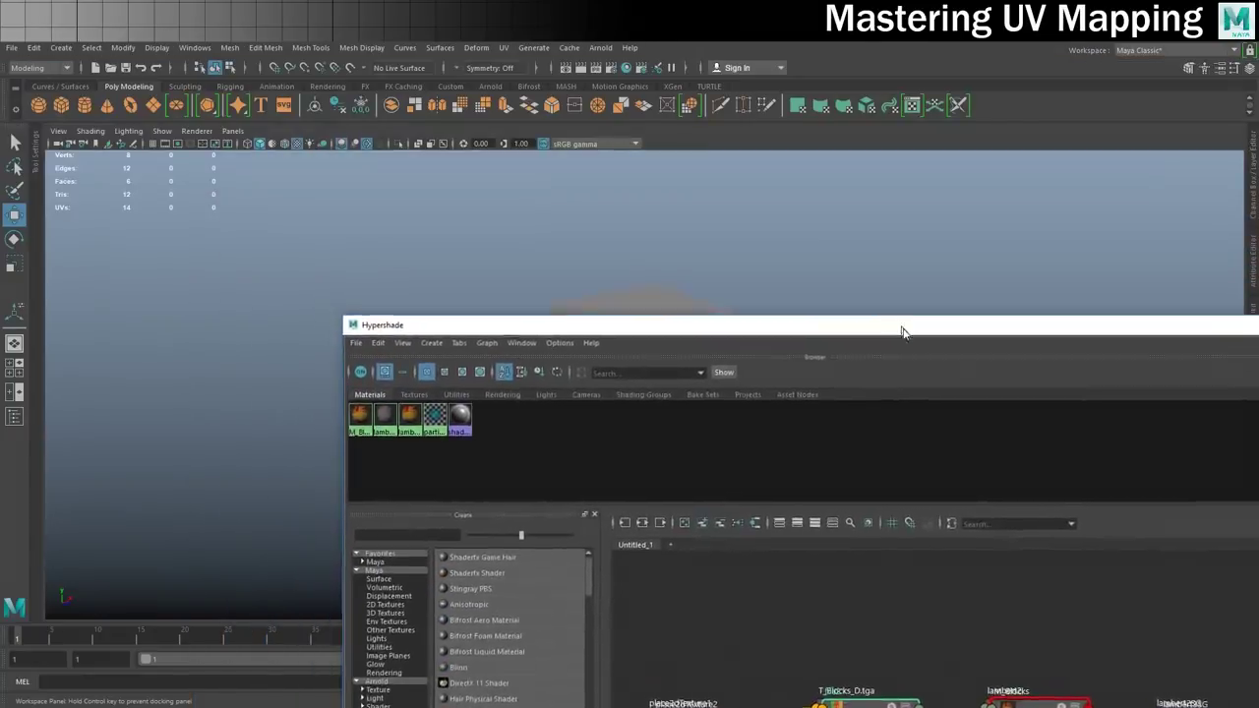
- Assign M_Blocks to the cube and inspect its letter texture in textured display mode
drag(899, 332, 807, 390)
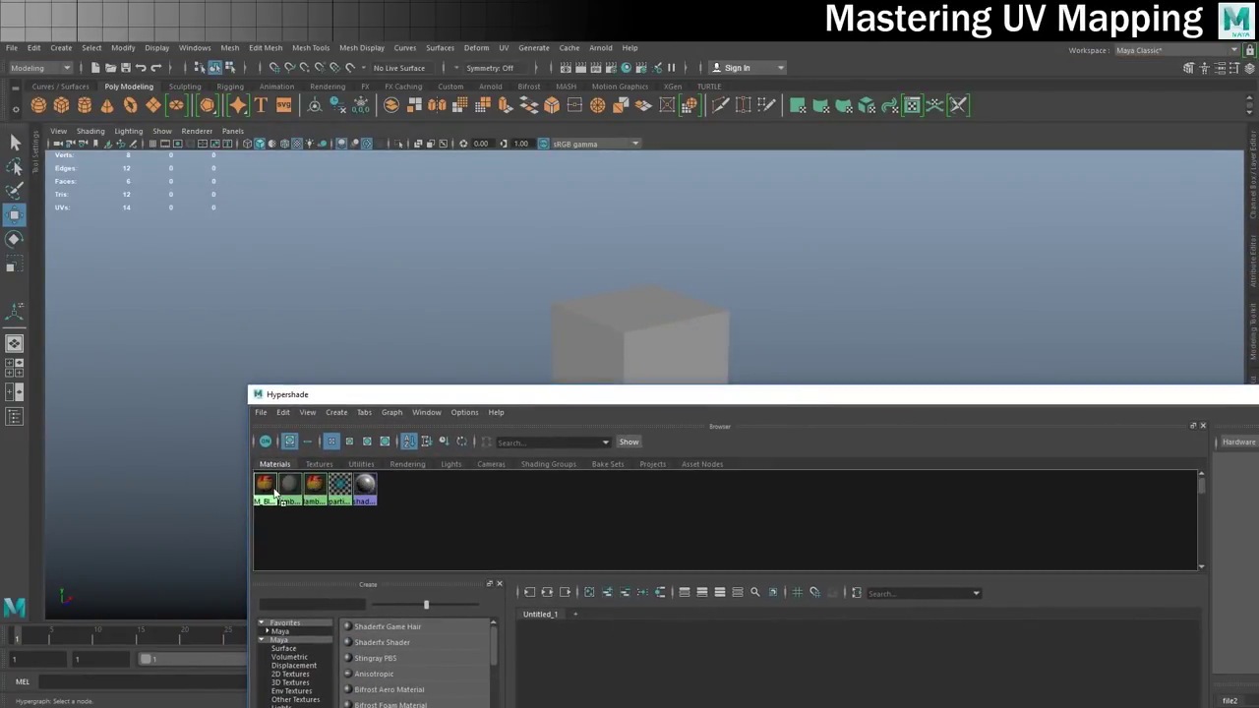
middle_drag(264, 484, 667, 324)
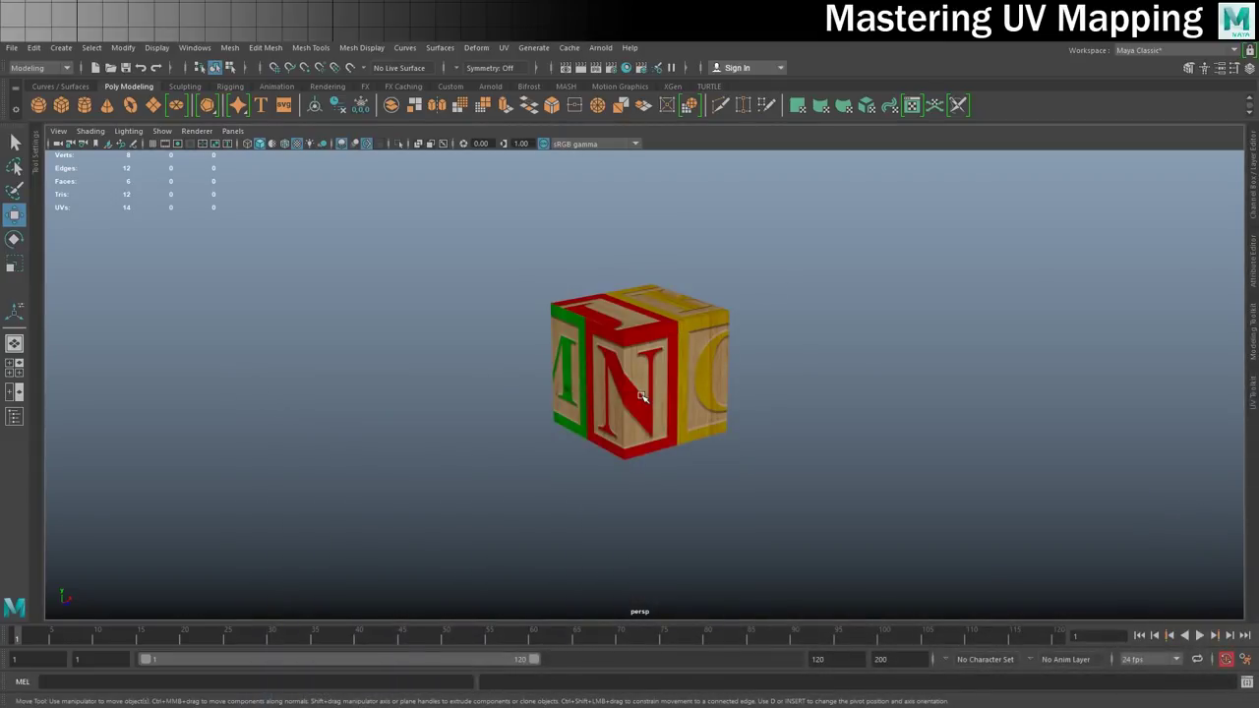
key(5)
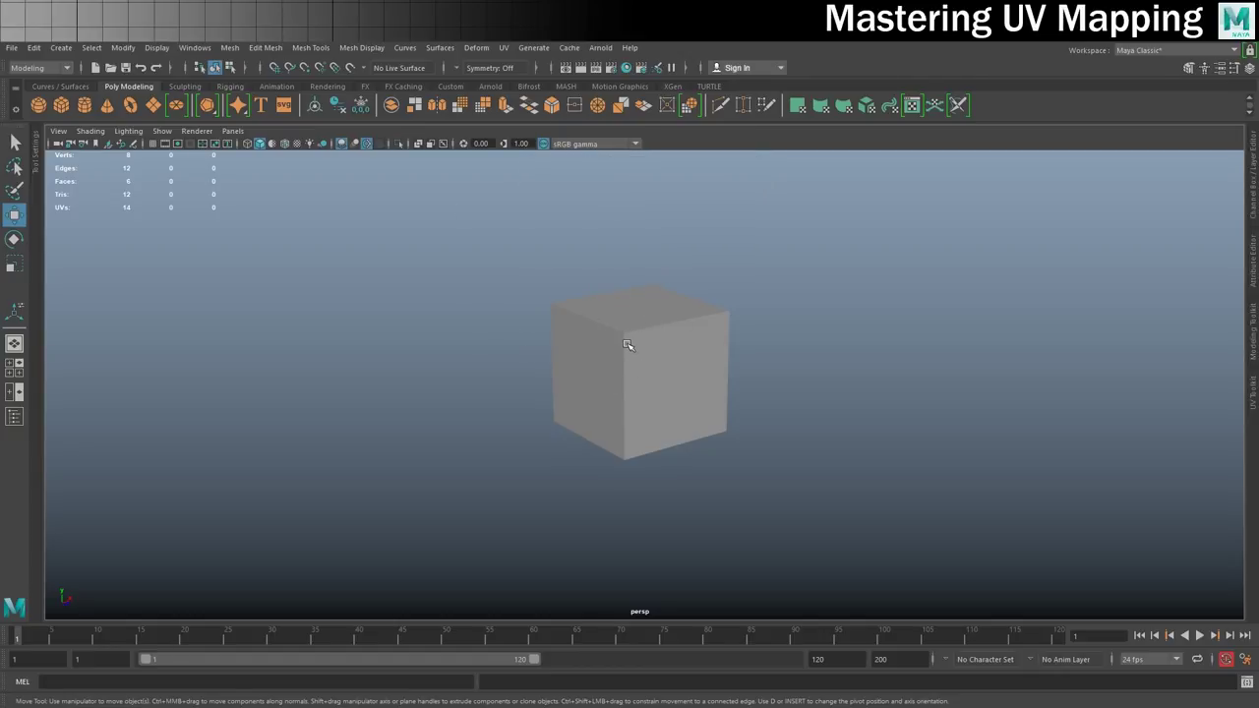
key(6)
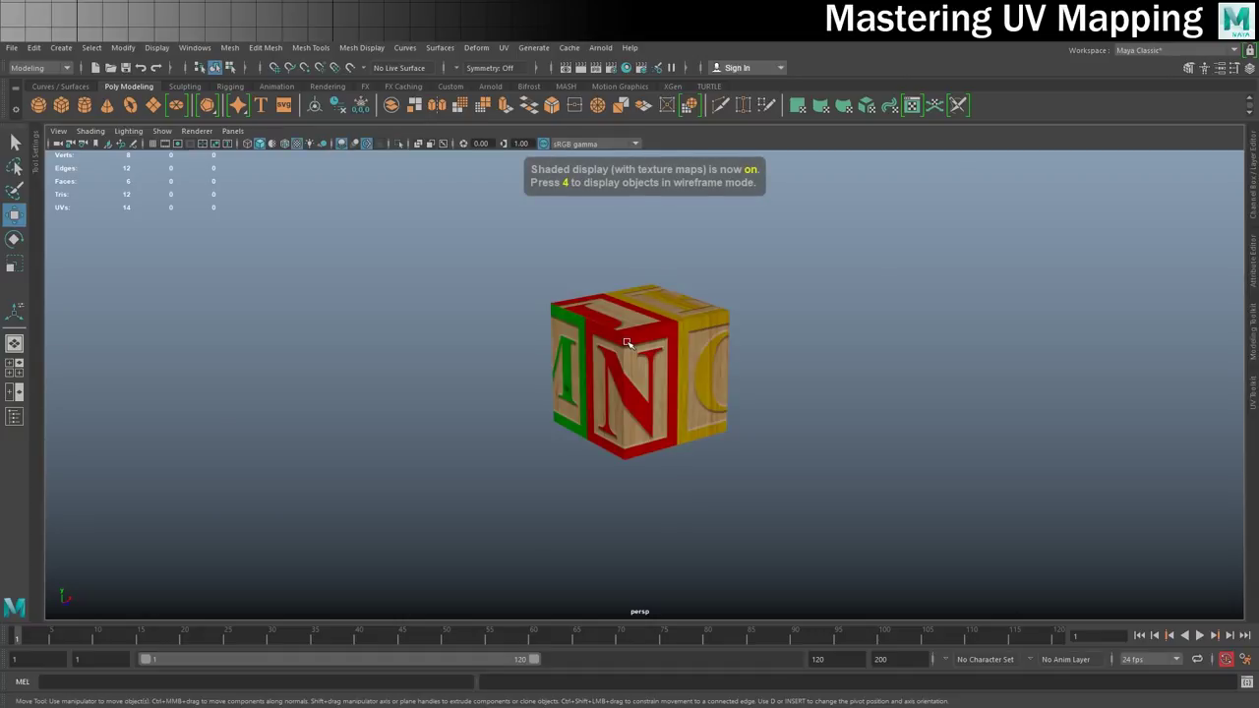
mouse_move(520, 360)
alt+mouse_down()
mouse_move(631, 330)
mouse_move(580, 411)
mouse_move(581, 389)
alt+mouse_up()
mouse_move(637, 353)
alt+middle_down()
mouse_move(608, 365)
mouse_move(621, 375)
alt+middle_up()
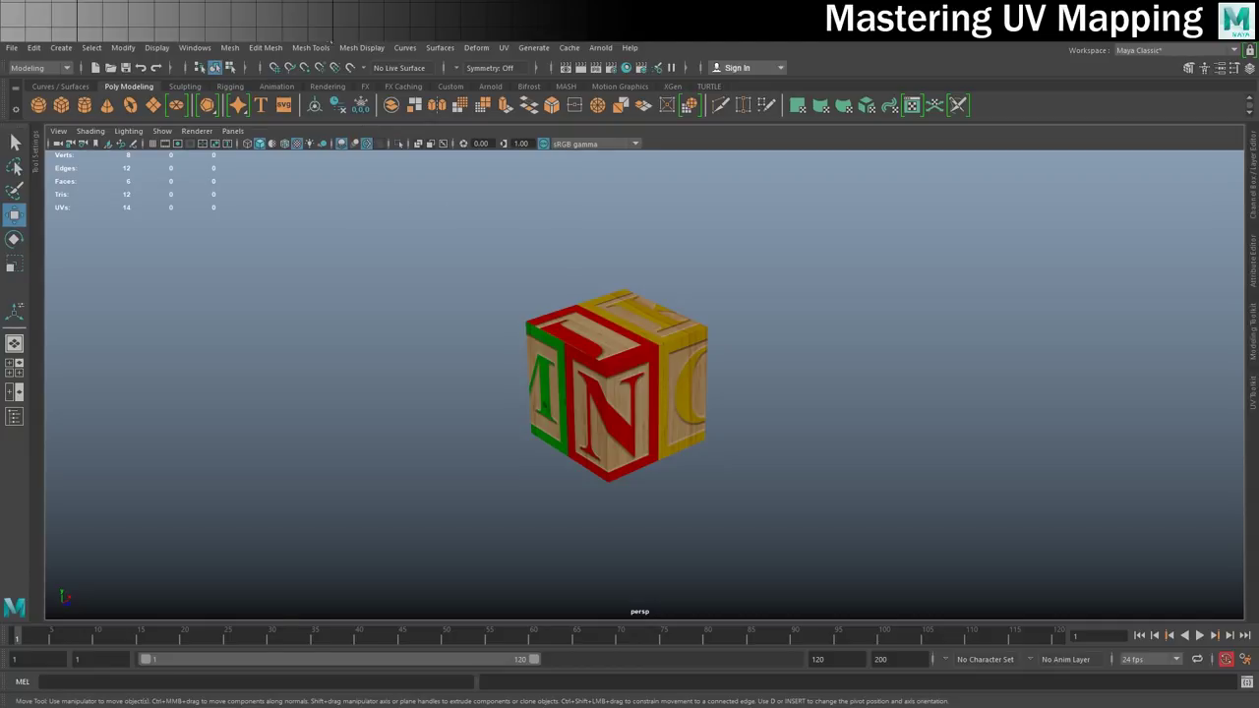
click(501, 49)
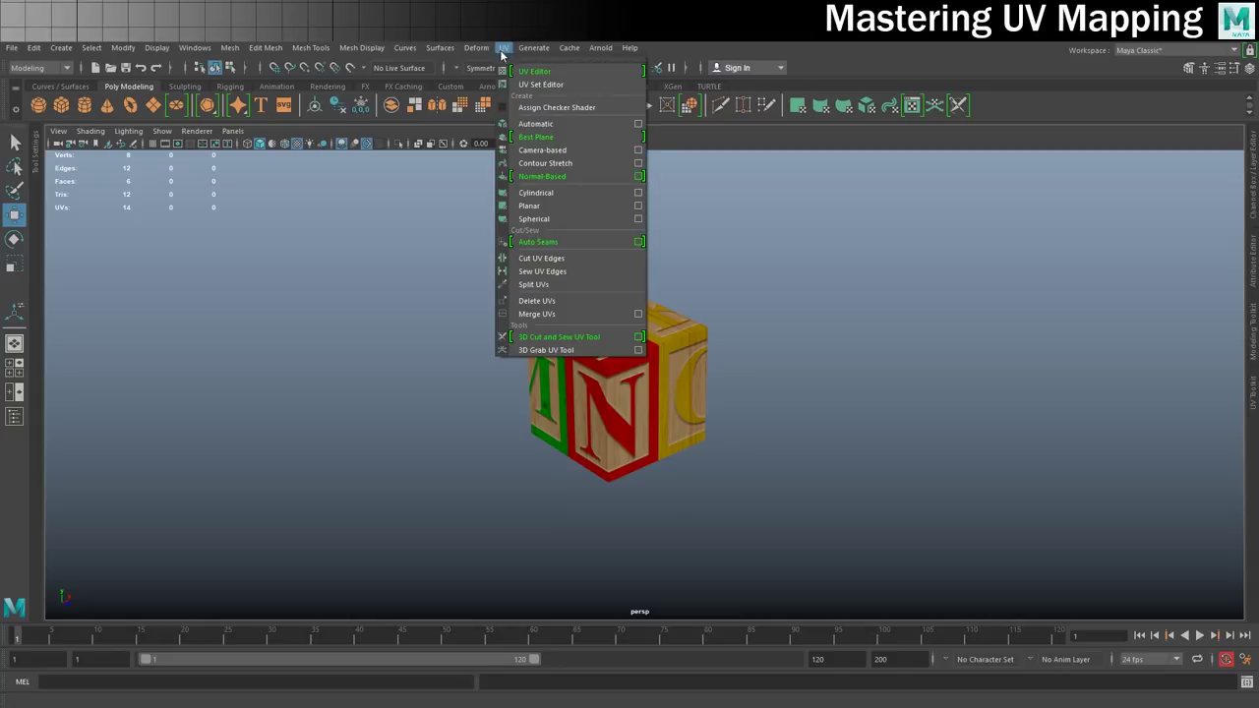
click(544, 75)
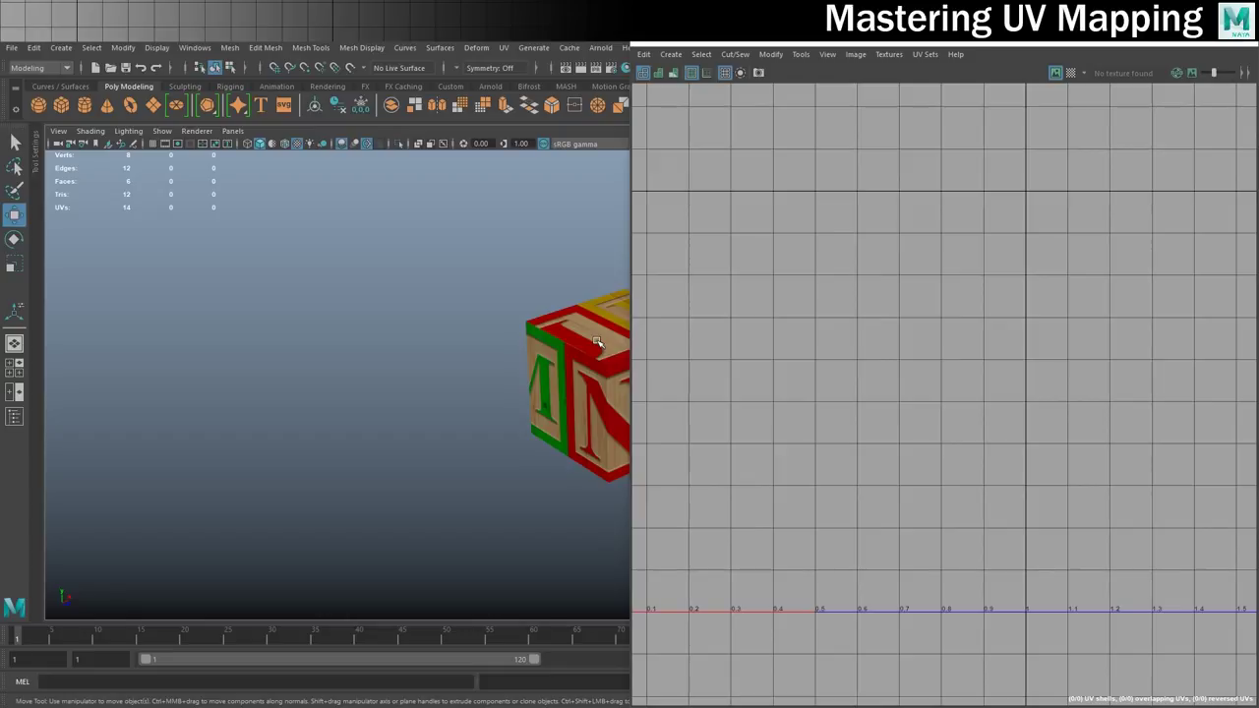
click(596, 342)
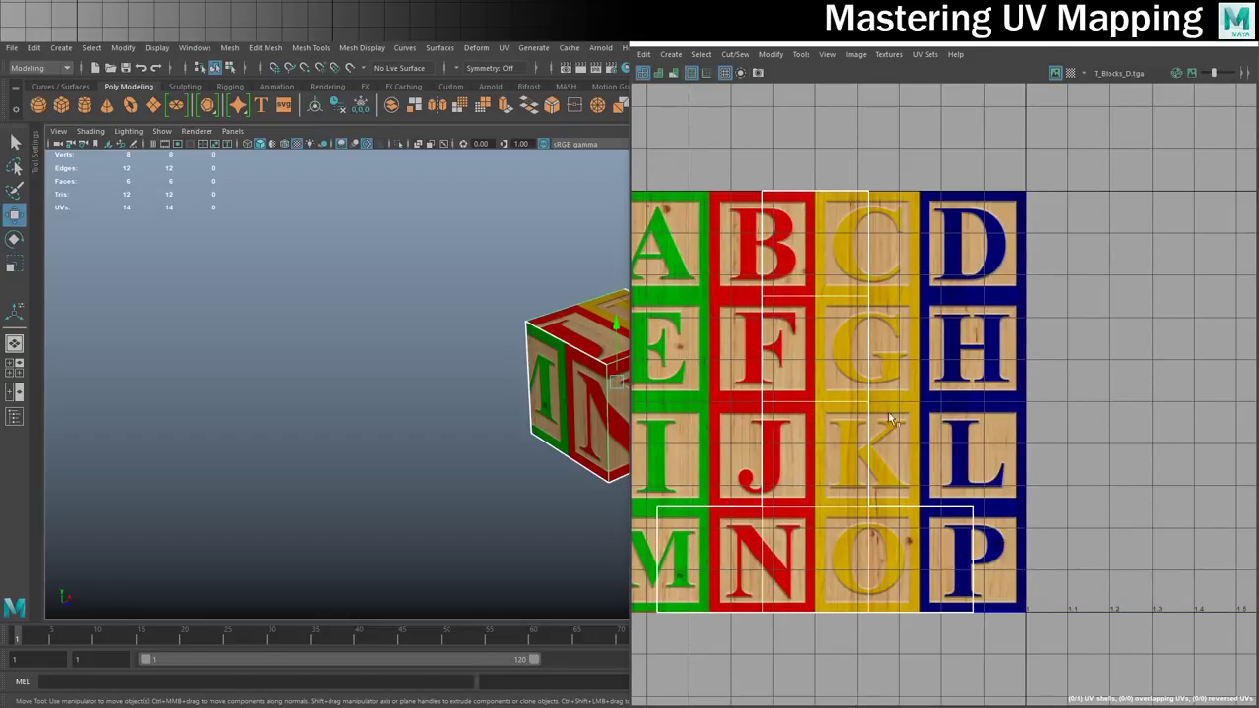
click(1234, 56)
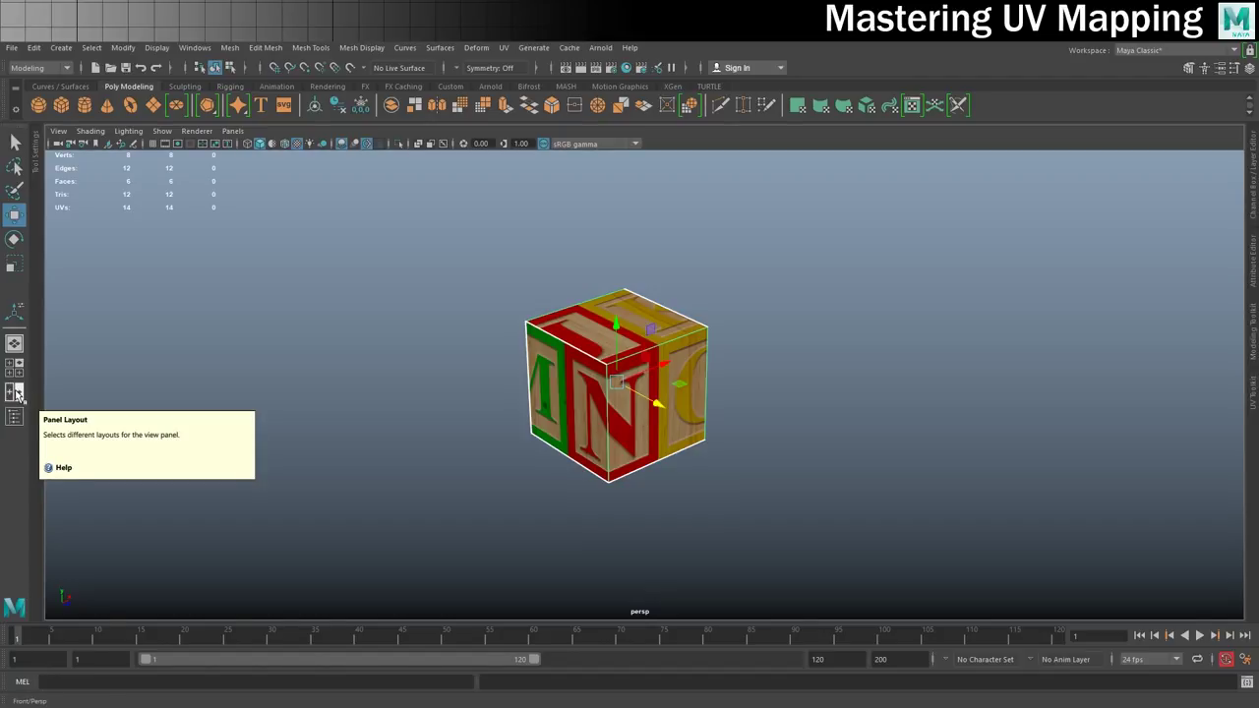
- Switch the workspace to the Persp/UV Editor saved layout
click(16, 392)
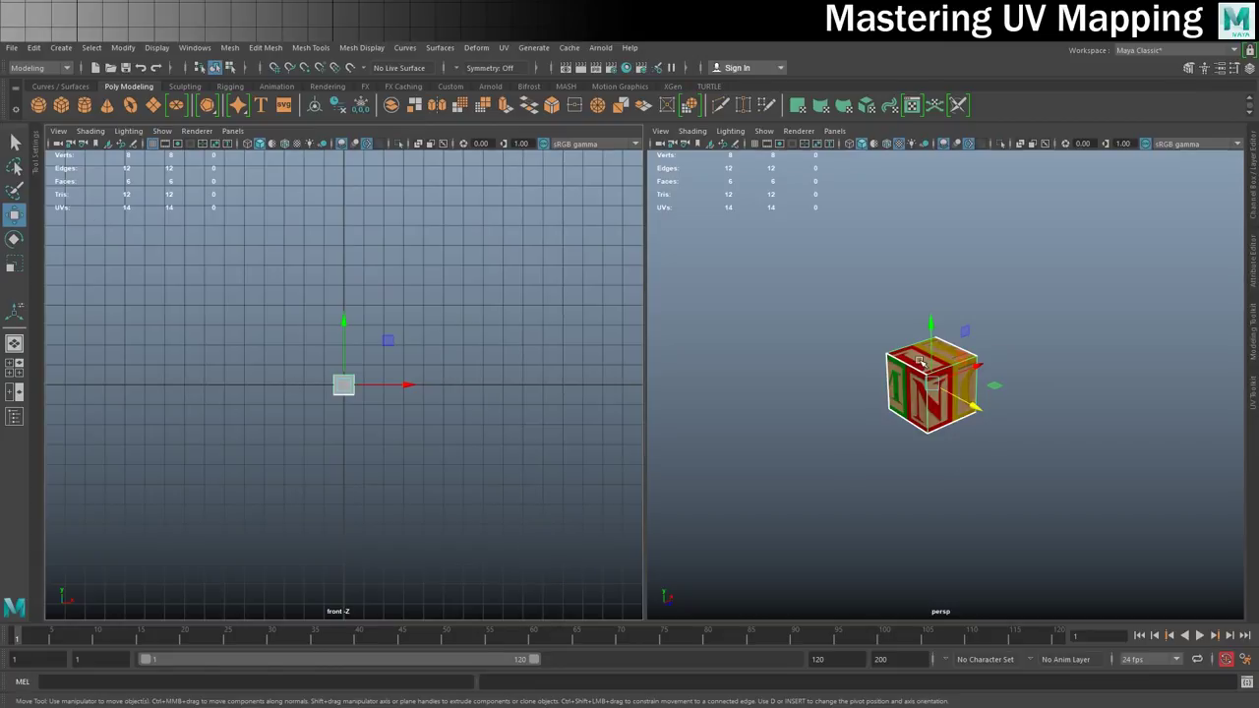
click(231, 130)
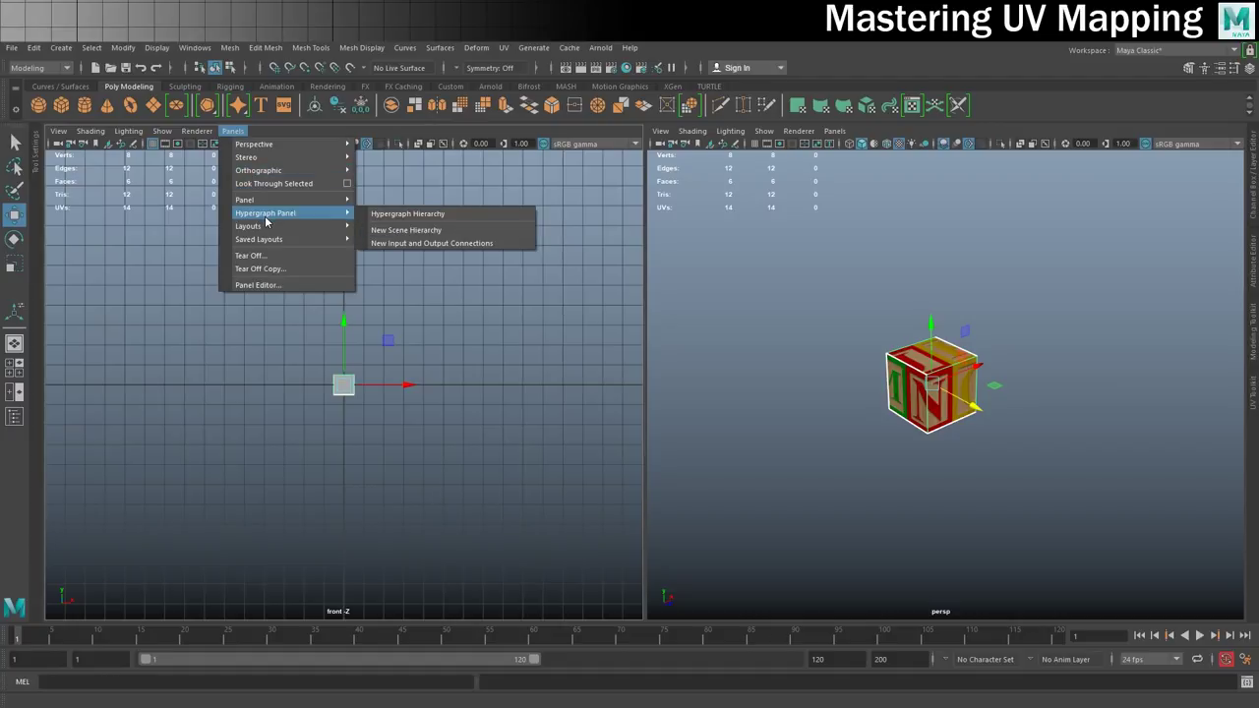
mouse_move(259, 239)
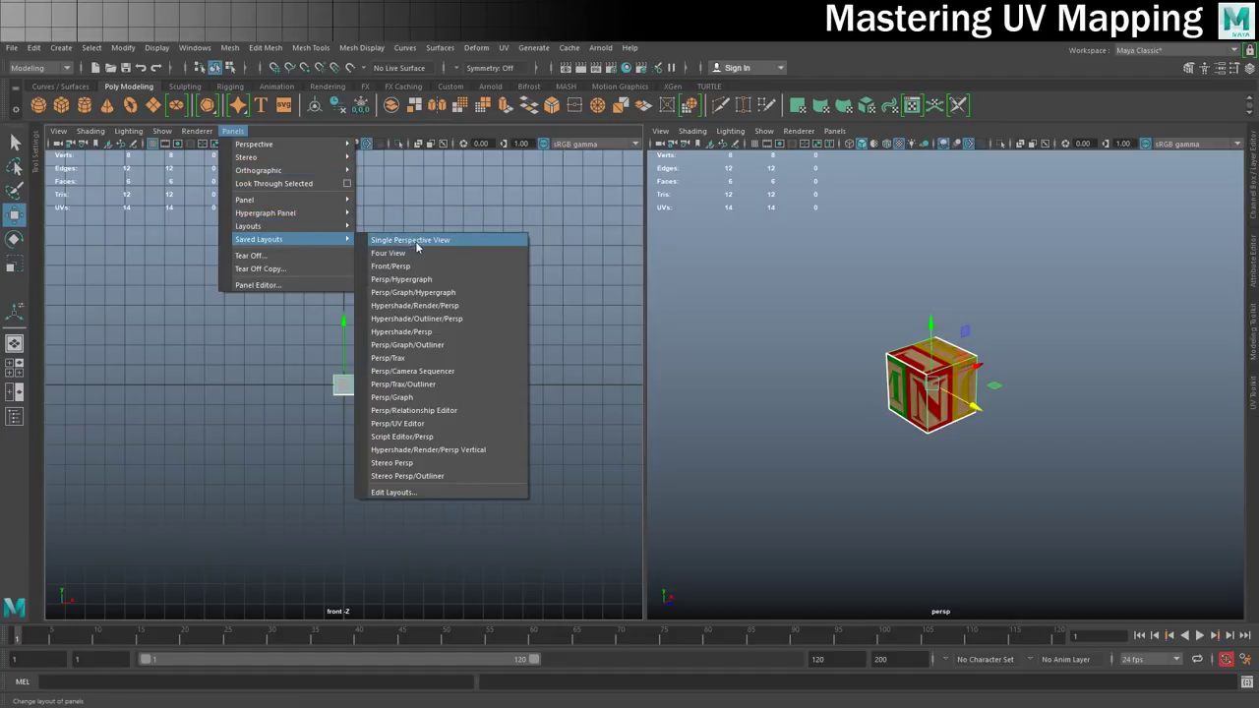
click(433, 423)
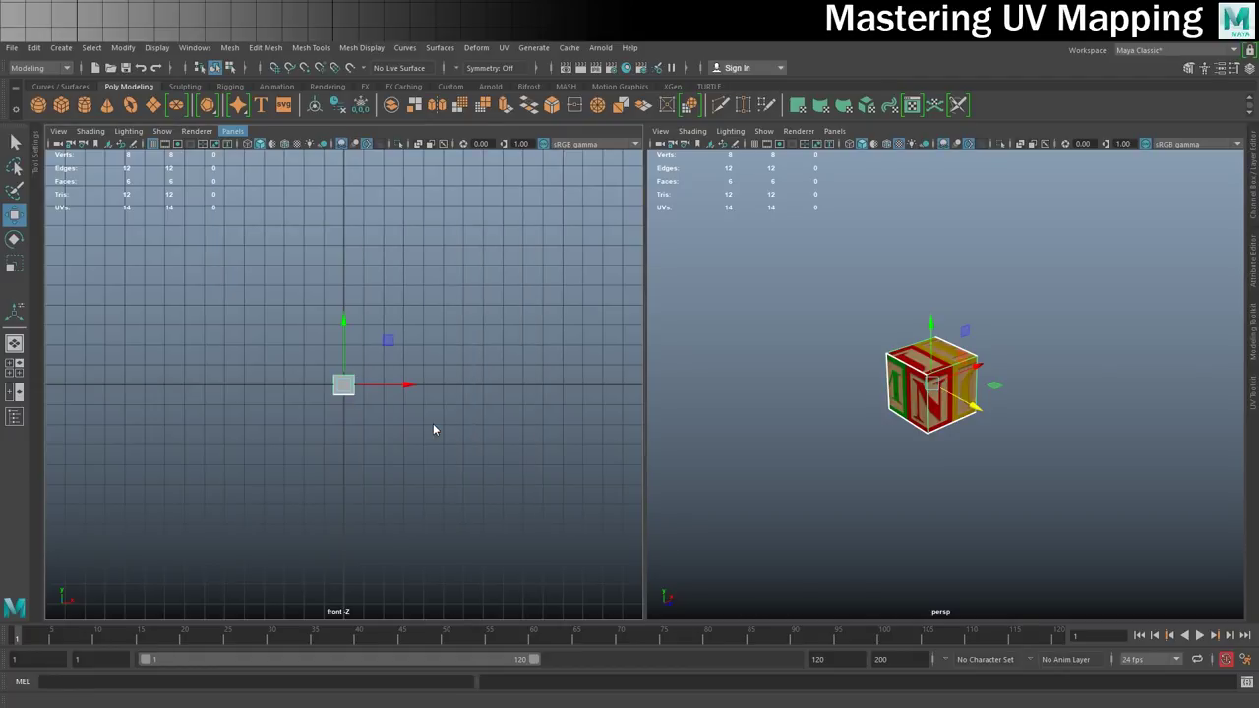
- Frame the cube facing its M and N sides, centre the letter sheet, and shade the UVs
key(f)
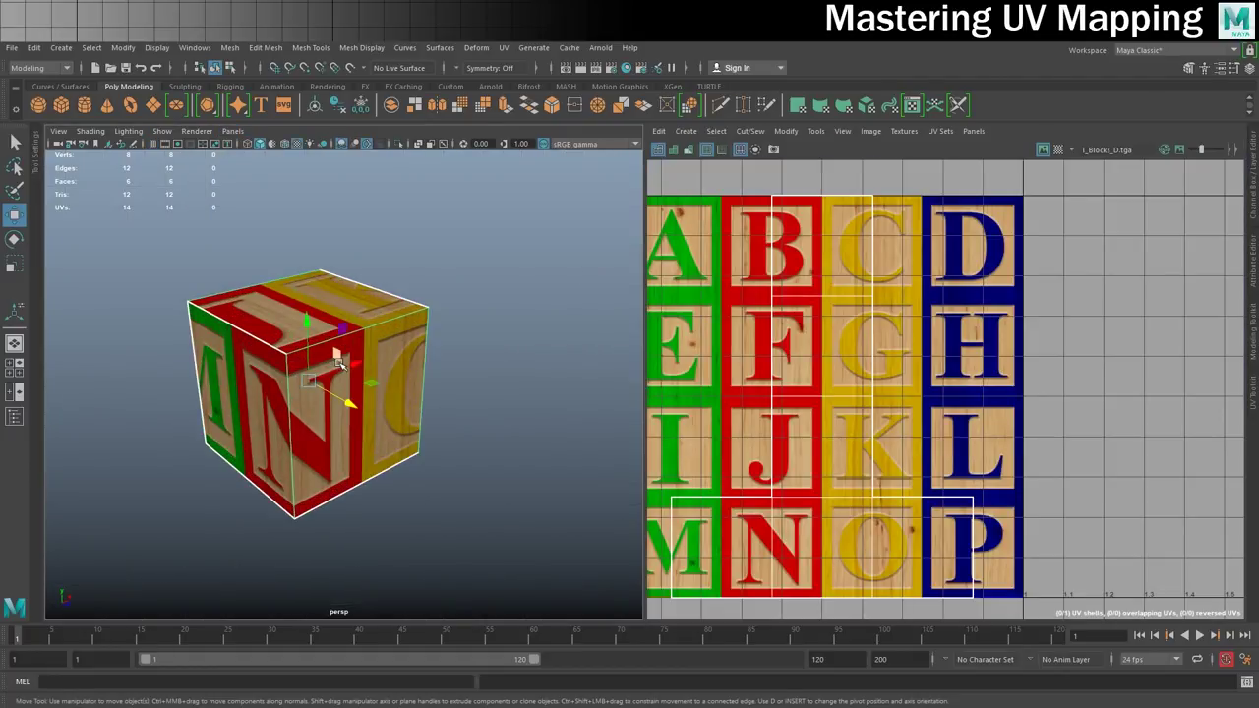
mouse_move(337, 360)
alt+mouse_down()
mouse_move(323, 393)
mouse_move(343, 416)
mouse_move(364, 411)
alt+mouse_up()
scroll(735, 418, down, 1)
alt+middle_drag(735, 418, 997, 334)
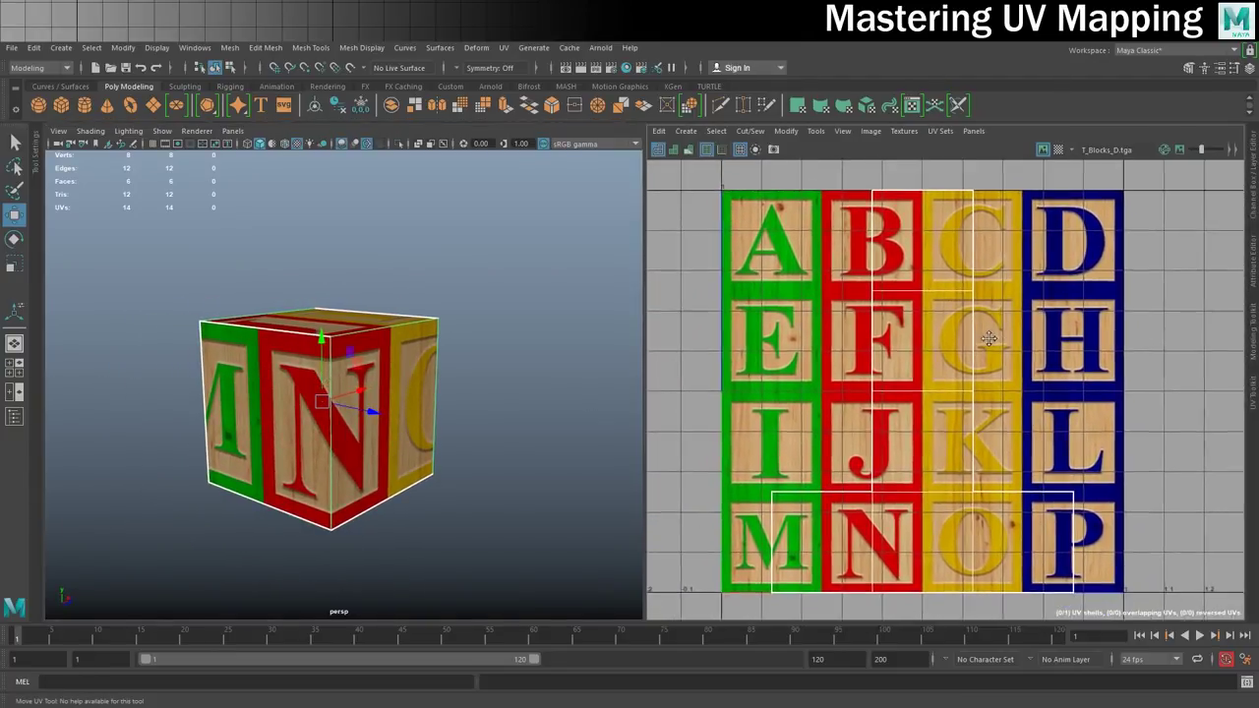
scroll(997, 334, up, 1)
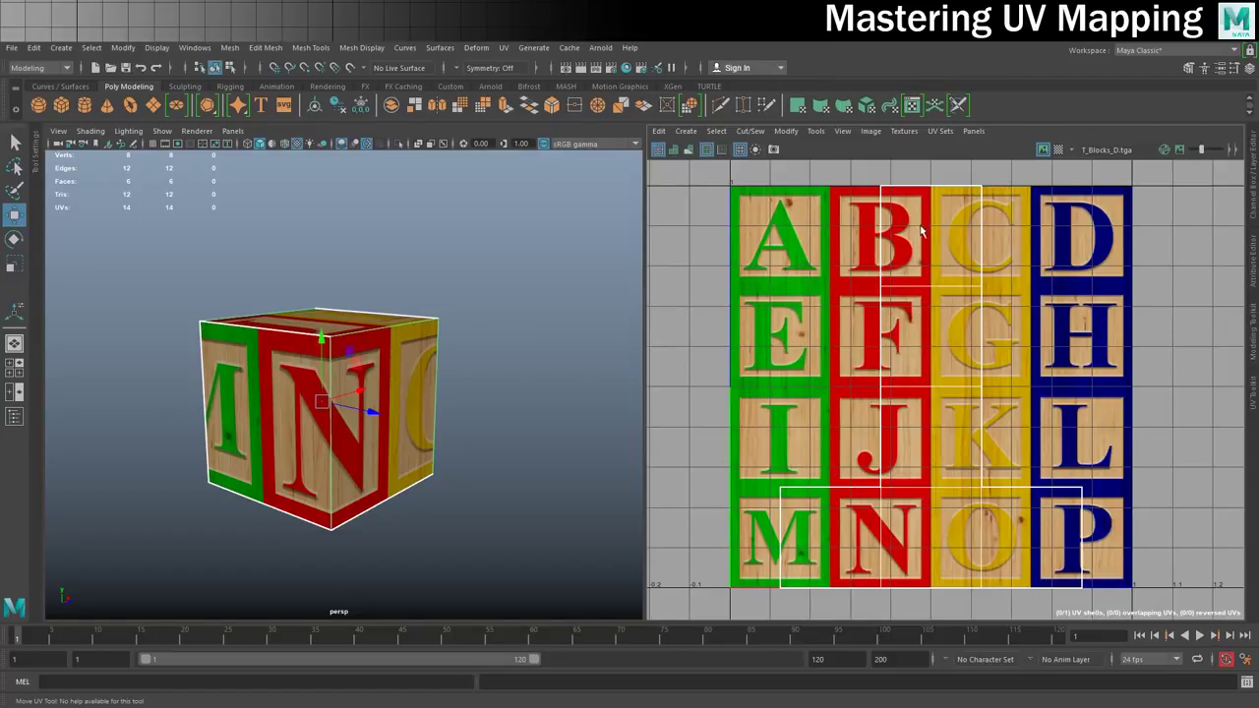
click(673, 151)
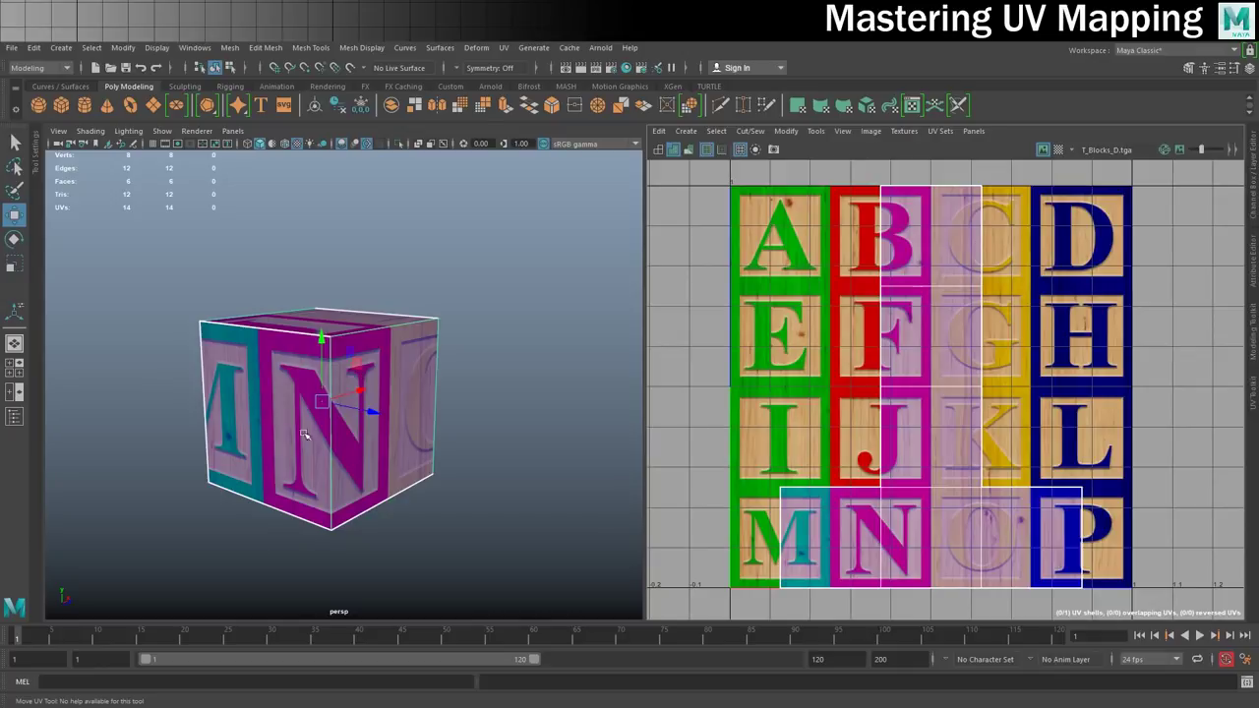
- Fit the UV shells onto the M and N tiles, return to Object Mode, and deselect
mouse_move(914, 339)
right_down()
mouse_move(869, 327)
mouse_move(941, 337)
right_up()
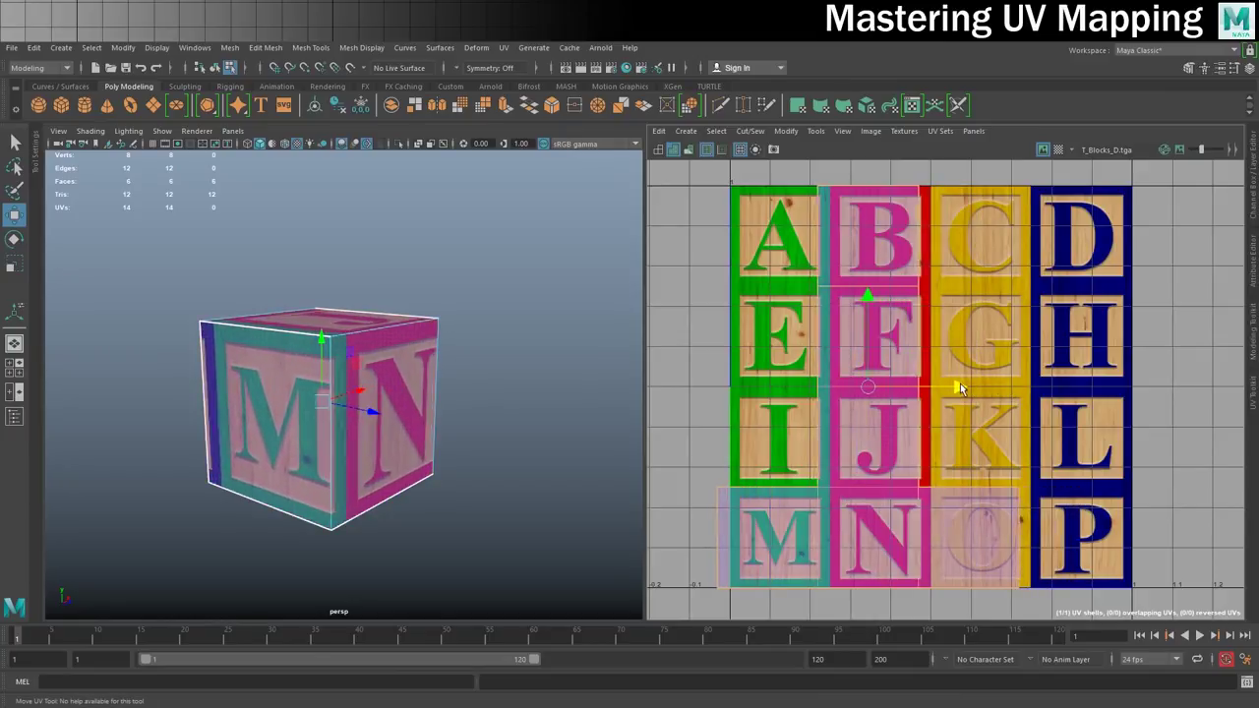
right_drag(959, 379, 905, 202)
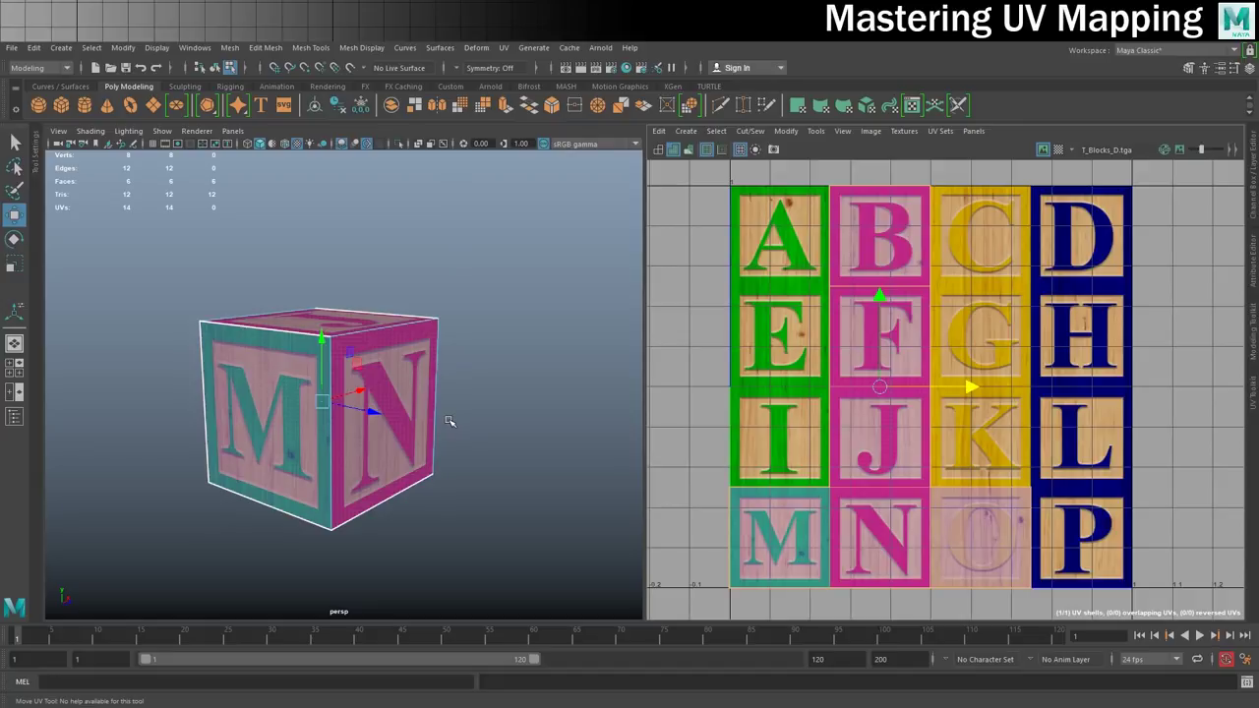
right_drag(368, 343, 418, 343)
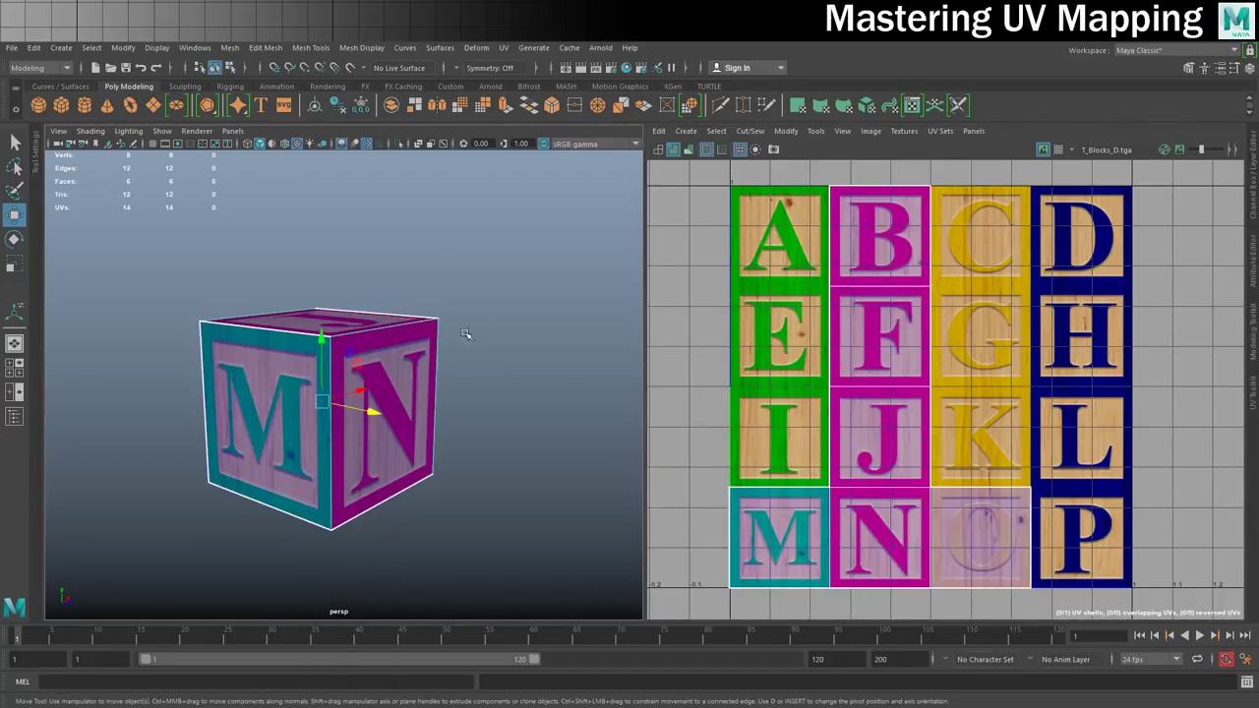
click(452, 374)
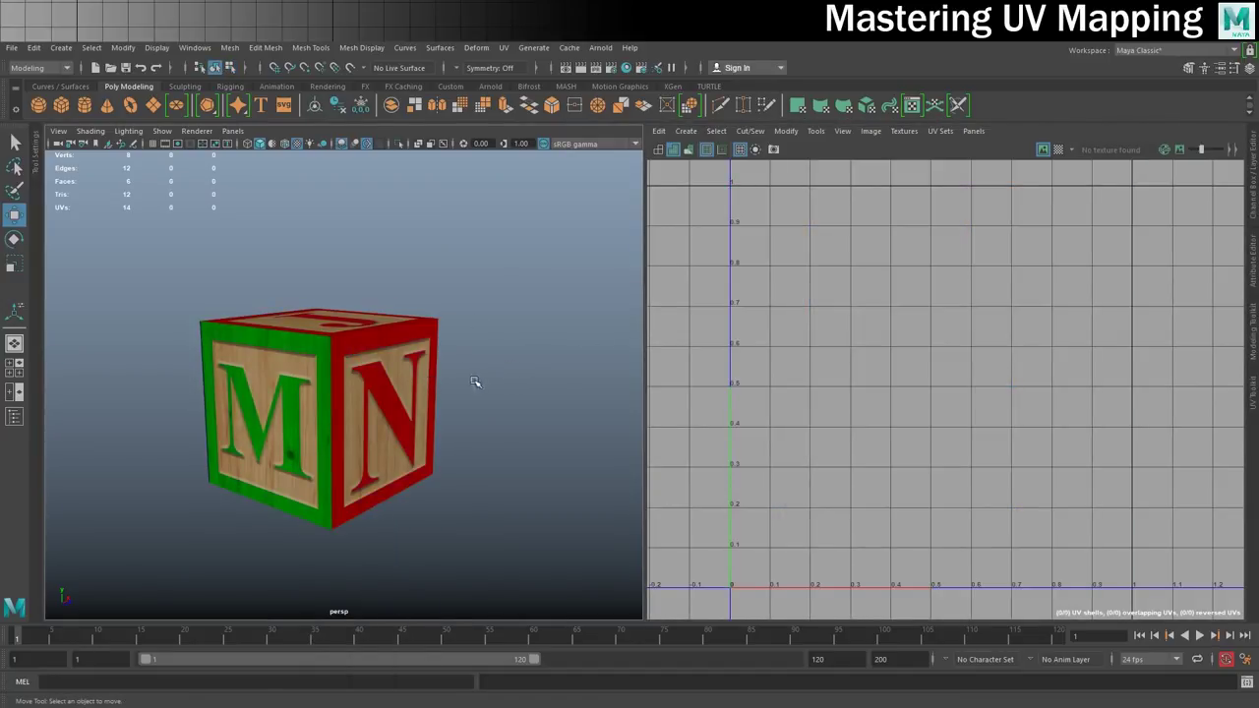
- Orbit to confirm the J on the top face, then reselect the cube in Object Mode
mouse_move(473, 382)
alt+mouse_down()
mouse_move(422, 379)
mouse_move(383, 481)
mouse_move(456, 315)
mouse_move(418, 405)
mouse_move(391, 374)
mouse_move(360, 497)
mouse_move(368, 373)
mouse_move(379, 426)
mouse_move(416, 397)
alt+mouse_up()
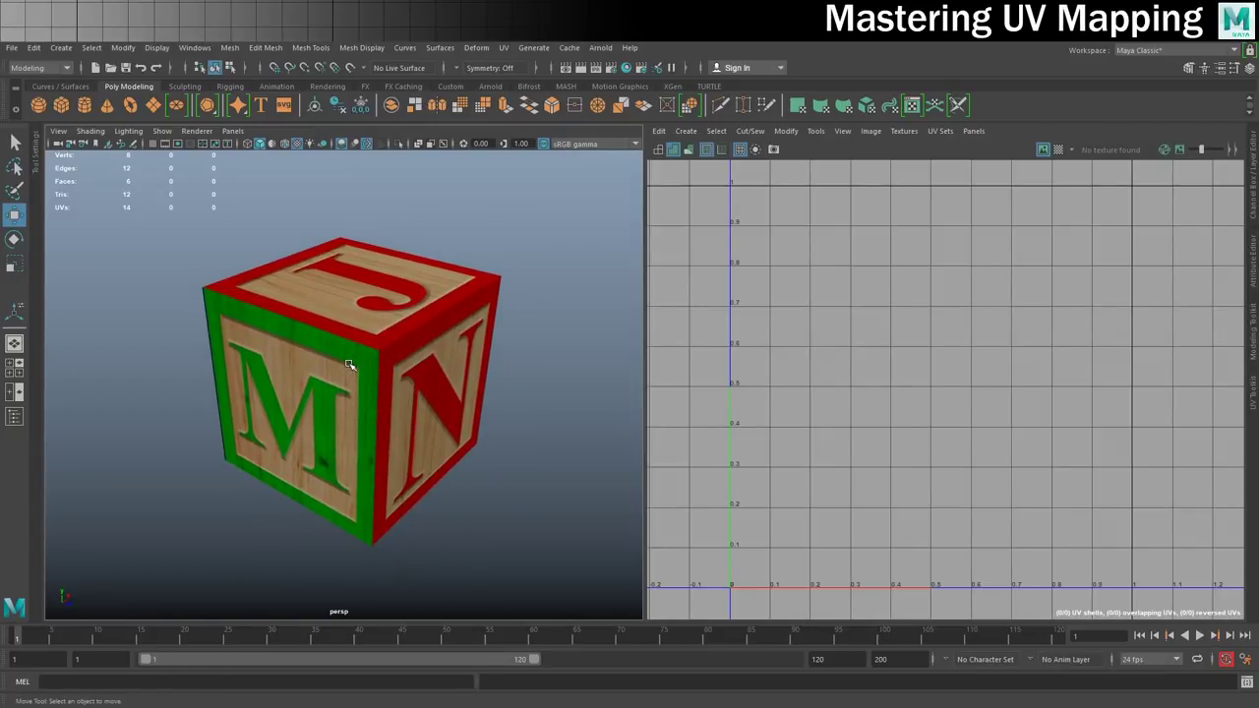
click(349, 365)
alt+drag(349, 365, 393, 388)
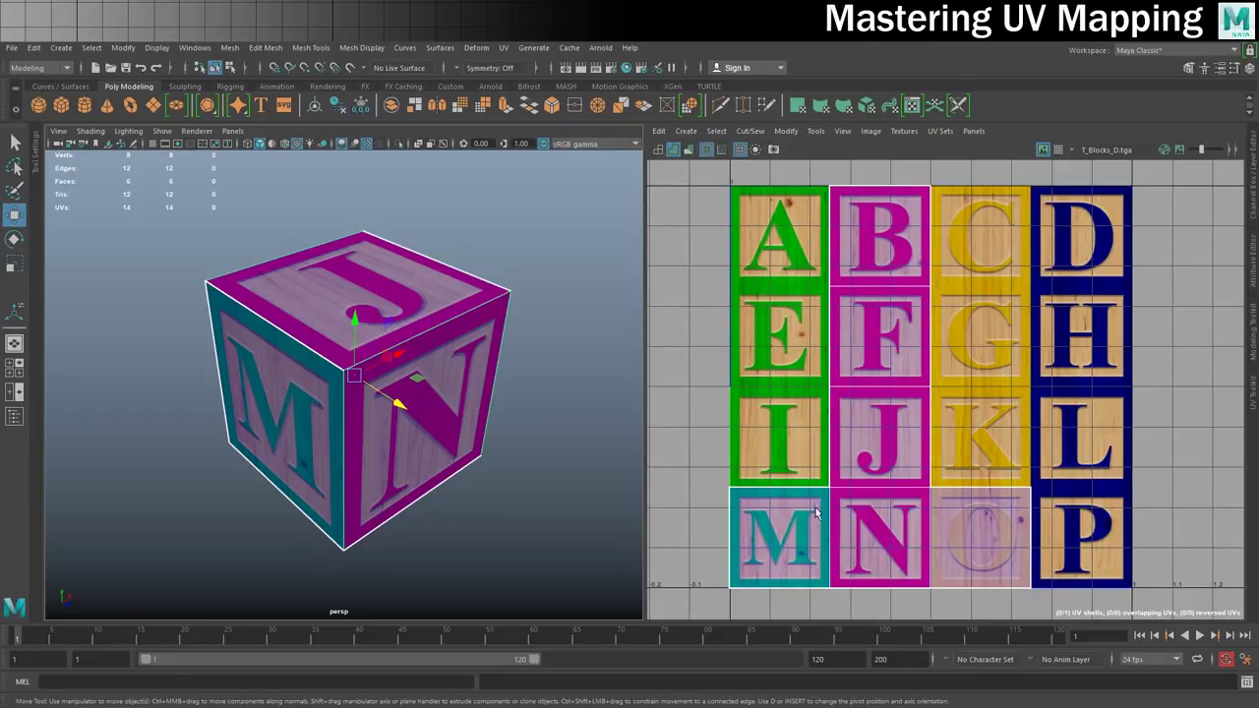
- Shift the cube's UV shell down and right so its letters become cut off and misaligned
right_drag(867, 354, 828, 288)
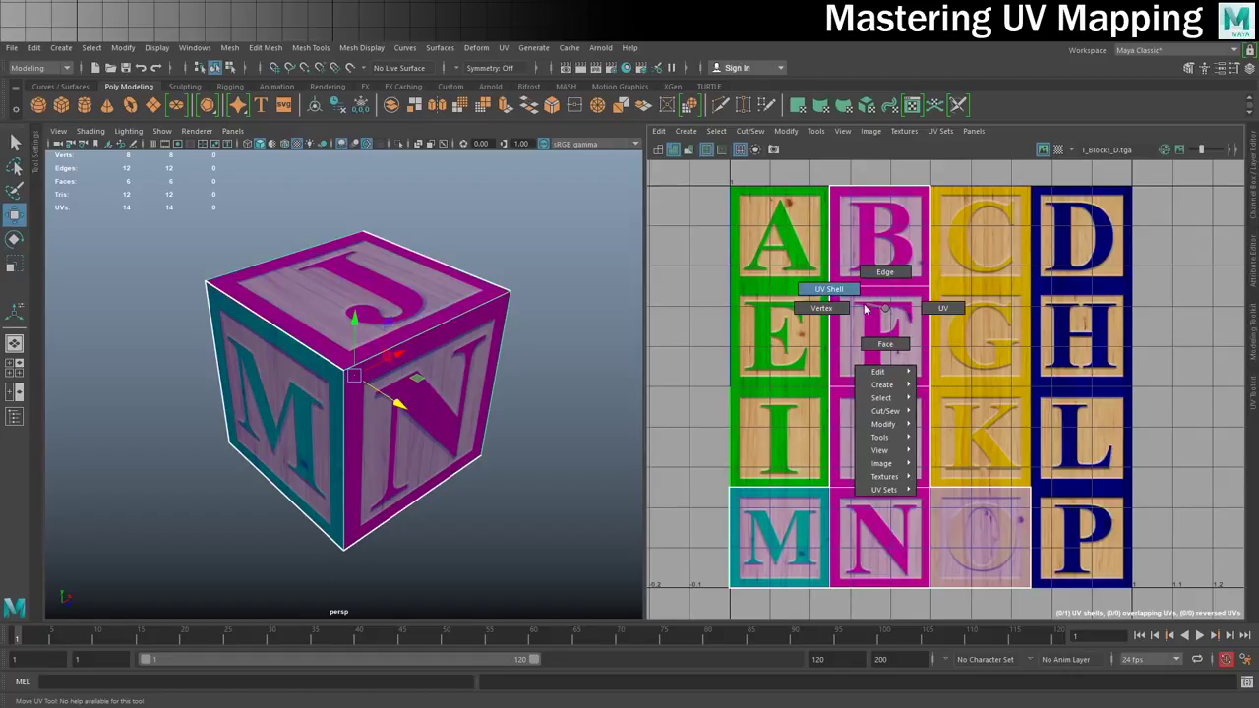
drag(905, 387, 919, 408)
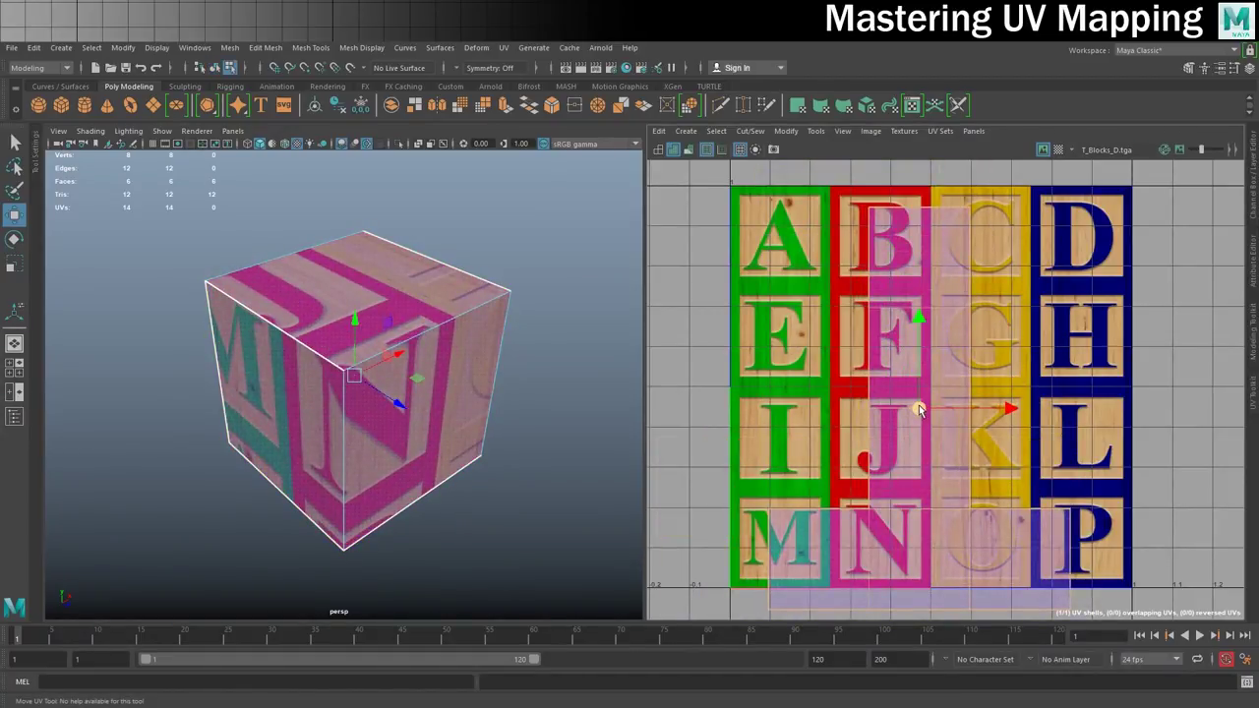
right_click(402, 290)
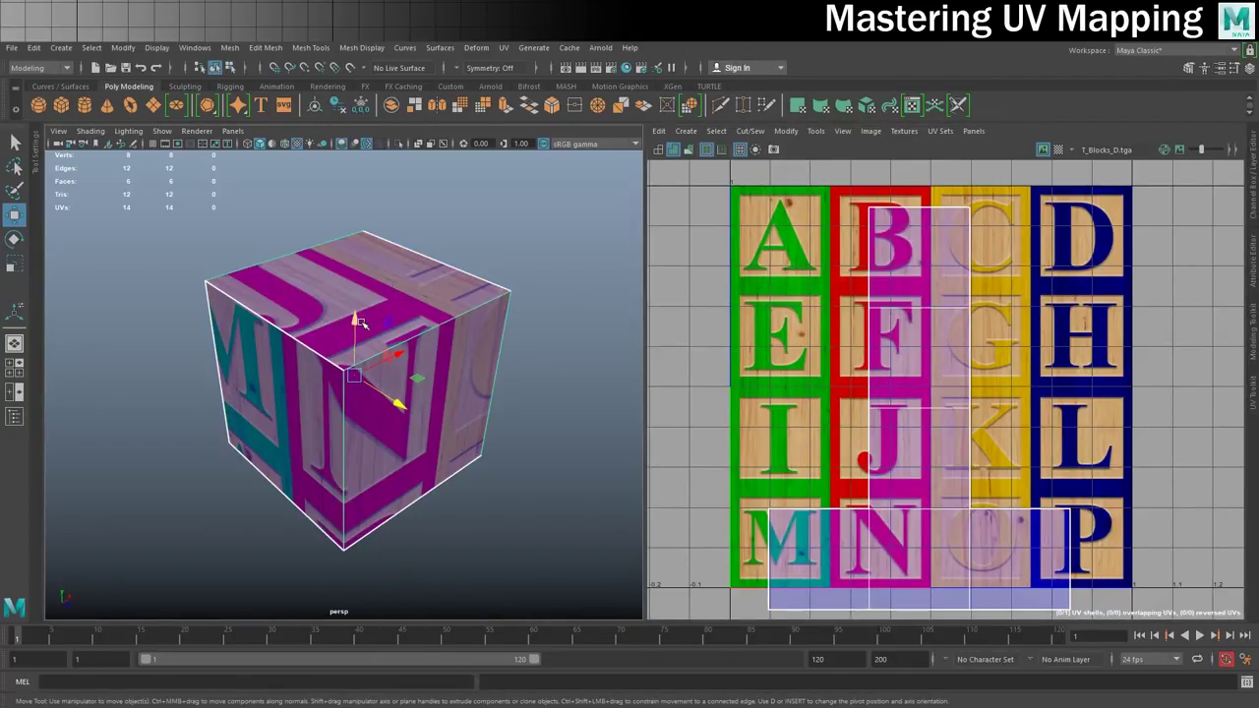
click(503, 47)
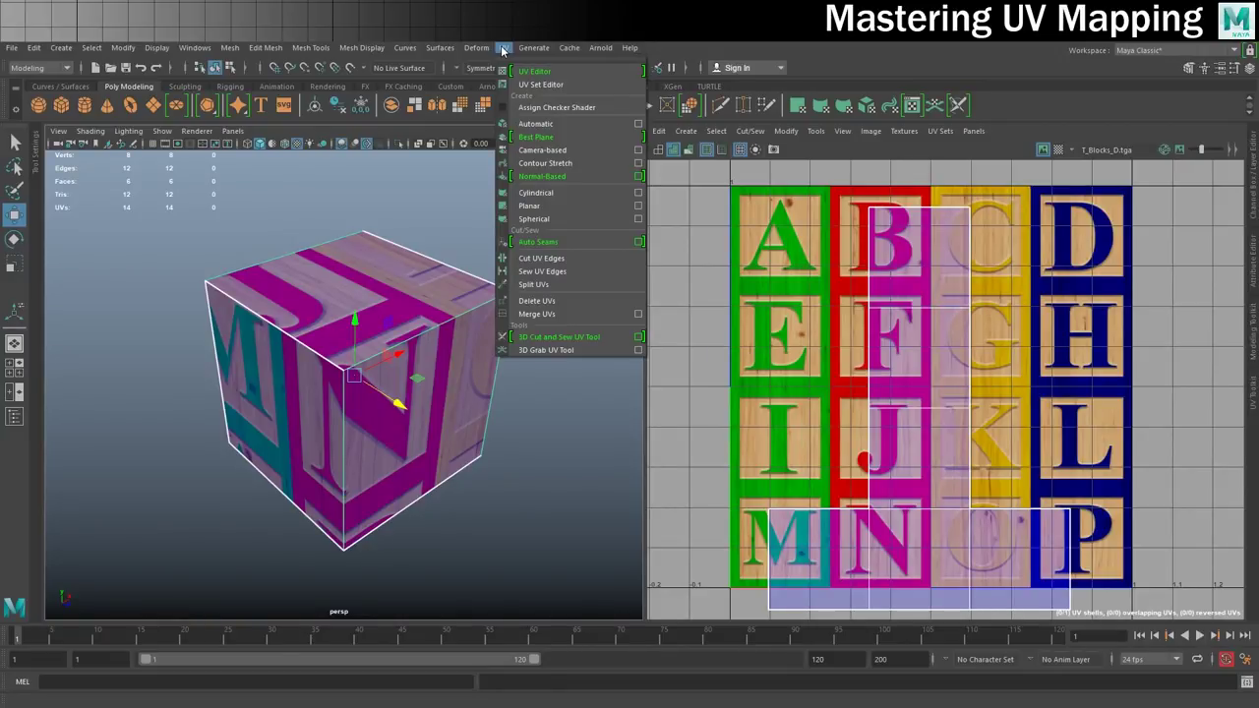
- Apply a 6-plane automatic UV projection, then select the UV shell over the A tile
click(639, 124)
drag(729, 150, 610, 116)
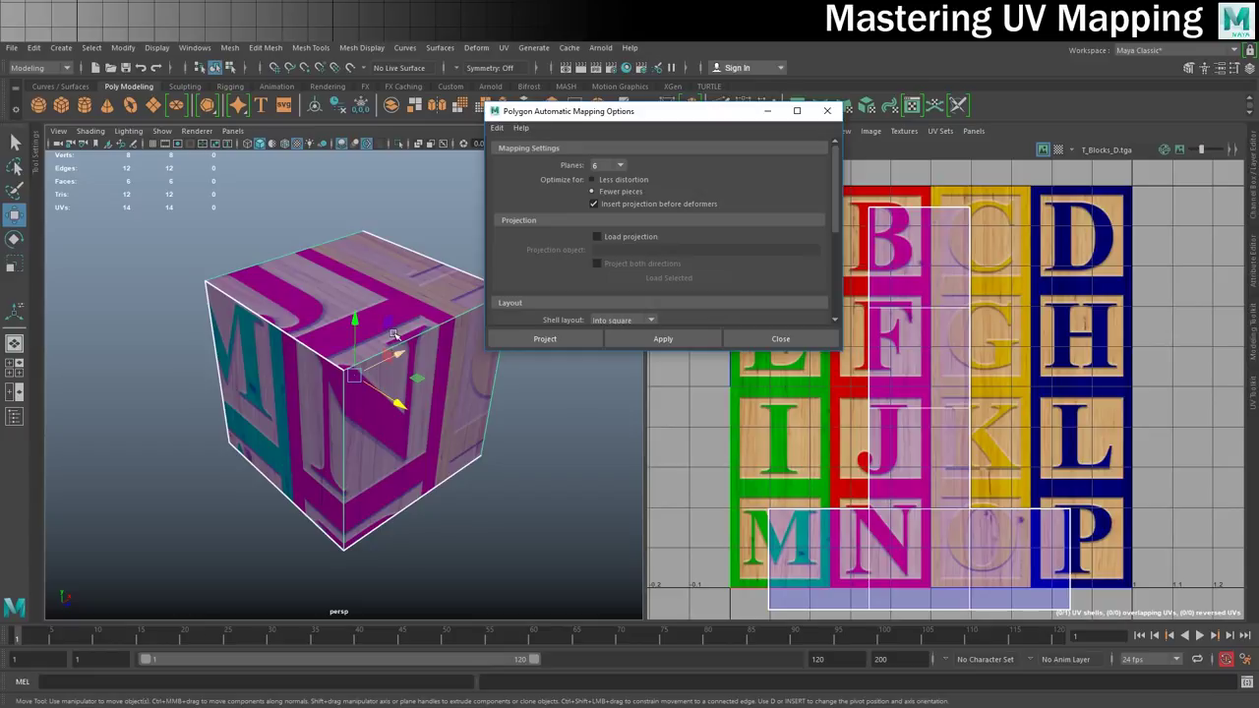
click(544, 339)
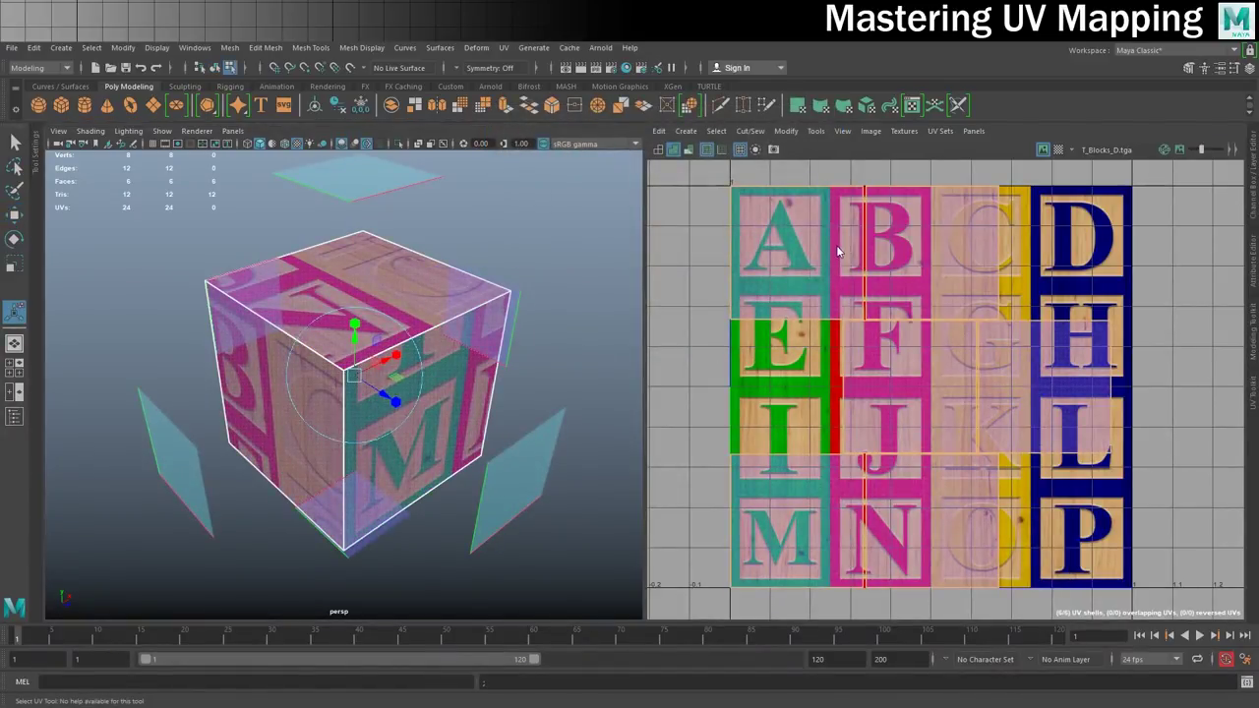
right_drag(835, 245, 822, 242)
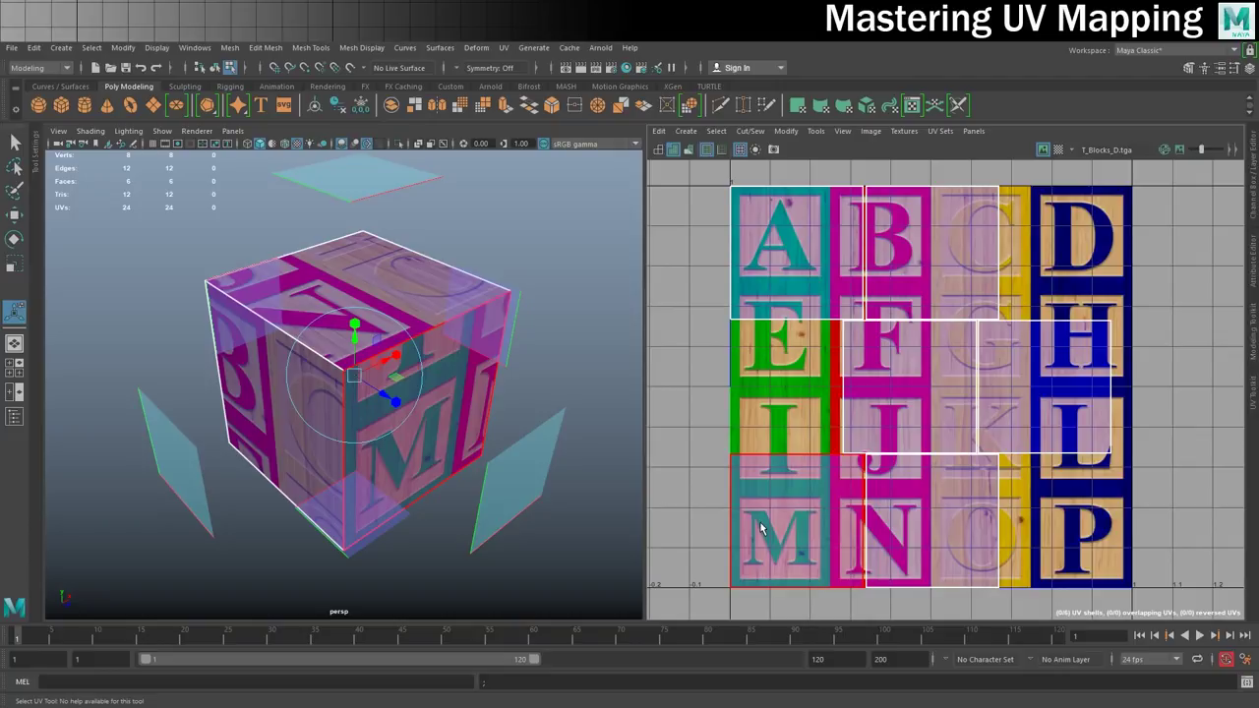
click(755, 267)
- Try moving the A shell, undo it, and select all six UV shells
key(w)
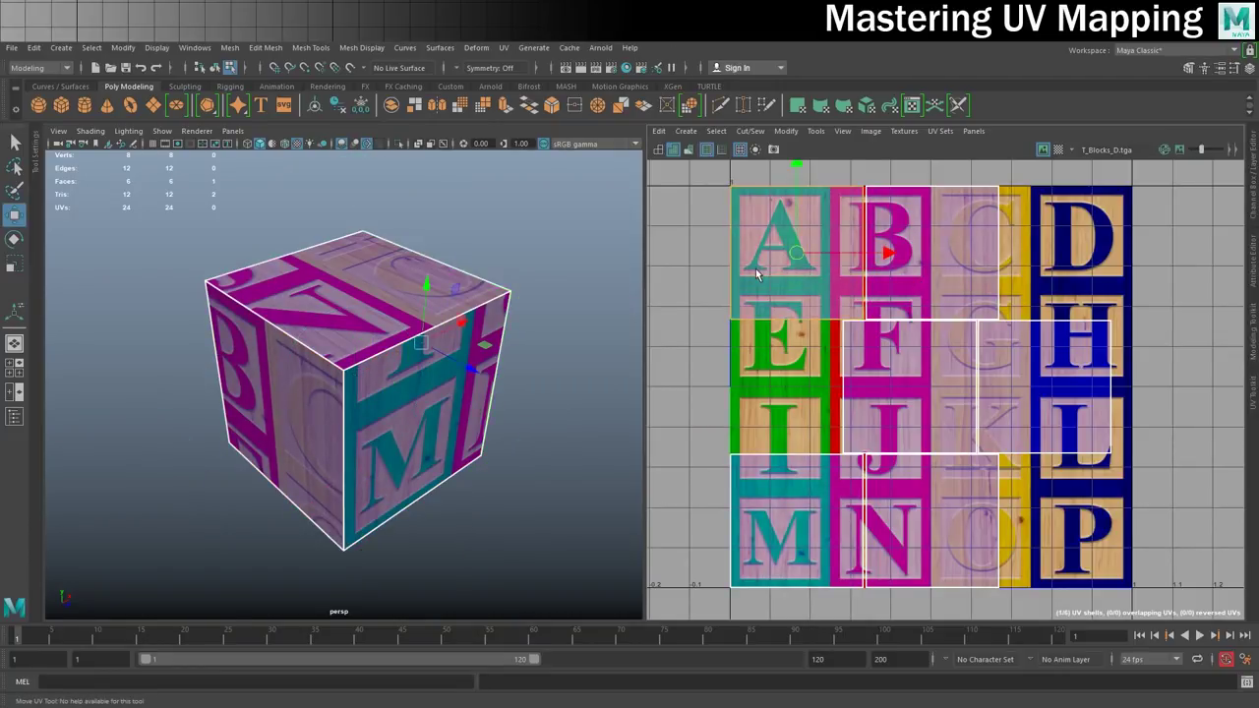
mouse_move(755, 268)
middle_down()
mouse_move(759, 295)
mouse_move(722, 285)
middle_up()
key(ctrl+z)
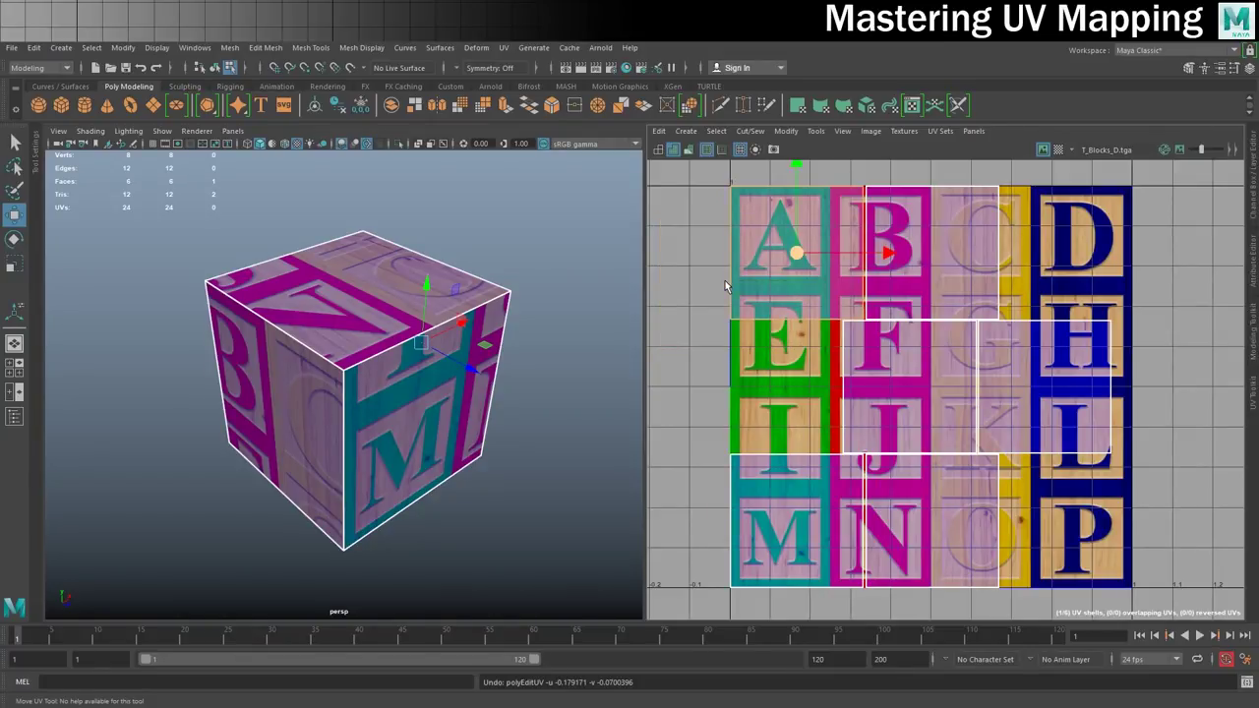
right_drag(804, 244, 752, 225)
drag(676, 175, 1158, 603)
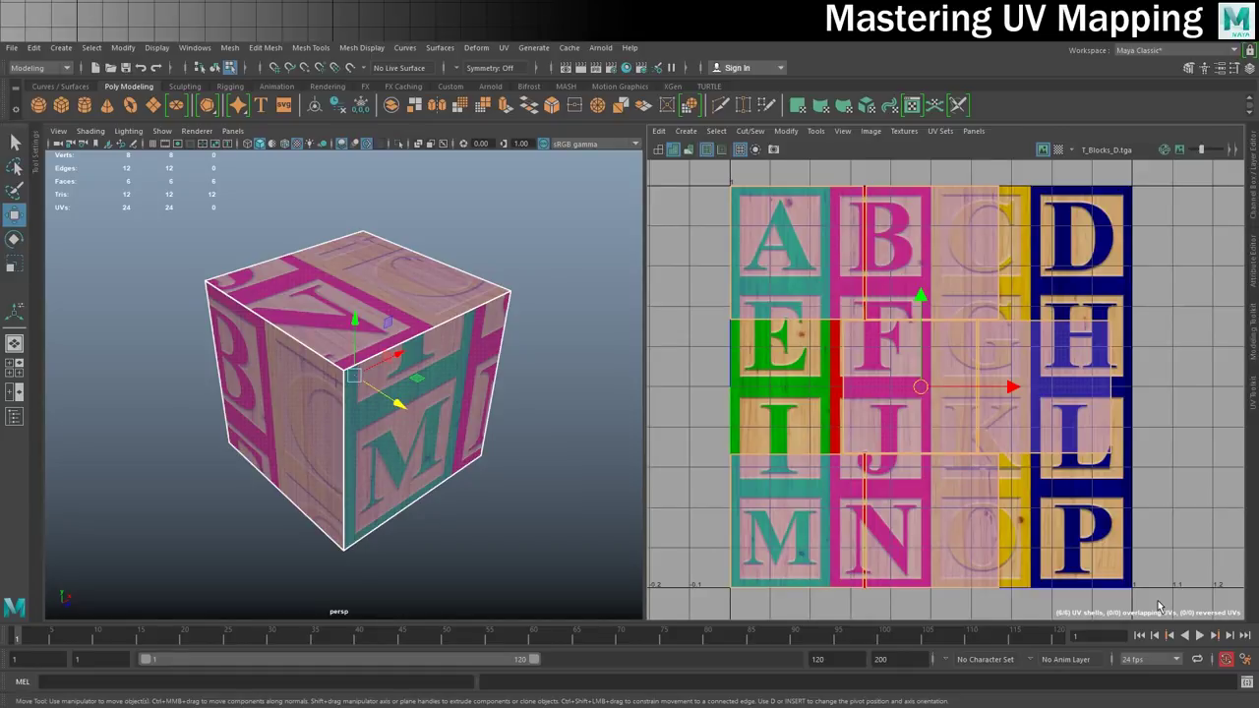
- Scale the selected UV shells down so each matches a single letter tile
key(r)
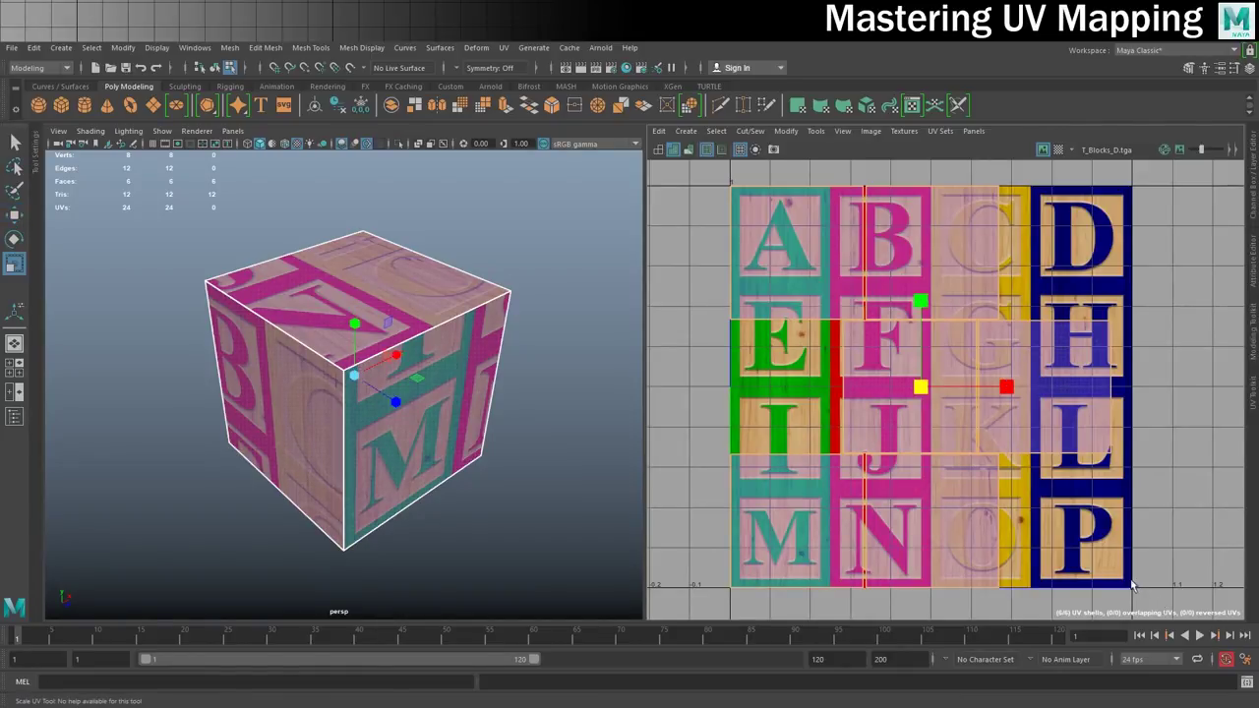
scroll(989, 416, up, 3)
alt+middle_drag(933, 395, 1013, 309)
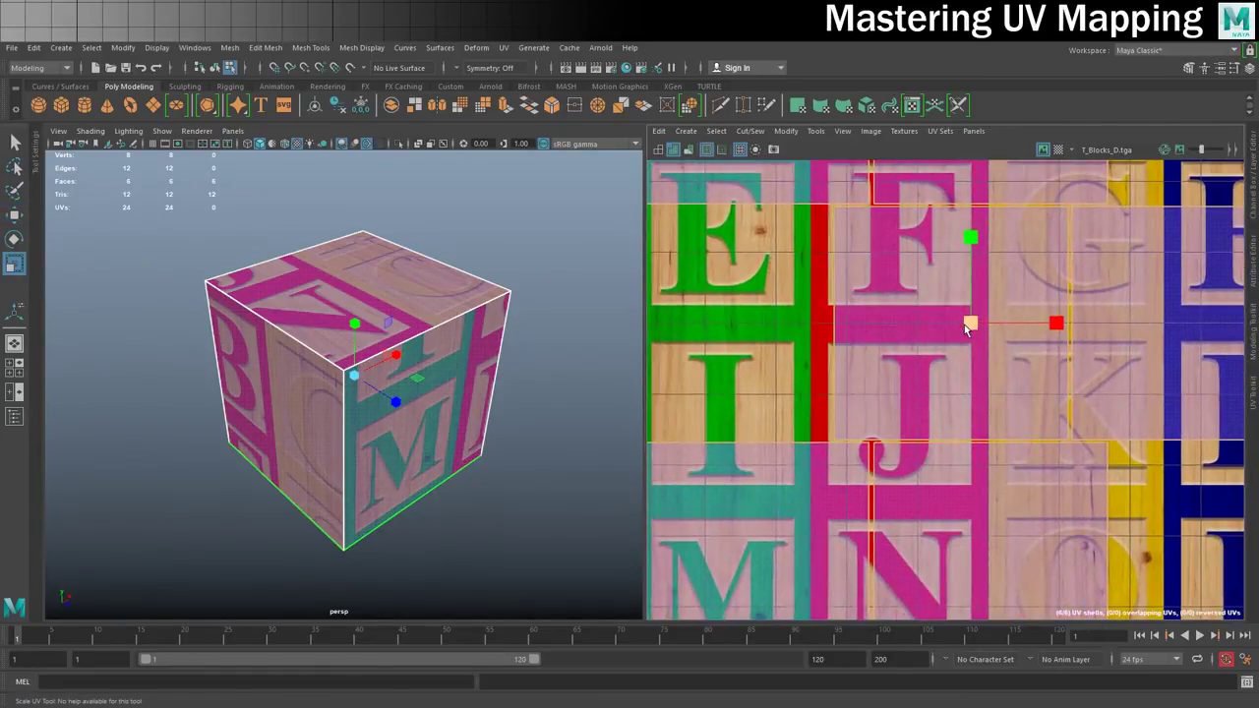
mouse_move(966, 323)
mouse_down()
mouse_move(941, 346)
mouse_move(911, 415)
mouse_up()
key(w)
key(r)
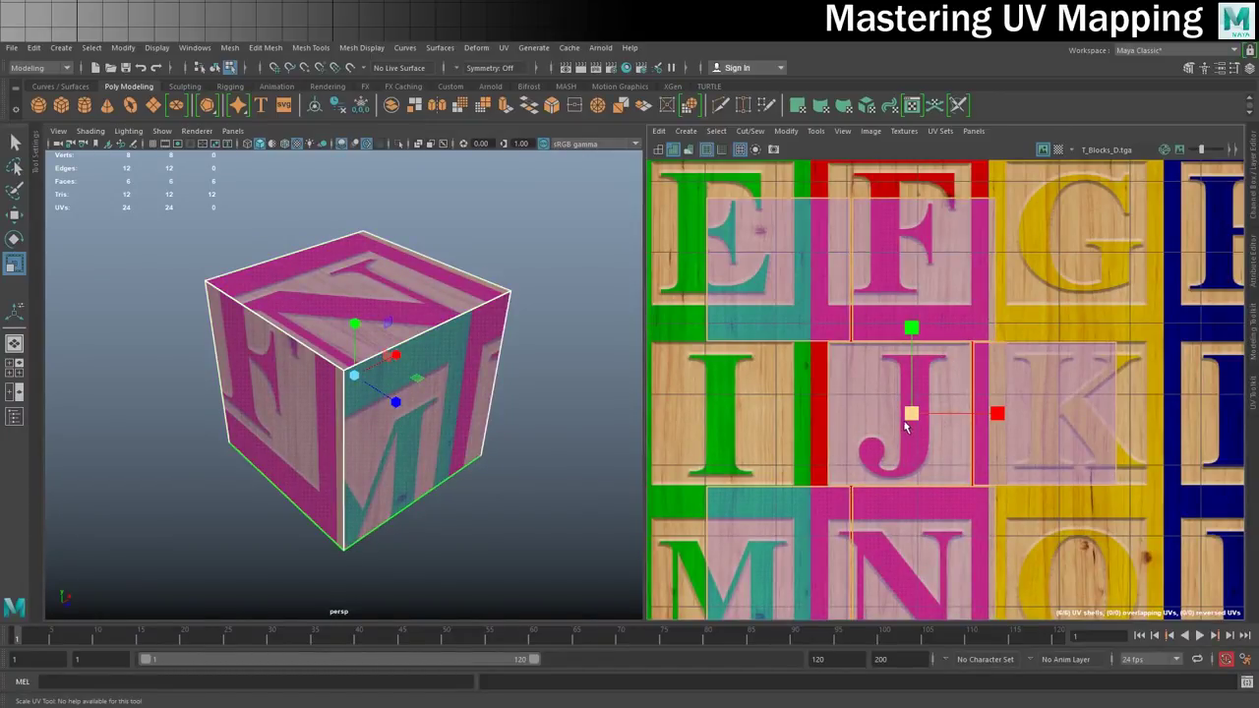
drag(912, 414, 927, 421)
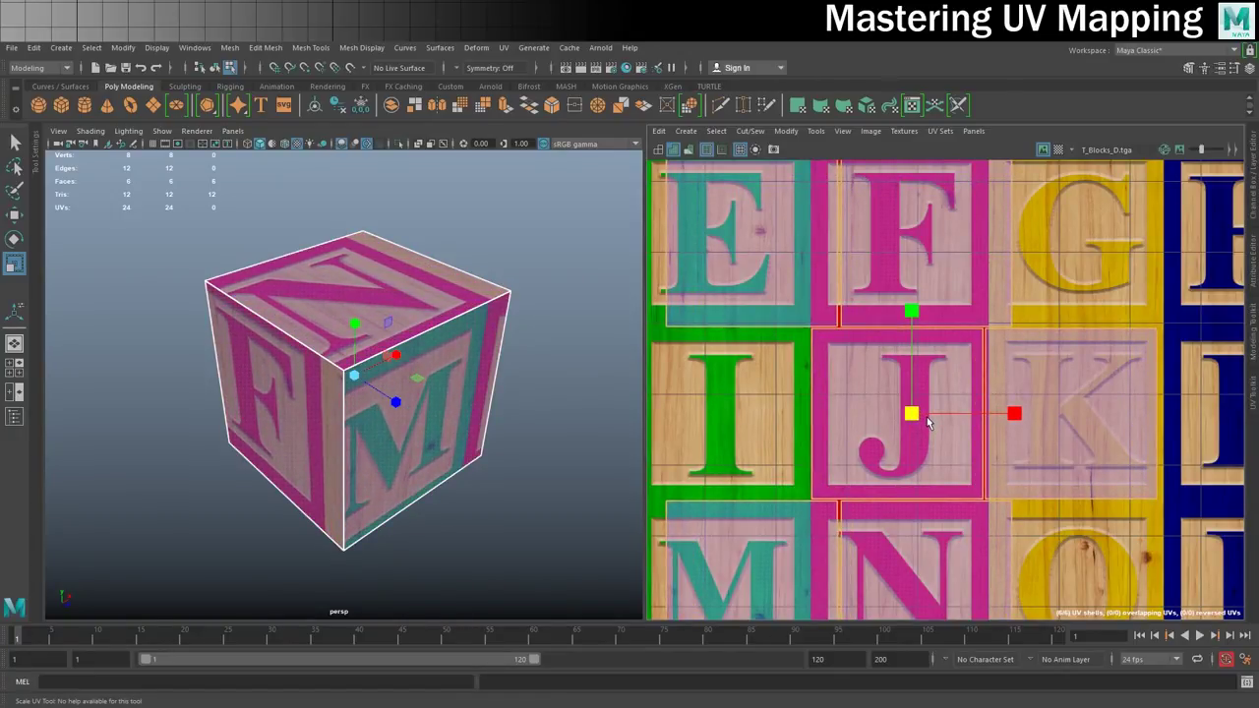
- Nudge the J shell right along X onto its tile
key(w)
drag(1001, 413, 1003, 417)
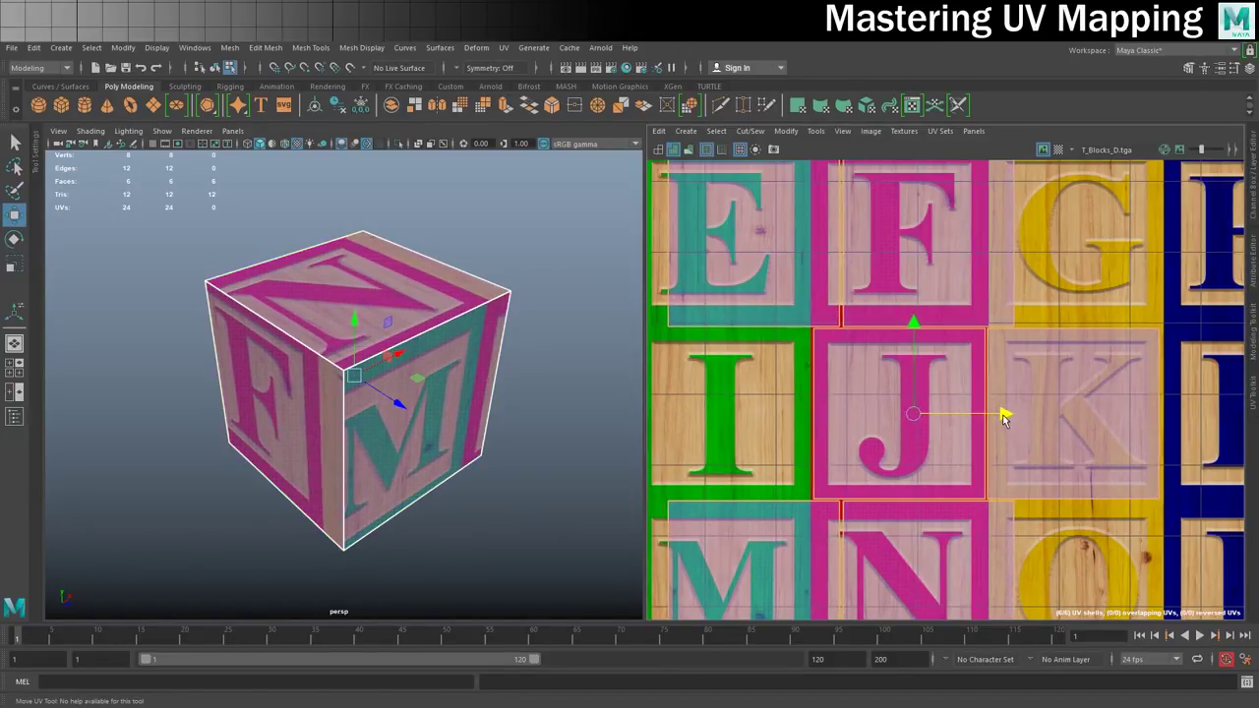
drag(1000, 417, 1003, 418)
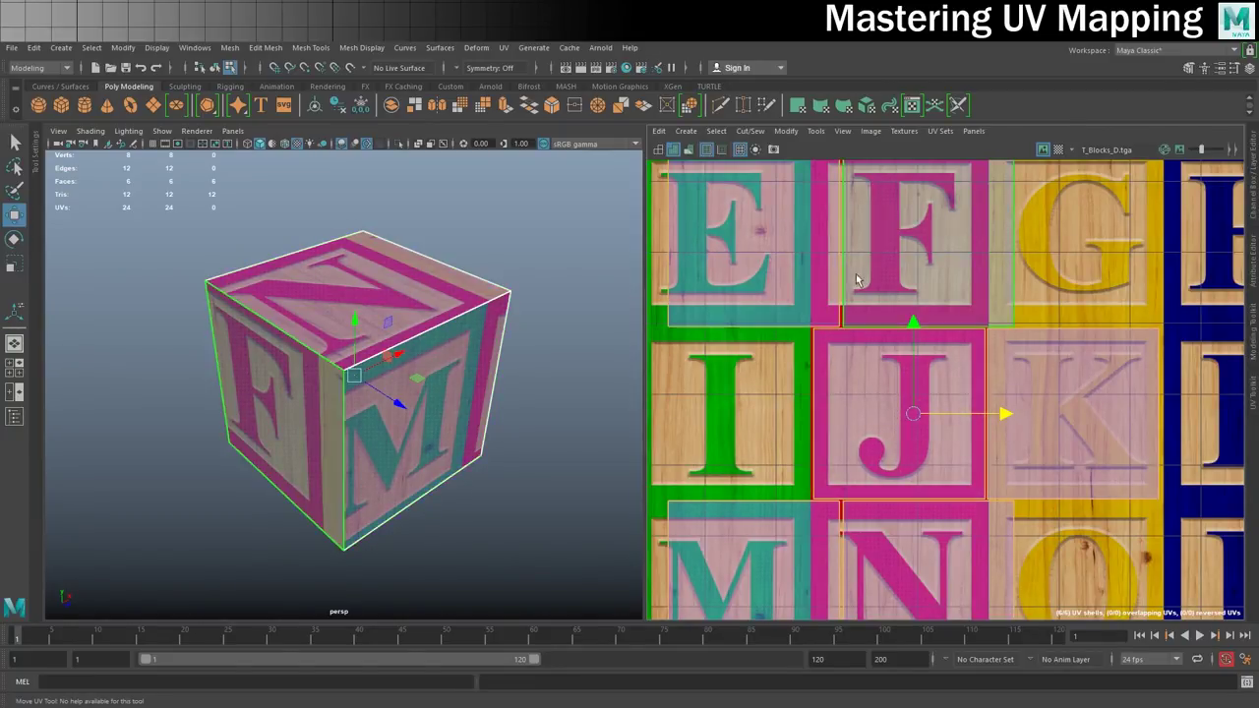
right_drag(838, 414, 888, 411)
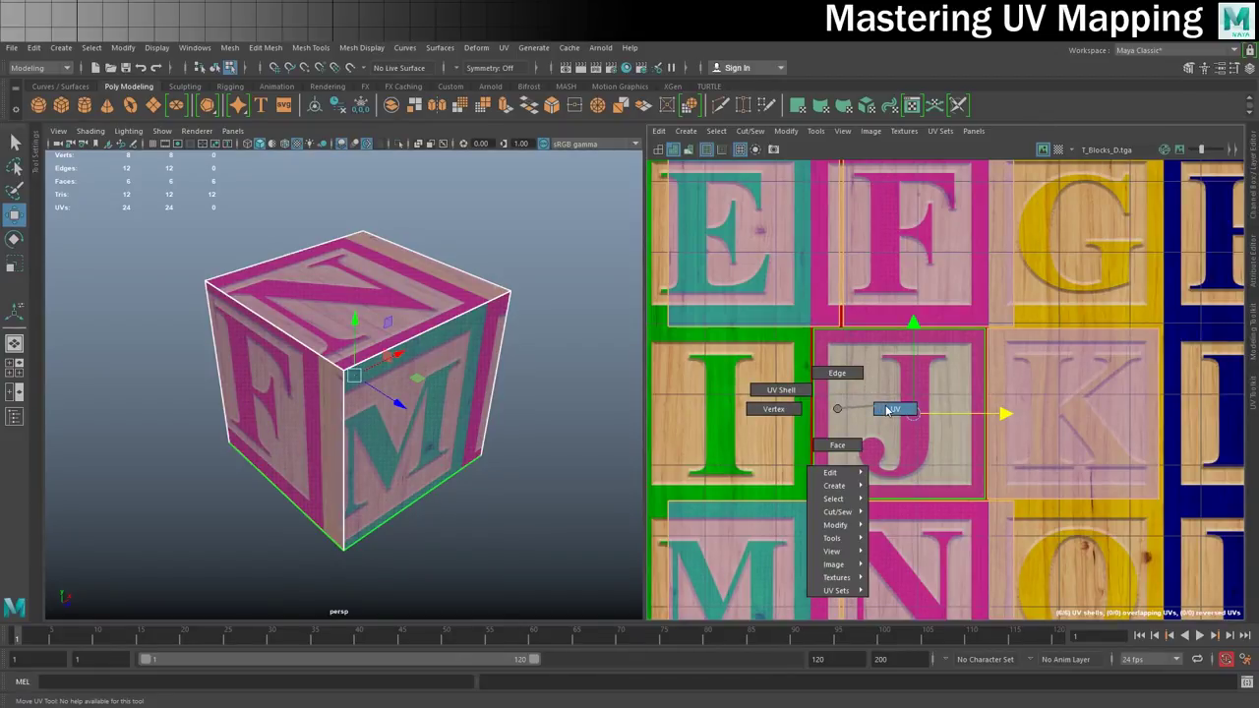
- Move the UV shell from the E tile up onto the A tile
key(f)
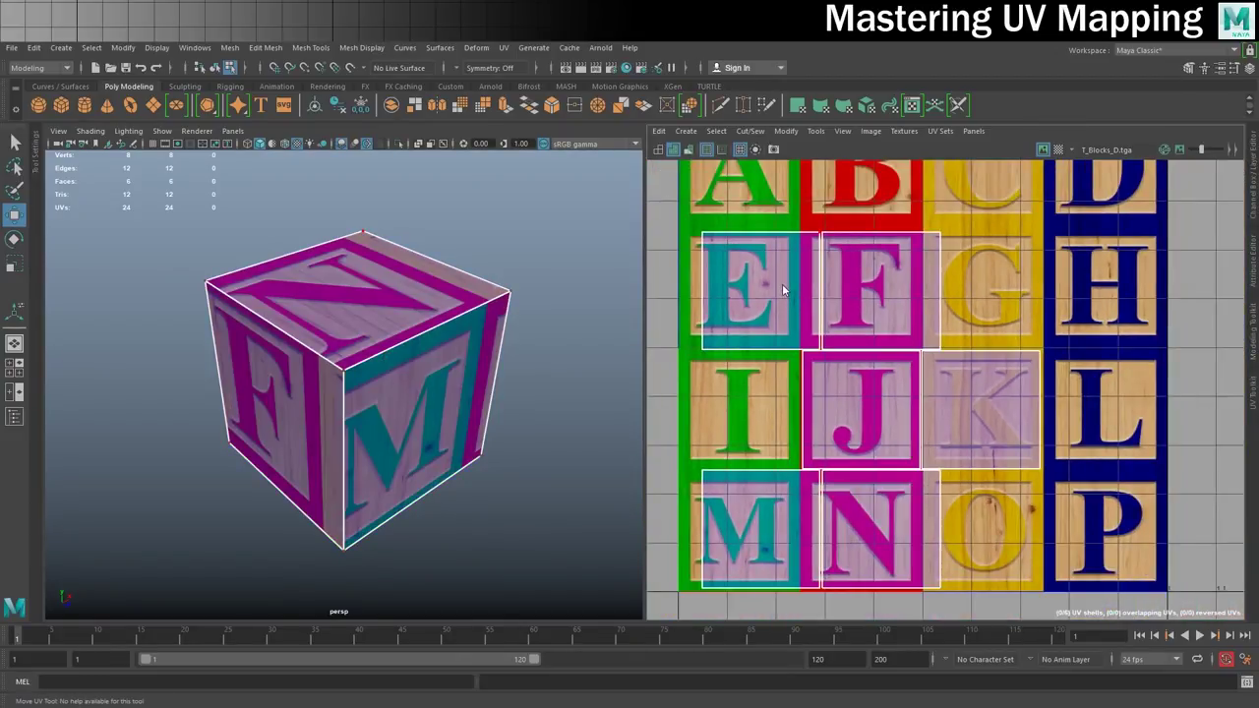
right_drag(782, 283, 743, 270)
click(745, 271)
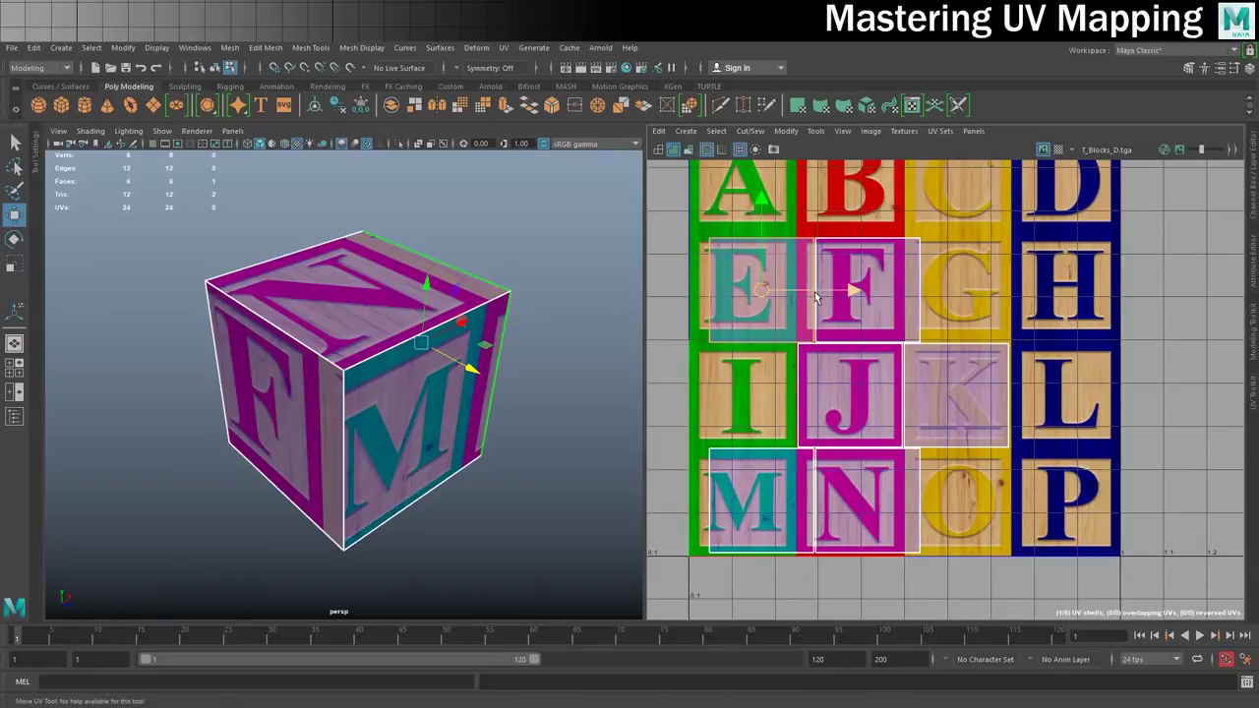
scroll(803, 301, up, 2)
scroll(802, 302, down, 2)
scroll(814, 346, up, 1)
alt+middle_drag(814, 345, 867, 418)
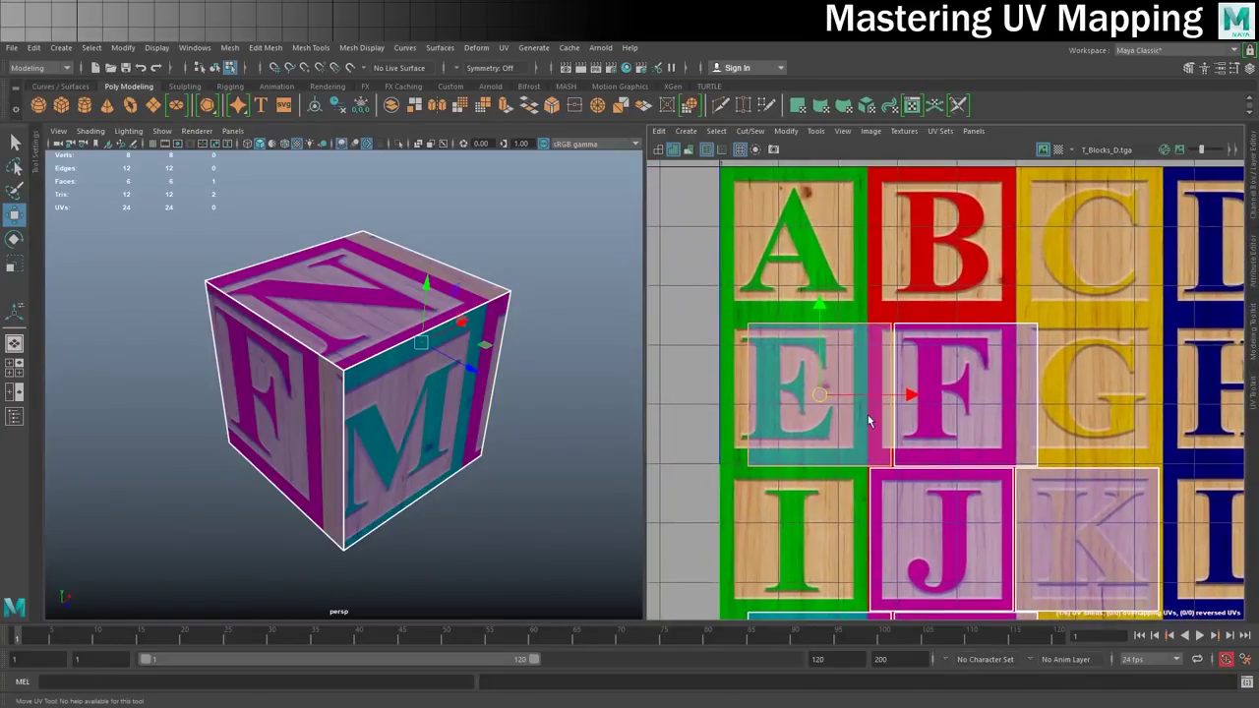
drag(816, 393, 792, 244)
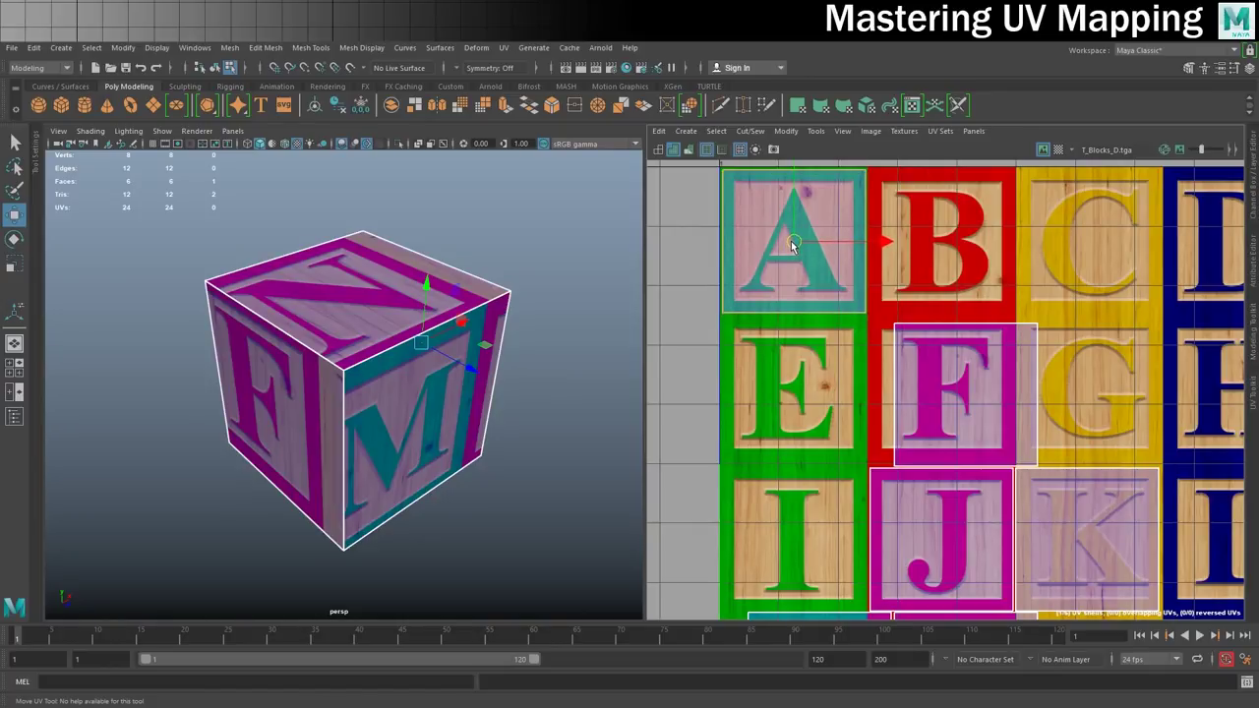
drag(793, 244, 792, 245)
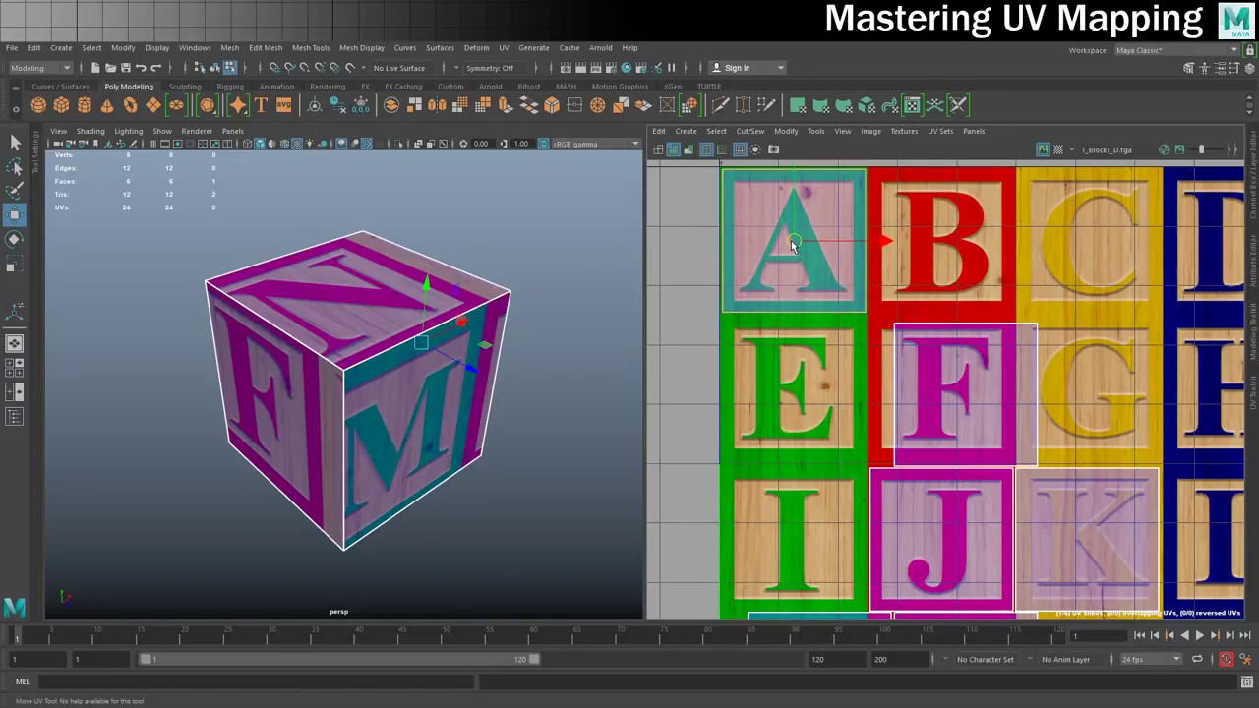
- Align the F face shell squarely on the F tile
click(963, 419)
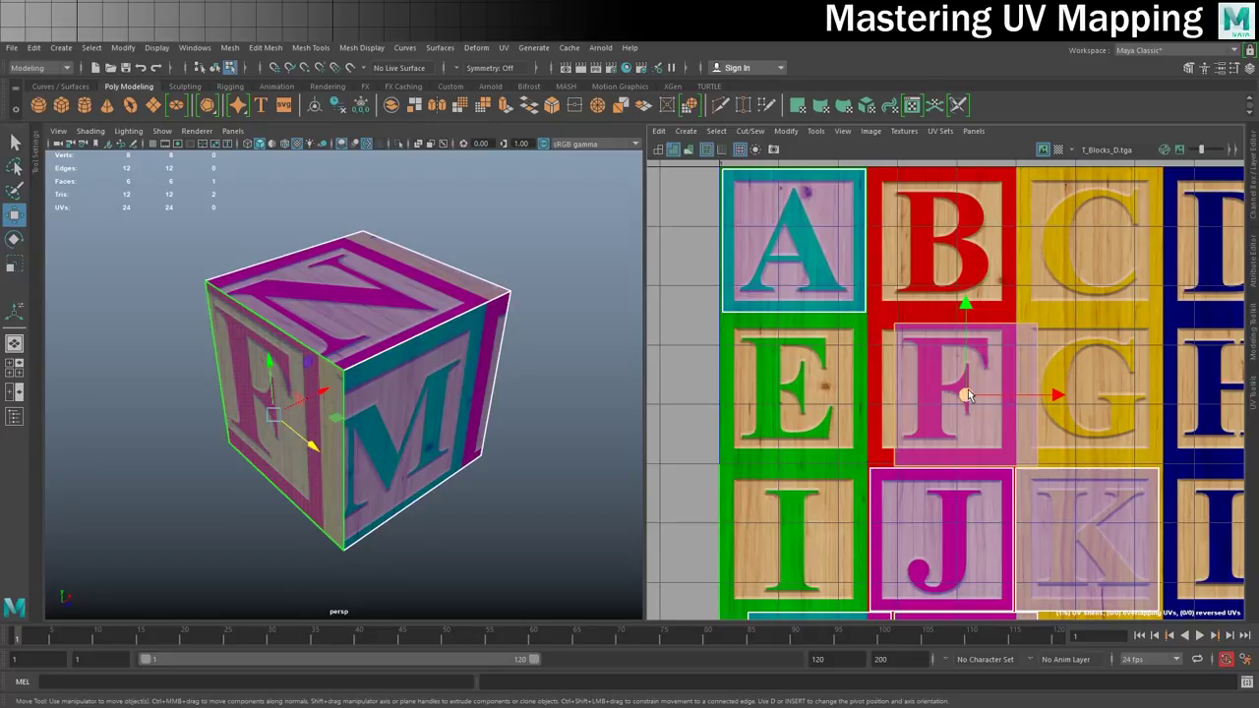
drag(965, 392, 942, 390)
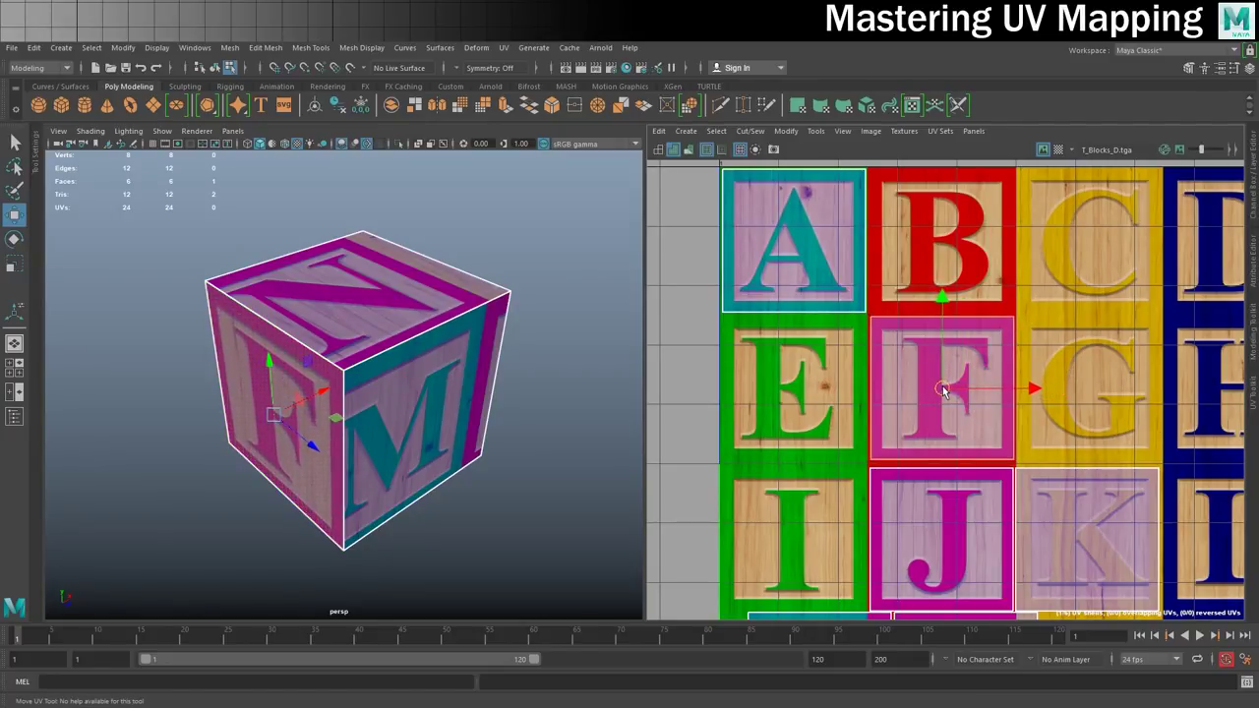
drag(942, 390, 940, 388)
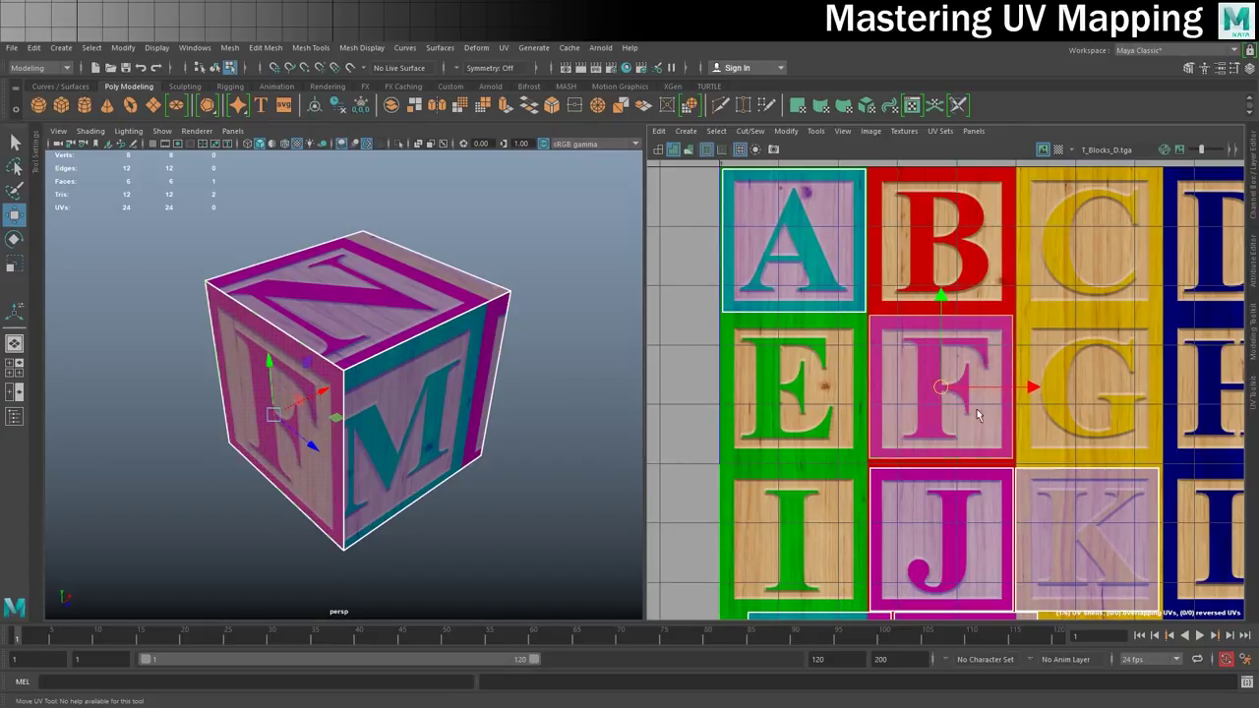
alt+middle_drag(1063, 515, 926, 361)
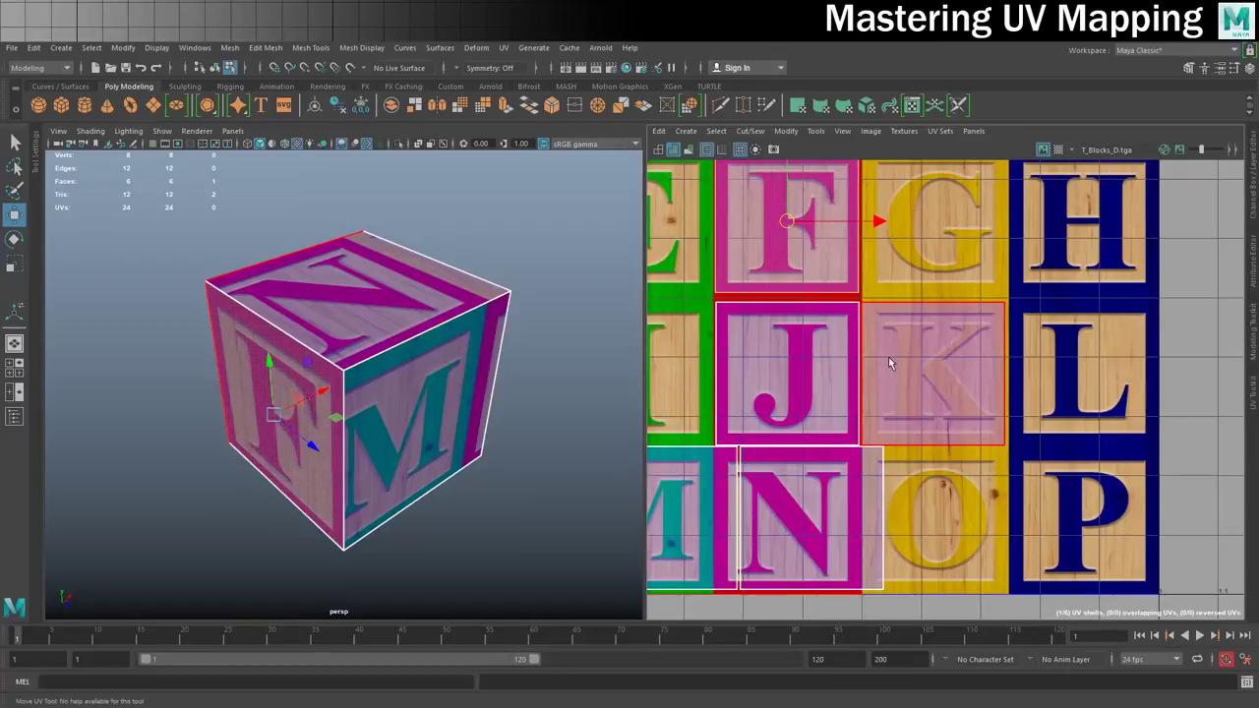
- Nudge the K shell onto the K tile and move the J-tile shell onto P
click(959, 378)
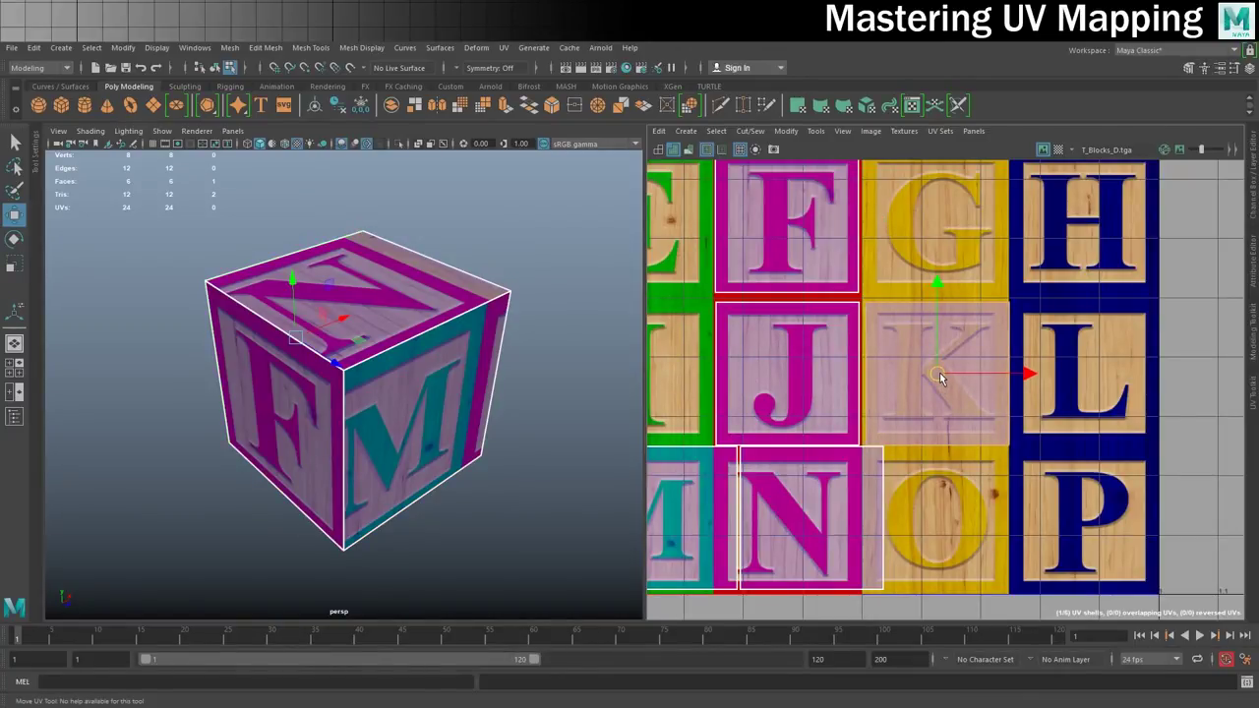
drag(940, 377, 937, 374)
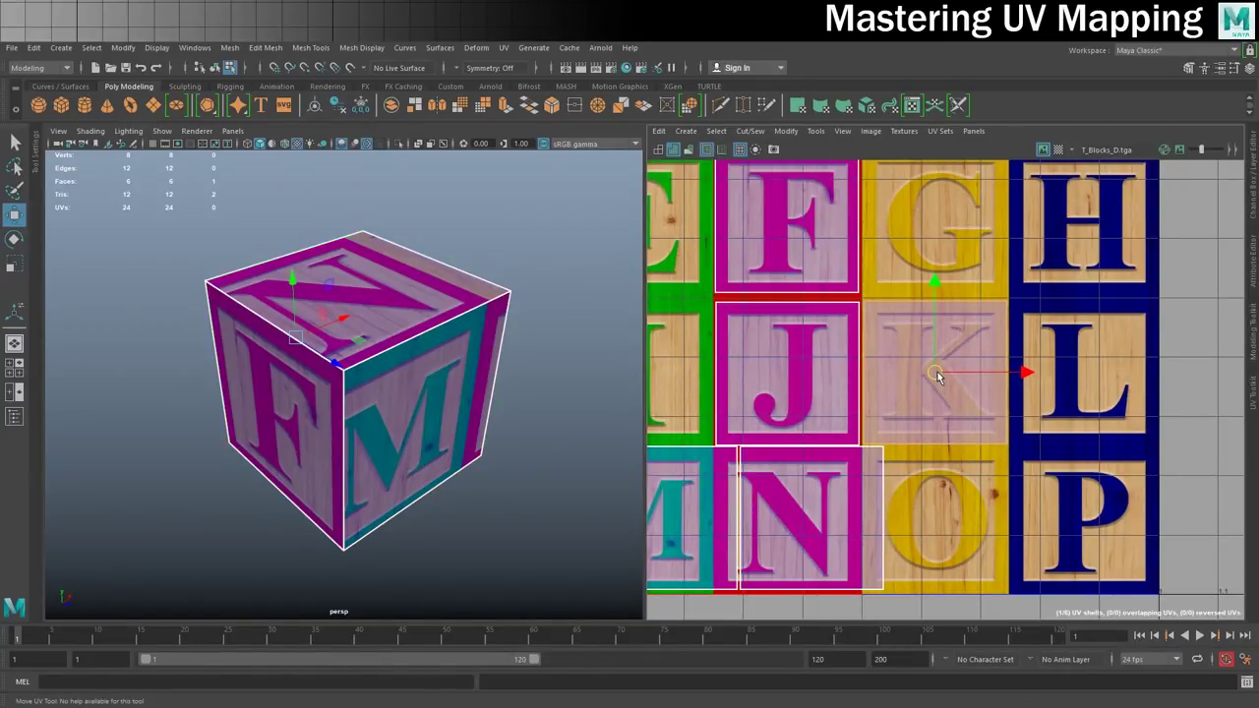
click(781, 375)
mouse_move(792, 372)
mouse_down()
mouse_move(1089, 538)
mouse_move(1084, 529)
mouse_up()
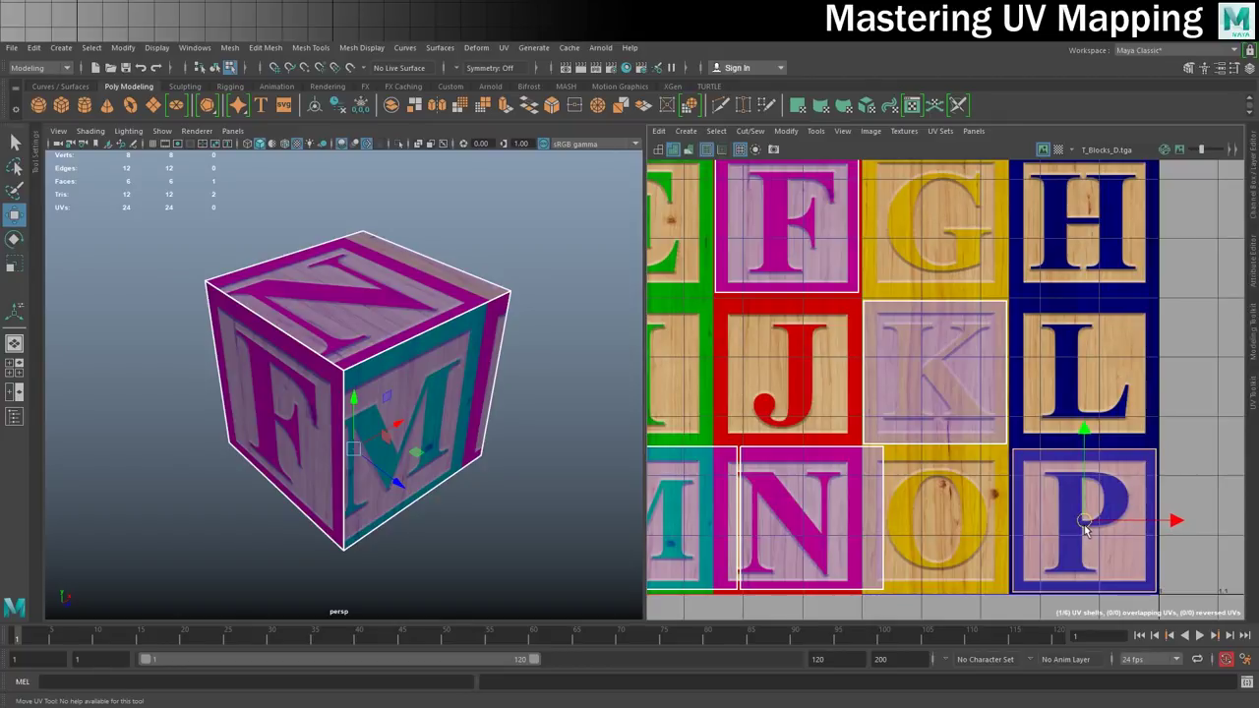
- Move the N shell via the H tile onto the D tile for the top face
click(803, 526)
scroll(826, 491, down, 3)
alt+middle_drag(808, 483, 921, 464)
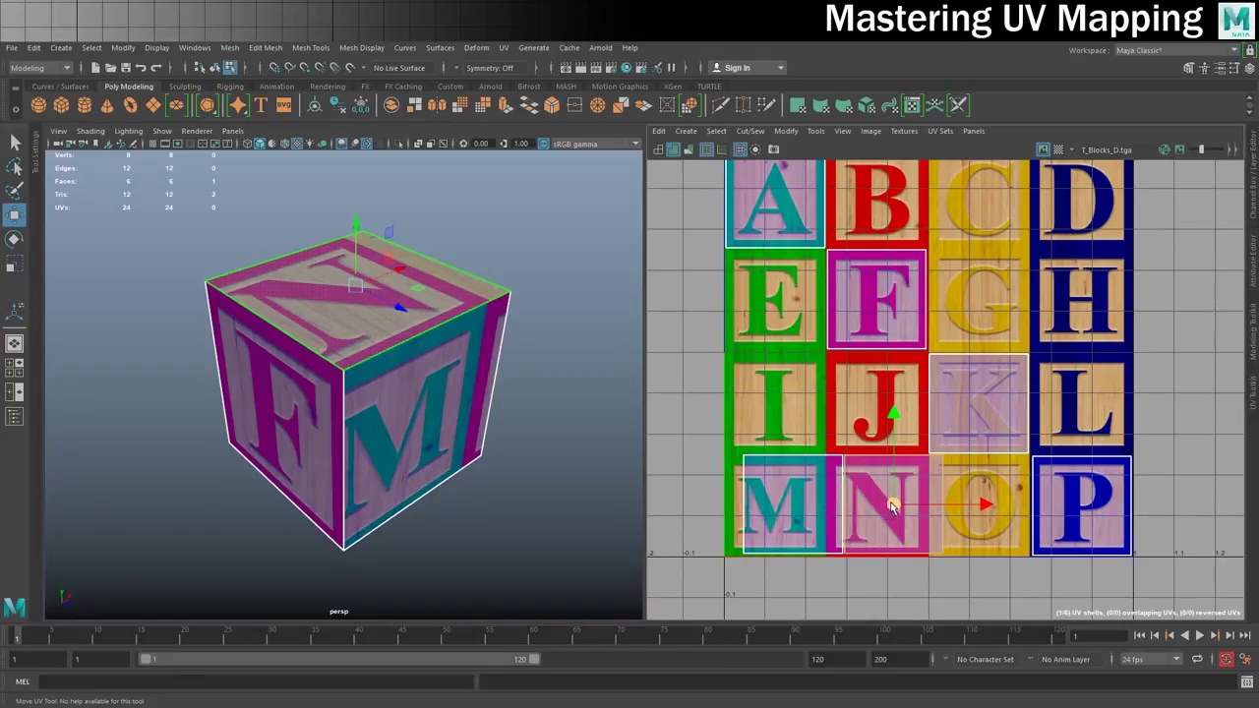
drag(892, 505, 1071, 292)
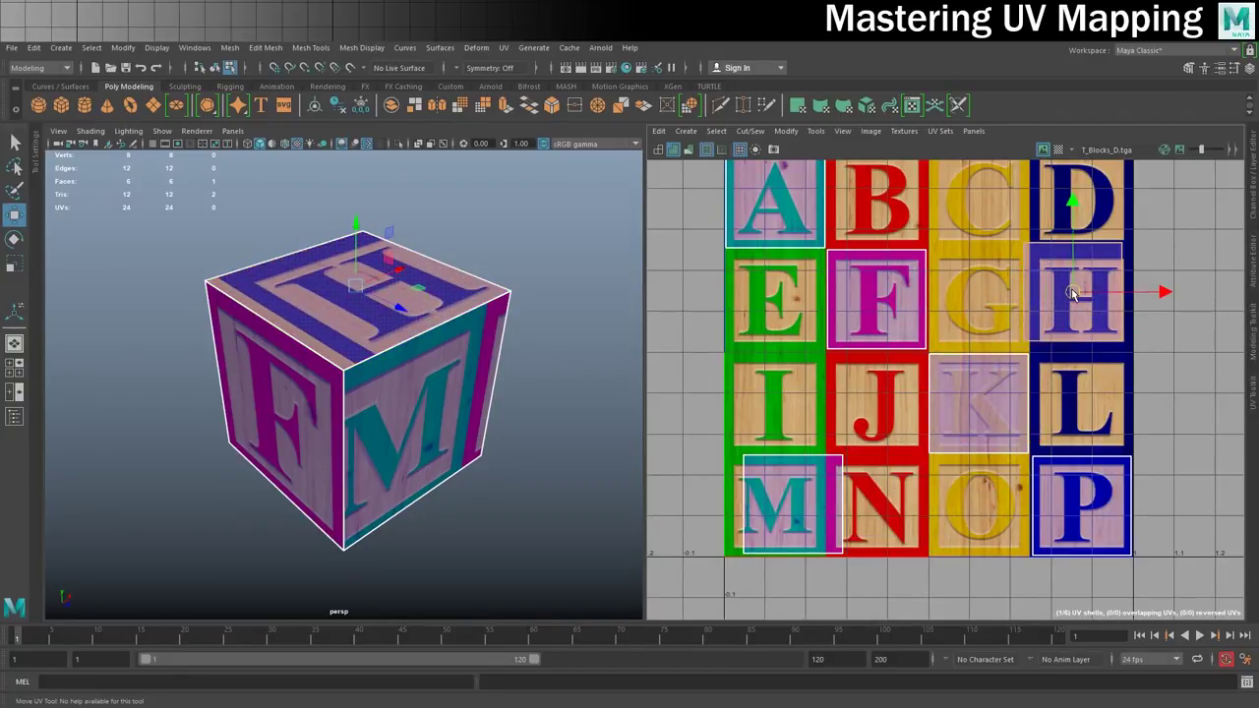
alt+middle_drag(1072, 292, 1003, 404)
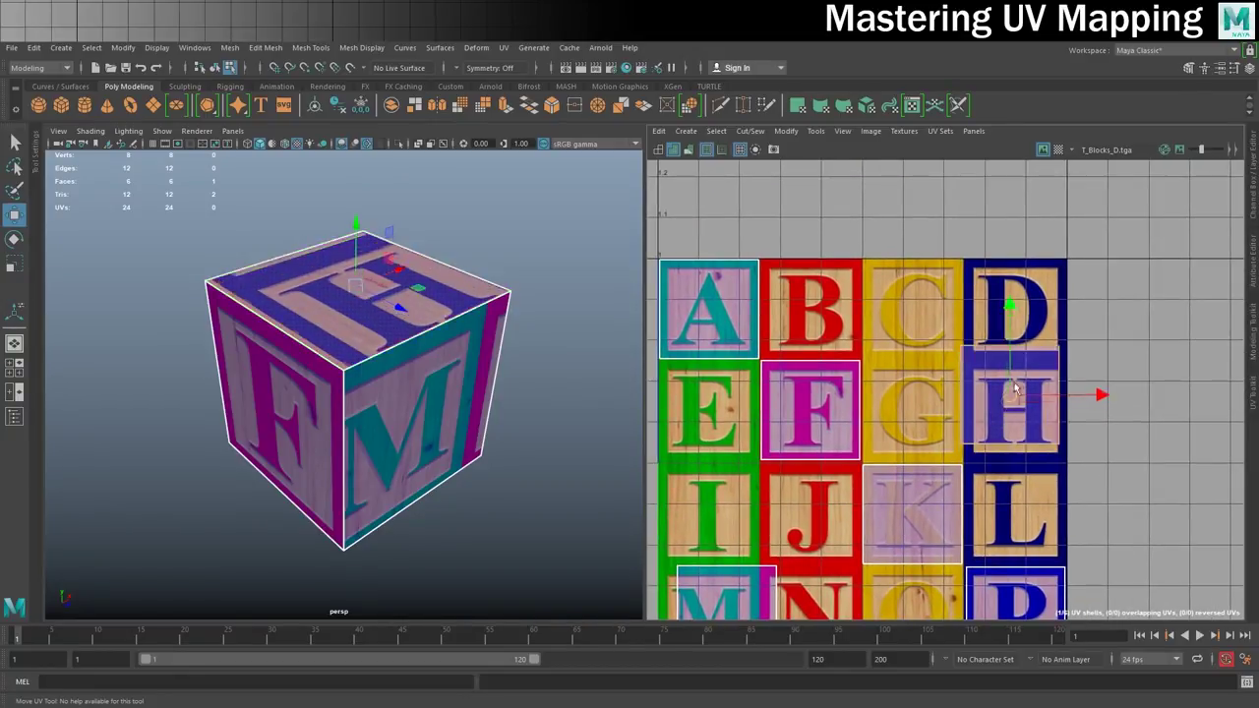
drag(1017, 398, 1018, 312)
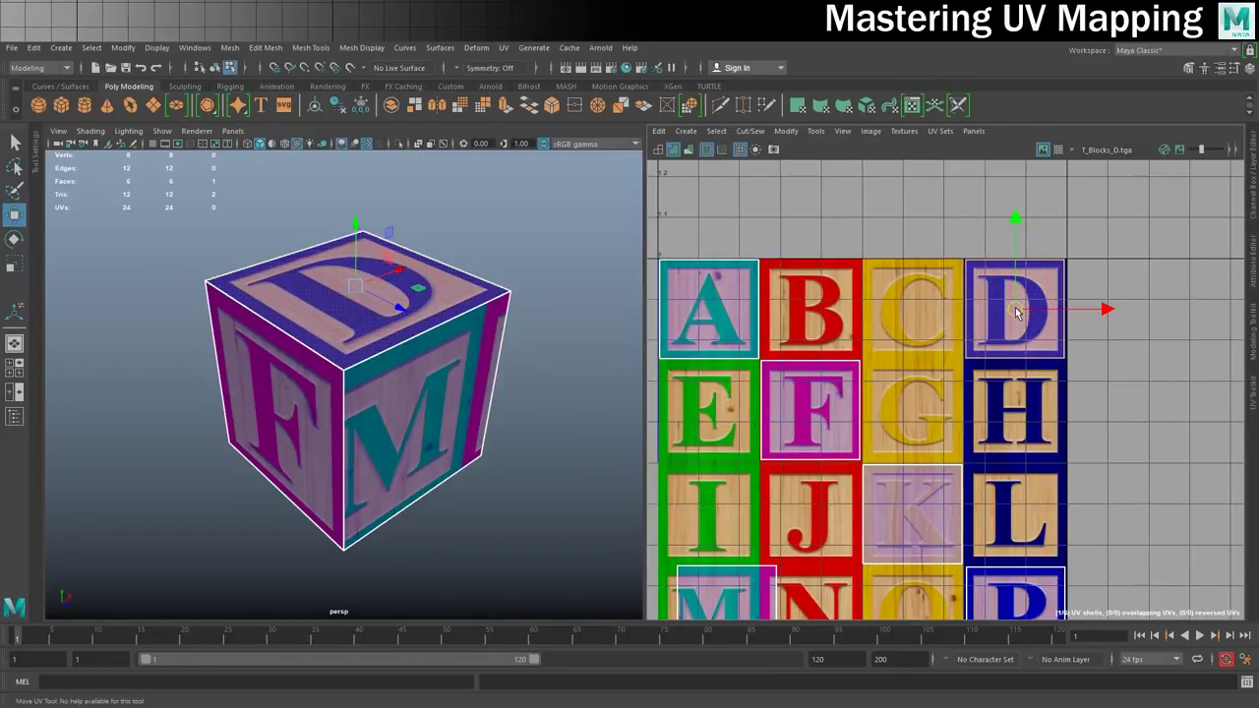
alt+middle_drag(1018, 313, 1076, 225)
- Drag the M face shell onto the I tile and reselect the I shell
click(763, 534)
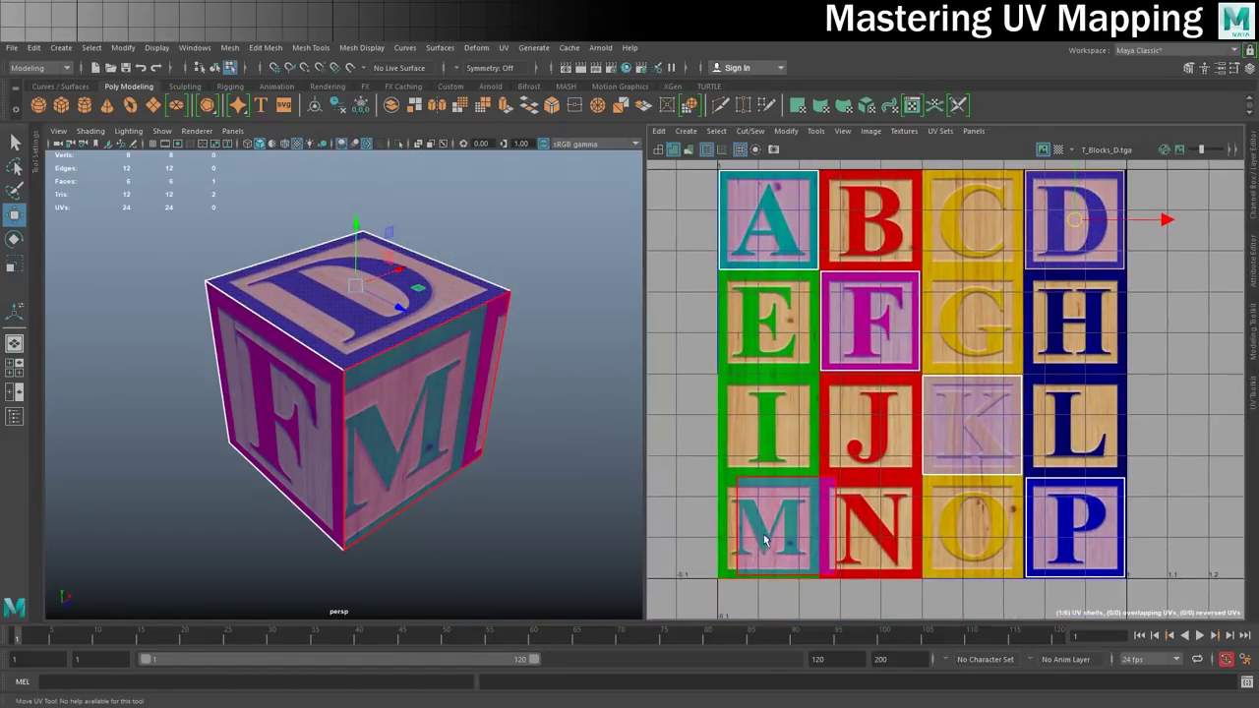
click(782, 531)
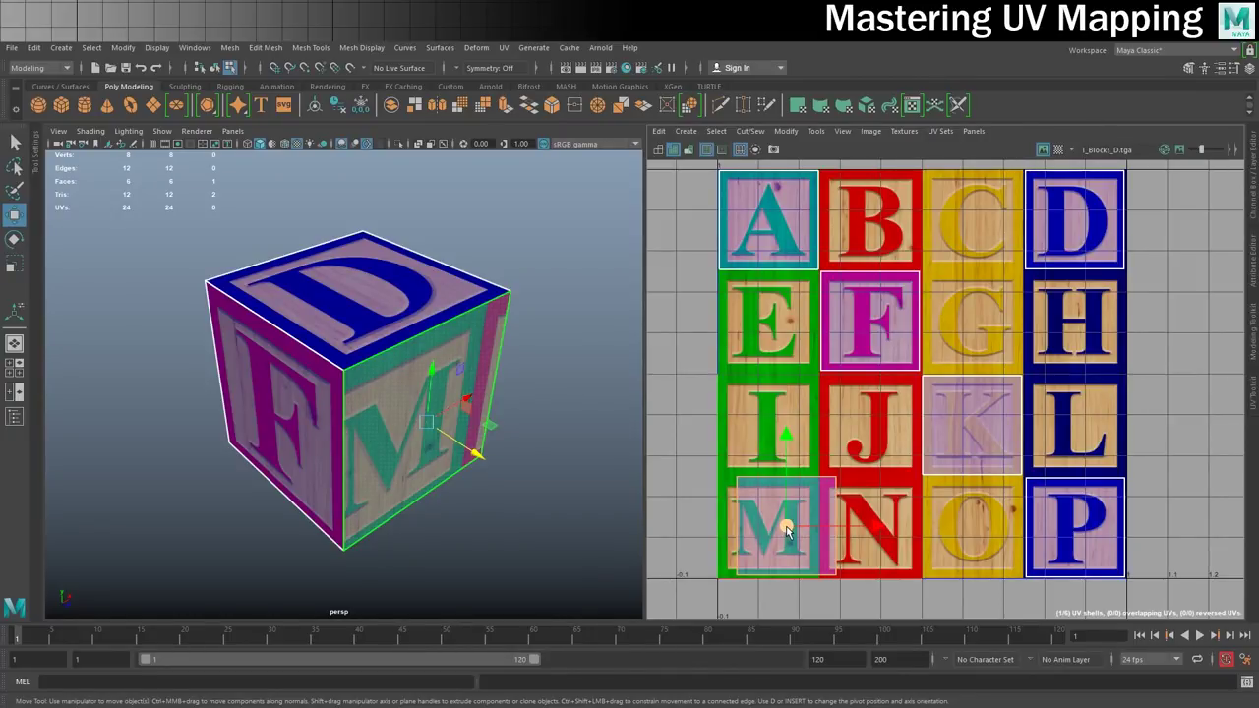
mouse_move(787, 531)
mouse_down()
mouse_move(769, 531)
mouse_move(769, 432)
mouse_up()
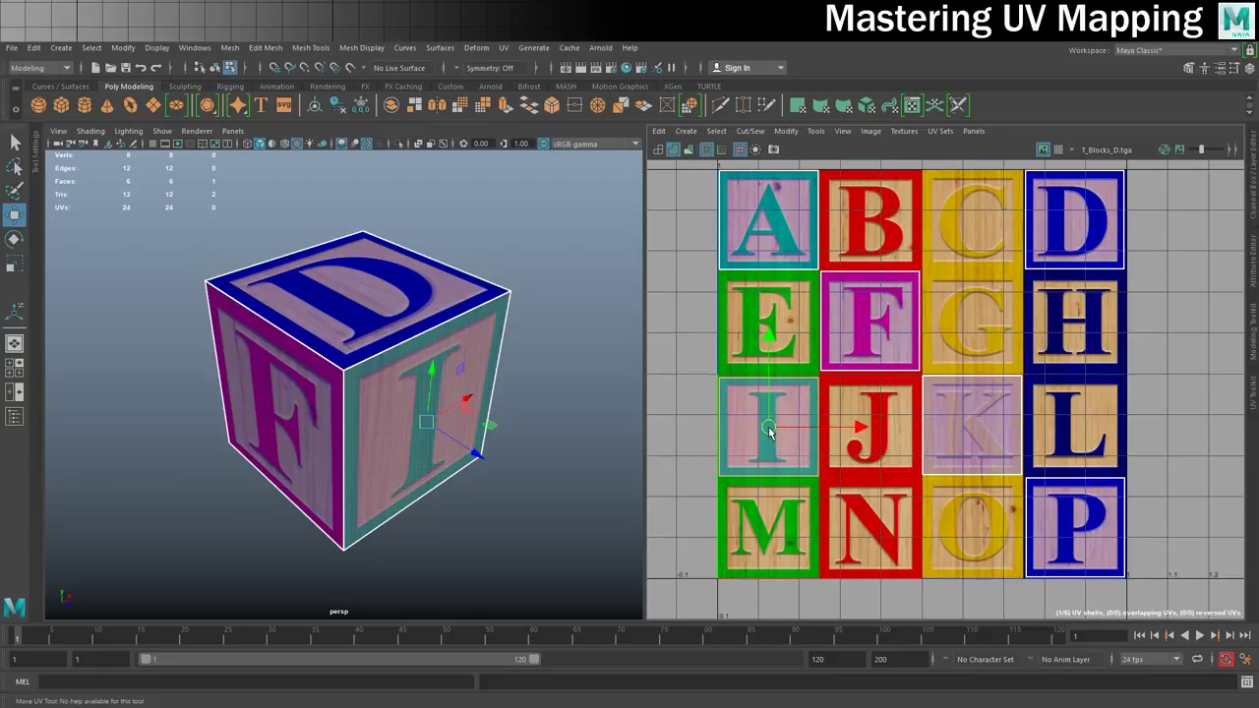
click(1158, 341)
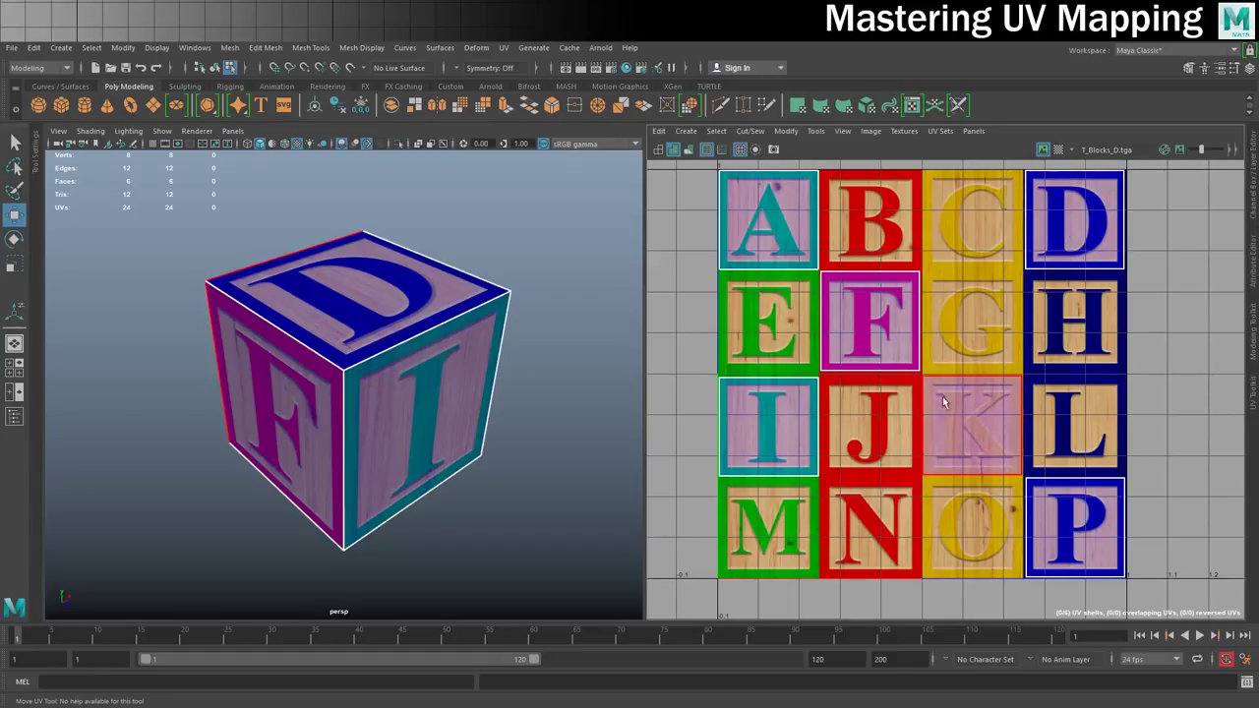
click(806, 403)
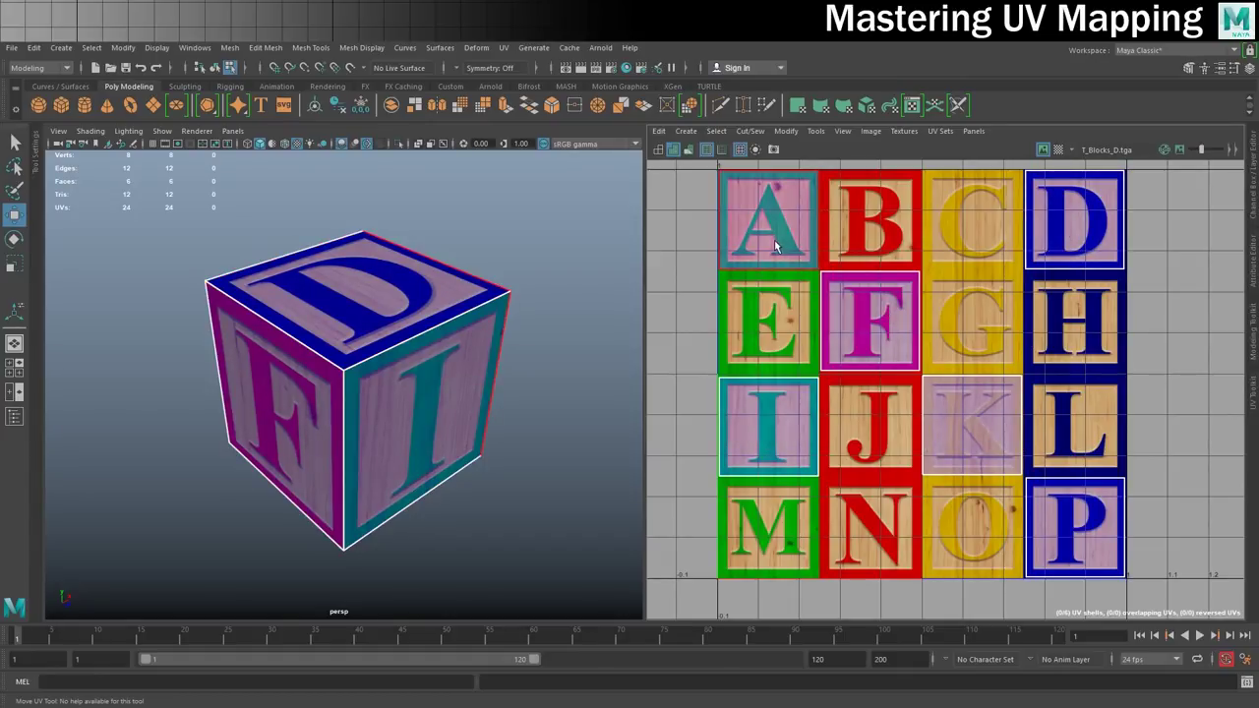
- Return the cube to Object Mode and deselect it
shift+click(865, 331)
right_drag(381, 302, 413, 335)
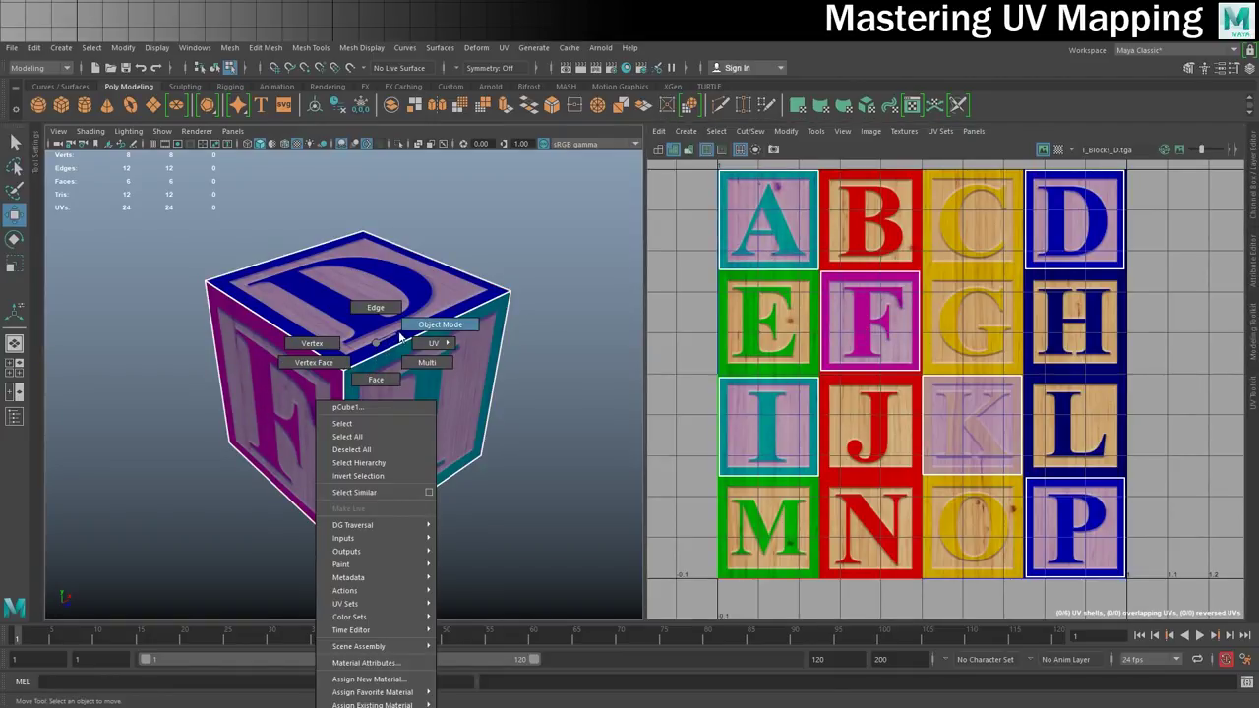
click(534, 376)
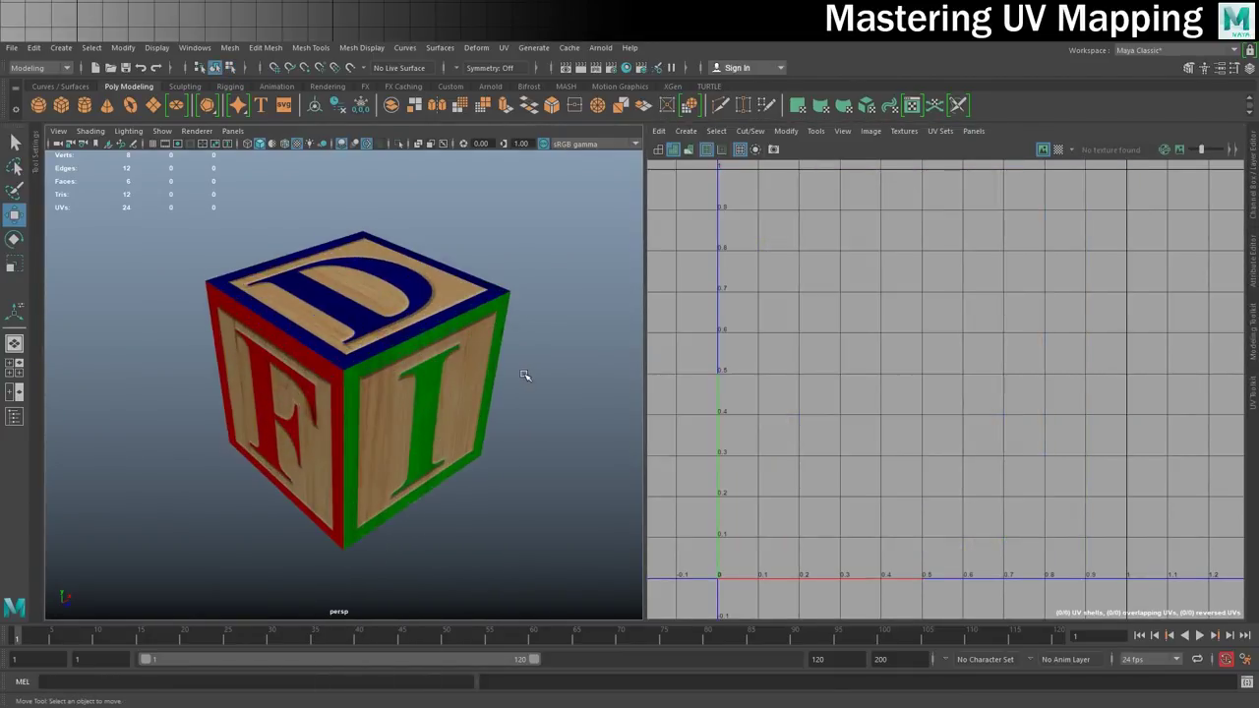
key(super)
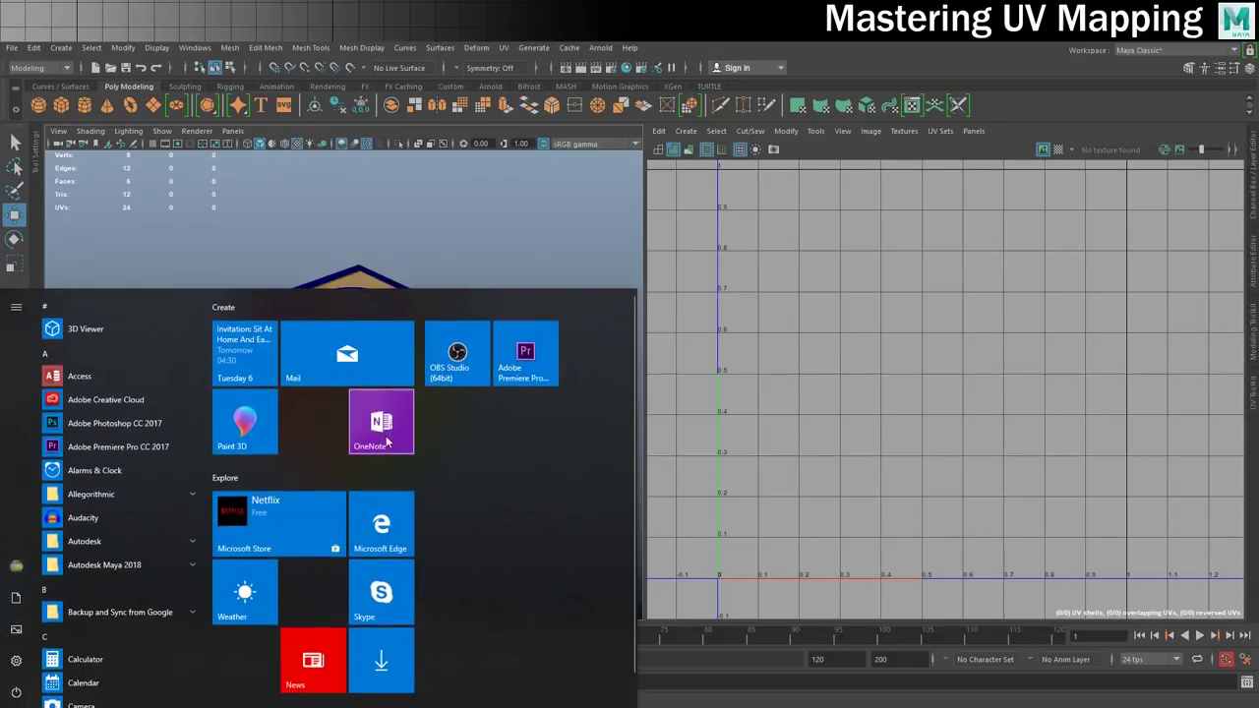
key(Escape)
- Orbit the cube to check its P, A, E, K and D faces
mouse_move(416, 452)
alt+mouse_down()
mouse_move(418, 351)
mouse_move(383, 219)
alt+mouse_up()
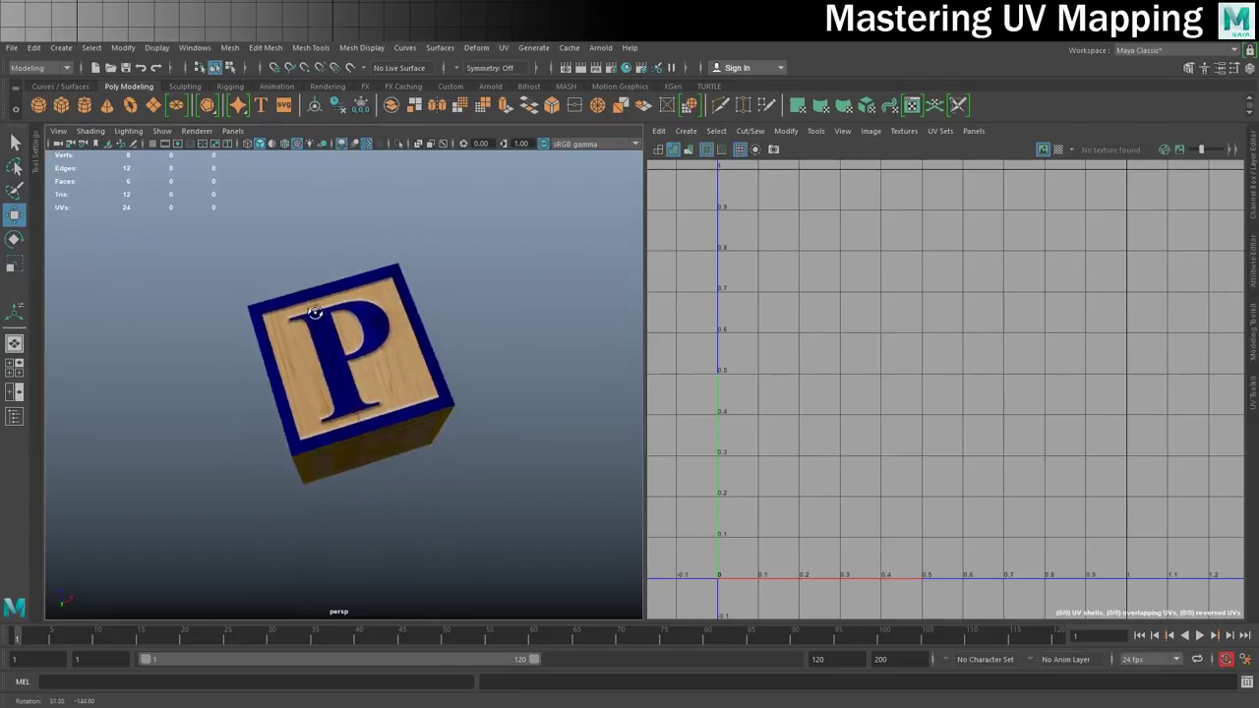
alt+drag(383, 220, 197, 441)
mouse_move(352, 443)
alt+mouse_down()
mouse_move(504, 416)
mouse_move(364, 416)
mouse_move(561, 421)
mouse_move(530, 266)
mouse_move(443, 413)
mouse_move(351, 393)
mouse_move(503, 416)
mouse_move(497, 389)
mouse_move(570, 387)
alt+mouse_up()
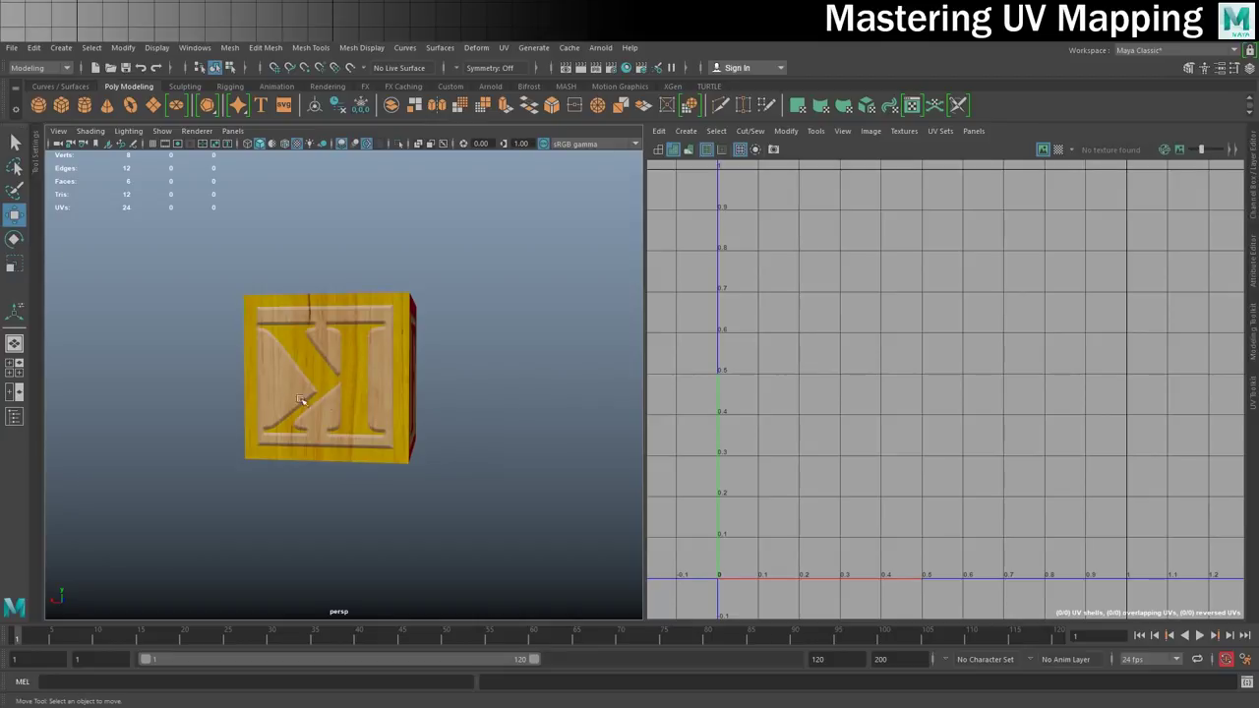
mouse_move(194, 365)
alt+mouse_down()
mouse_move(328, 301)
mouse_move(135, 356)
mouse_move(163, 301)
mouse_move(210, 405)
alt+mouse_up()
mouse_move(334, 325)
alt+mouse_down()
mouse_move(295, 374)
mouse_move(324, 294)
mouse_move(334, 305)
mouse_move(364, 278)
mouse_move(320, 384)
alt+mouse_up()
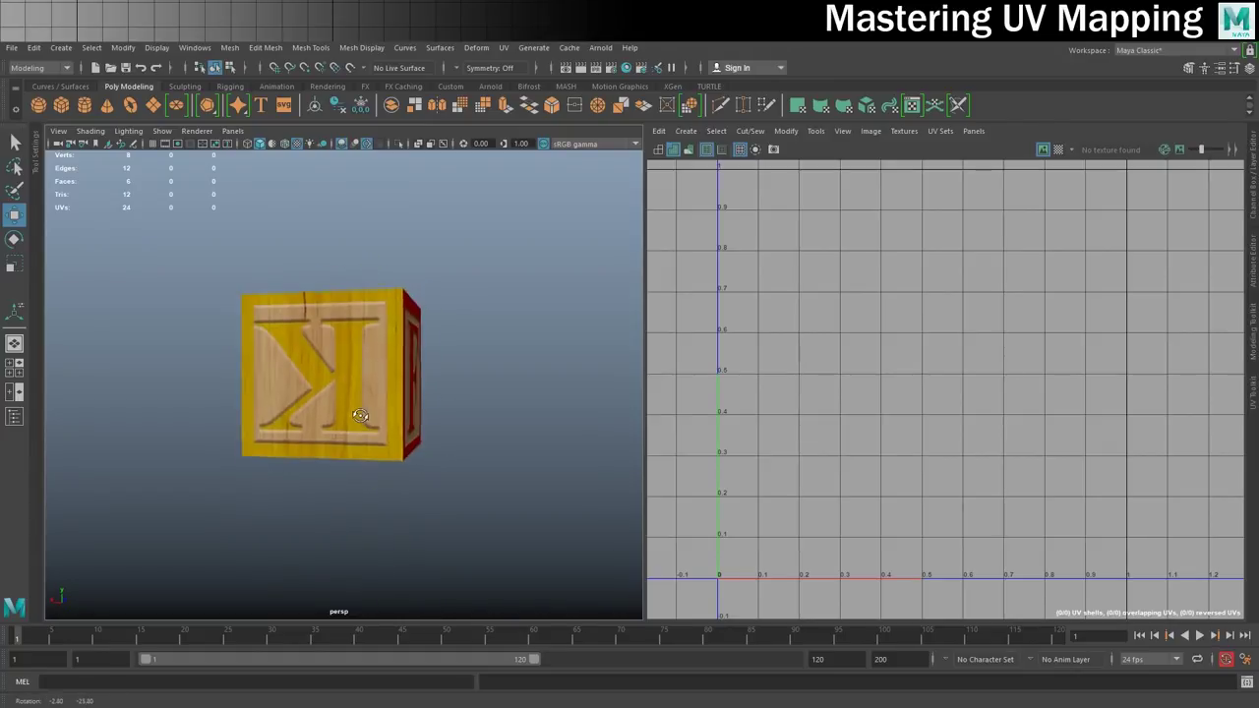
- Rotate the K face shell on its tile to set the letter's orientation
click(321, 332)
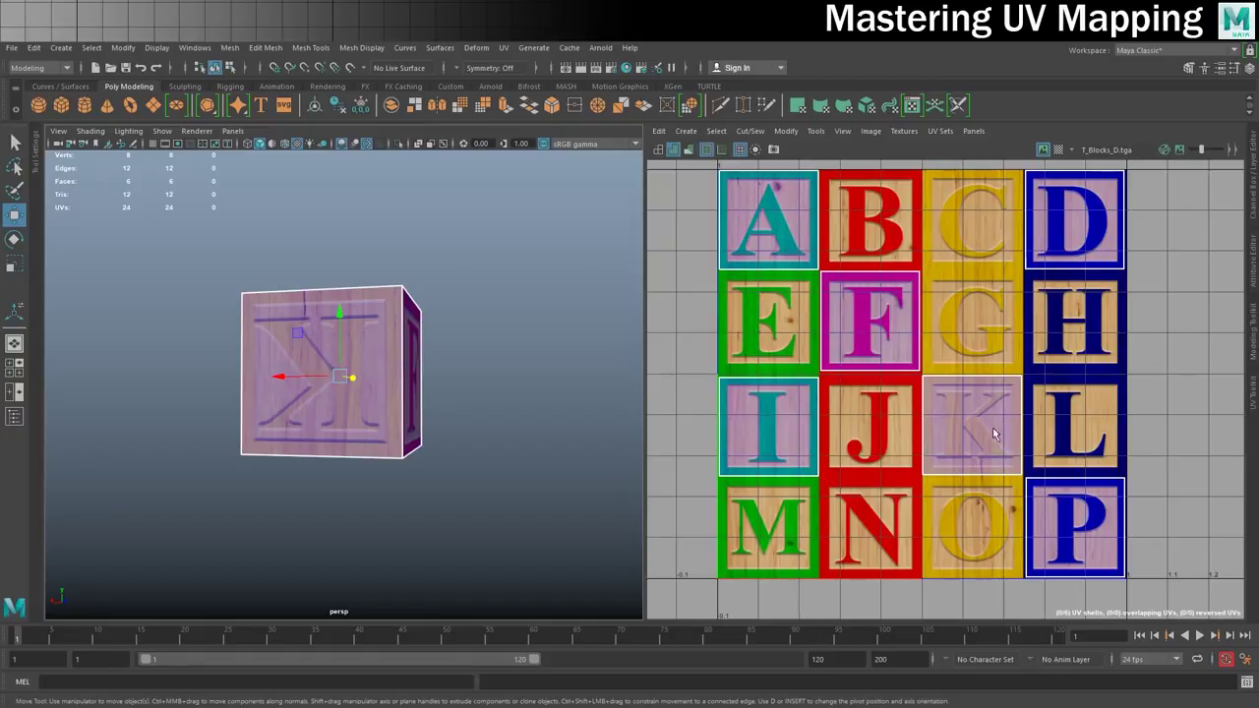
right_drag(1003, 408, 939, 403)
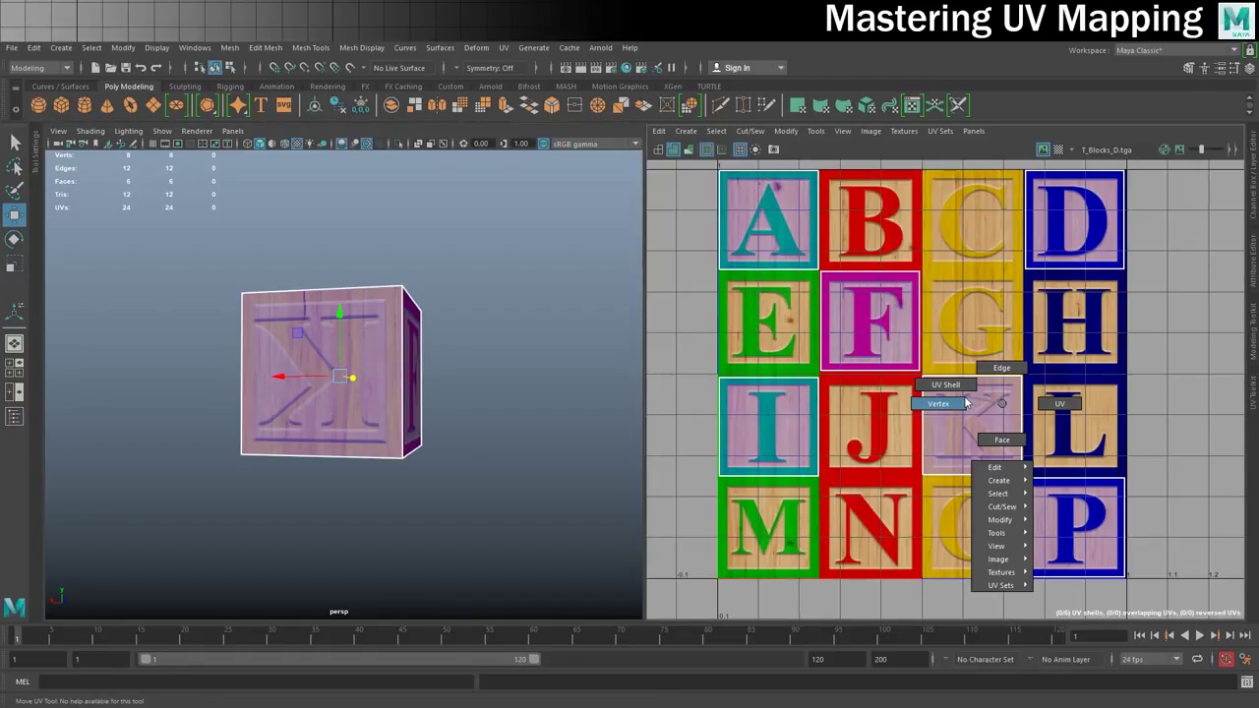
click(971, 403)
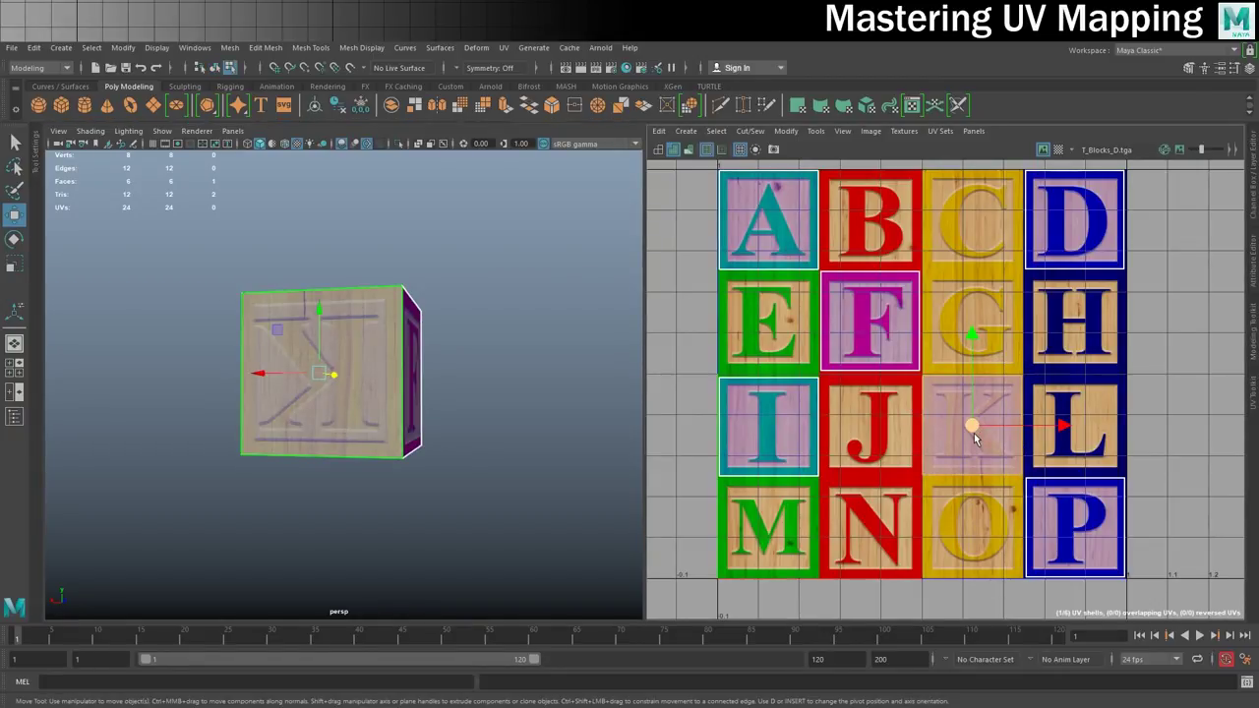
key(r)
key(e)
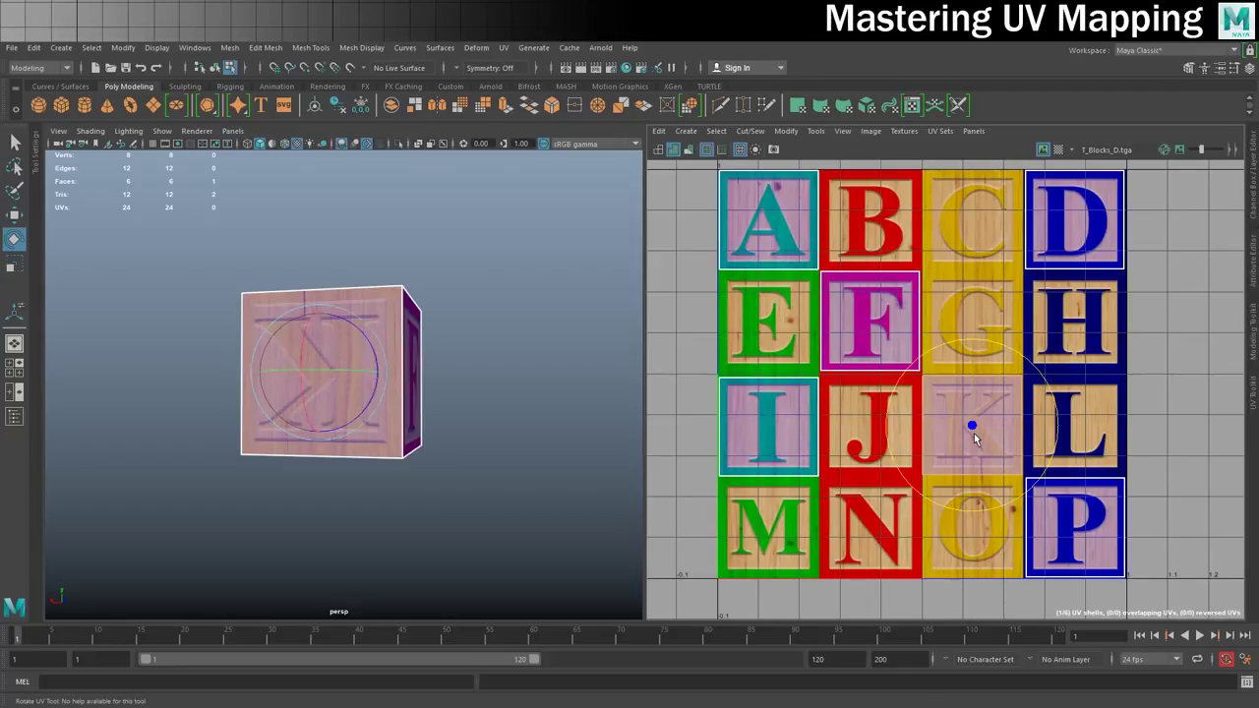
mouse_move(1007, 362)
mouse_down()
mouse_move(910, 482)
mouse_move(902, 471)
mouse_up()
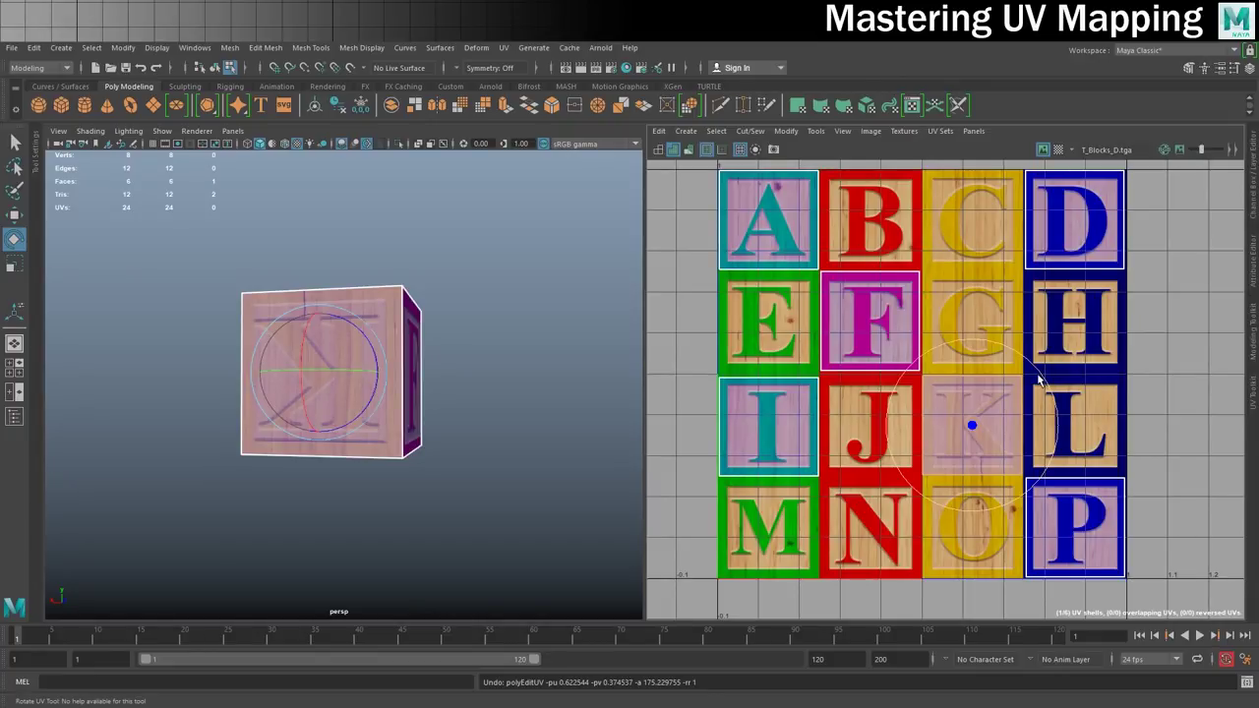
mouse_move(1043, 379)
mouse_down()
mouse_move(932, 363)
mouse_move(899, 476)
mouse_up()
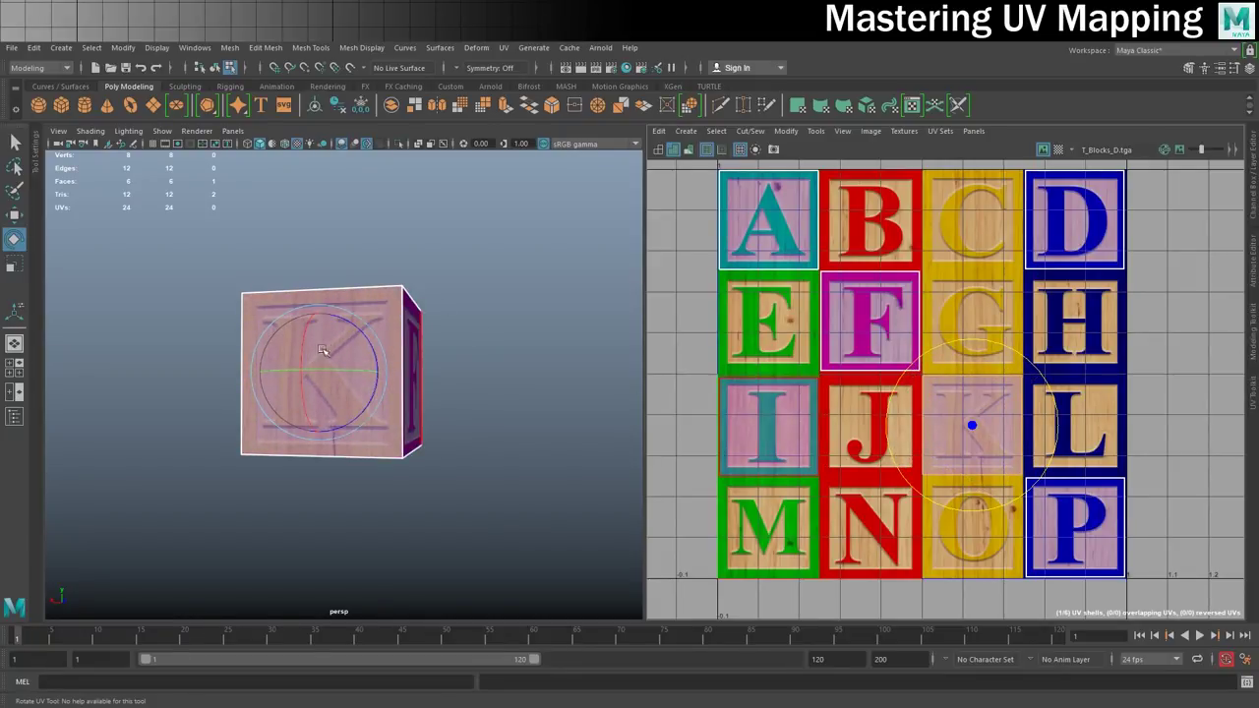
- Return to Object Mode, deselect the cube and orbit to view its faces
right_drag(430, 325, 450, 285)
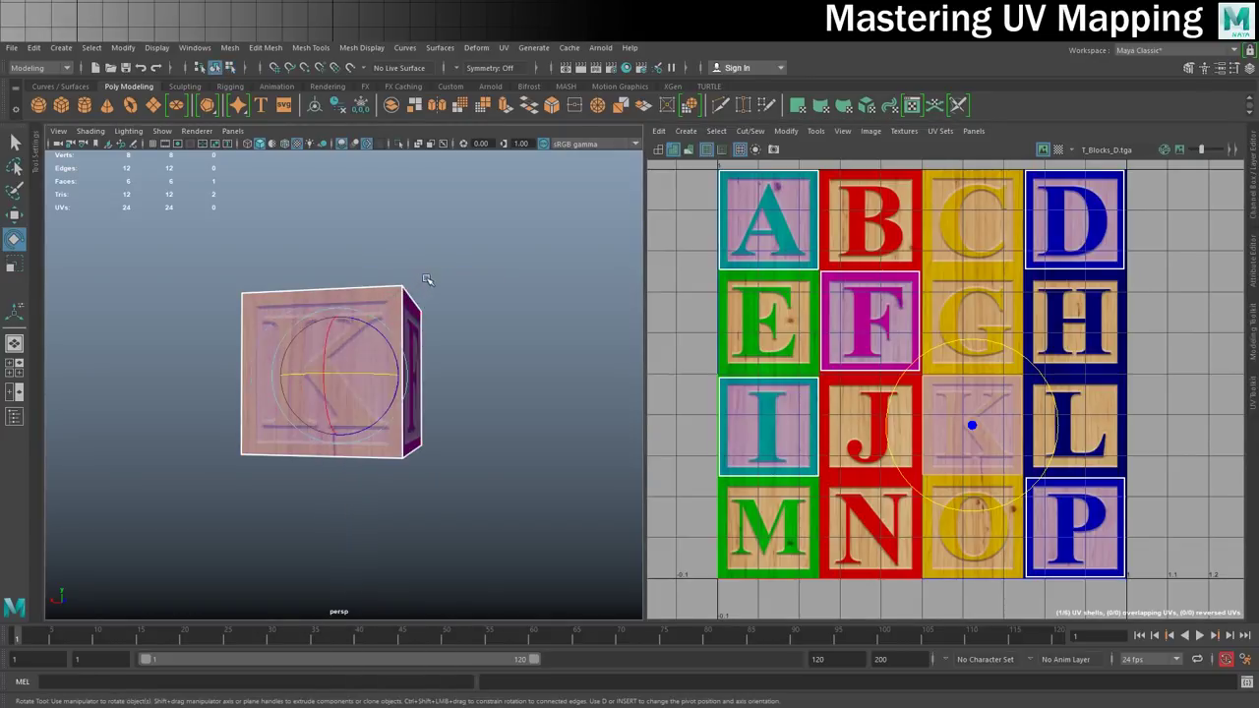
click(513, 293)
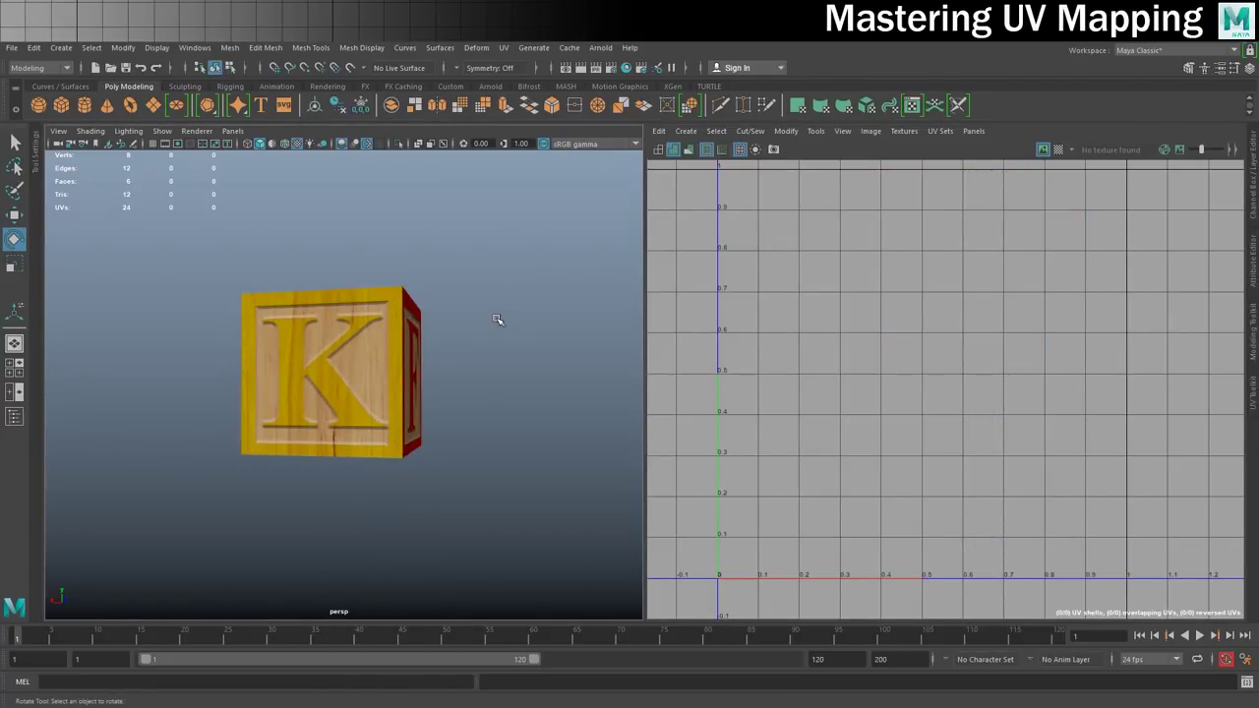
mouse_move(496, 320)
alt+mouse_down()
mouse_move(234, 354)
mouse_move(455, 347)
mouse_move(159, 323)
mouse_move(497, 397)
mouse_move(556, 394)
mouse_move(497, 347)
mouse_move(593, 408)
mouse_move(393, 373)
mouse_move(174, 373)
mouse_move(337, 381)
mouse_move(357, 318)
mouse_move(465, 381)
alt+mouse_up()
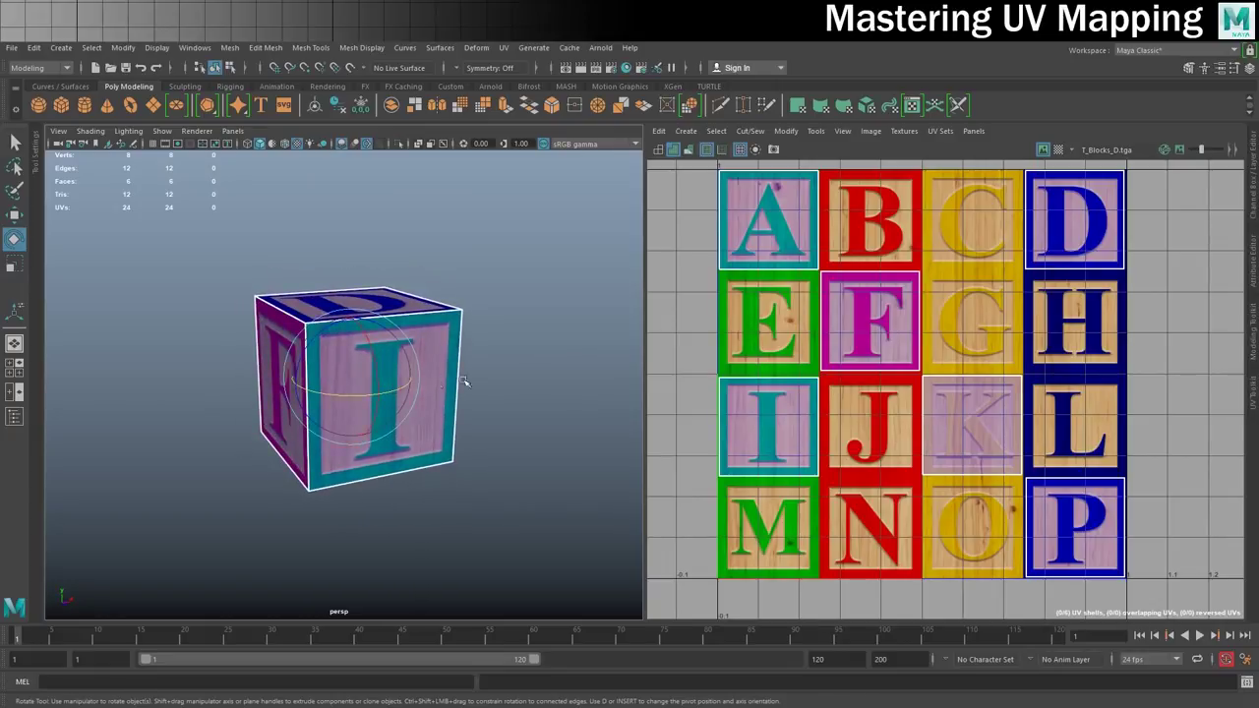
- Move the UV shell from the I tile onto the C tile
right_drag(771, 417, 759, 419)
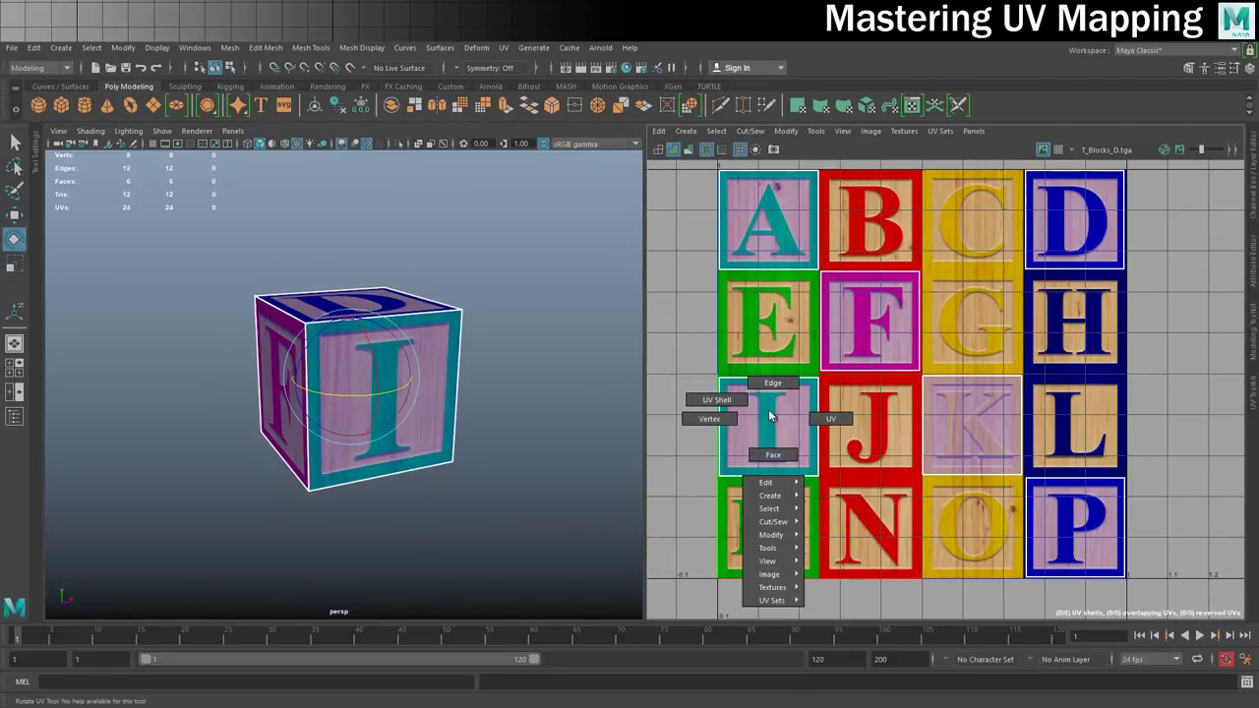
click(759, 419)
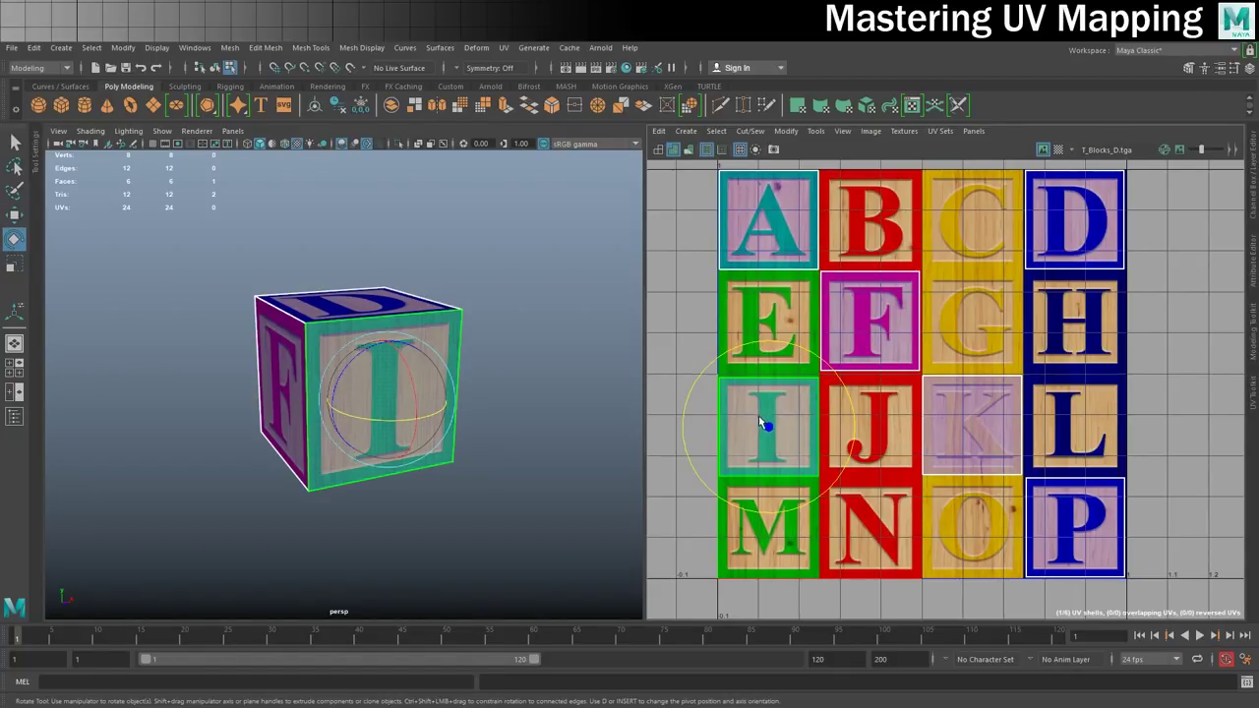
key(w)
mouse_move(769, 427)
mouse_down()
mouse_move(919, 339)
mouse_move(973, 220)
mouse_up()
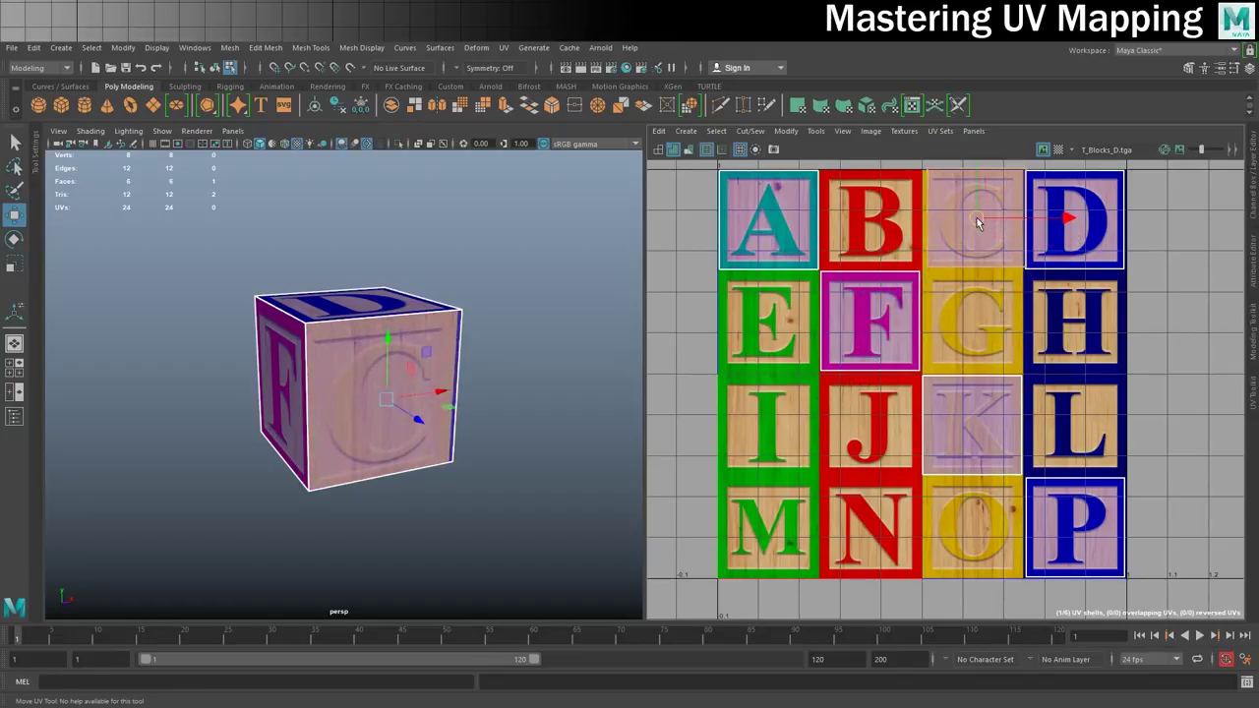
- Frame the shell, switch back to Object Mode and zoom the perspective view
key(f)
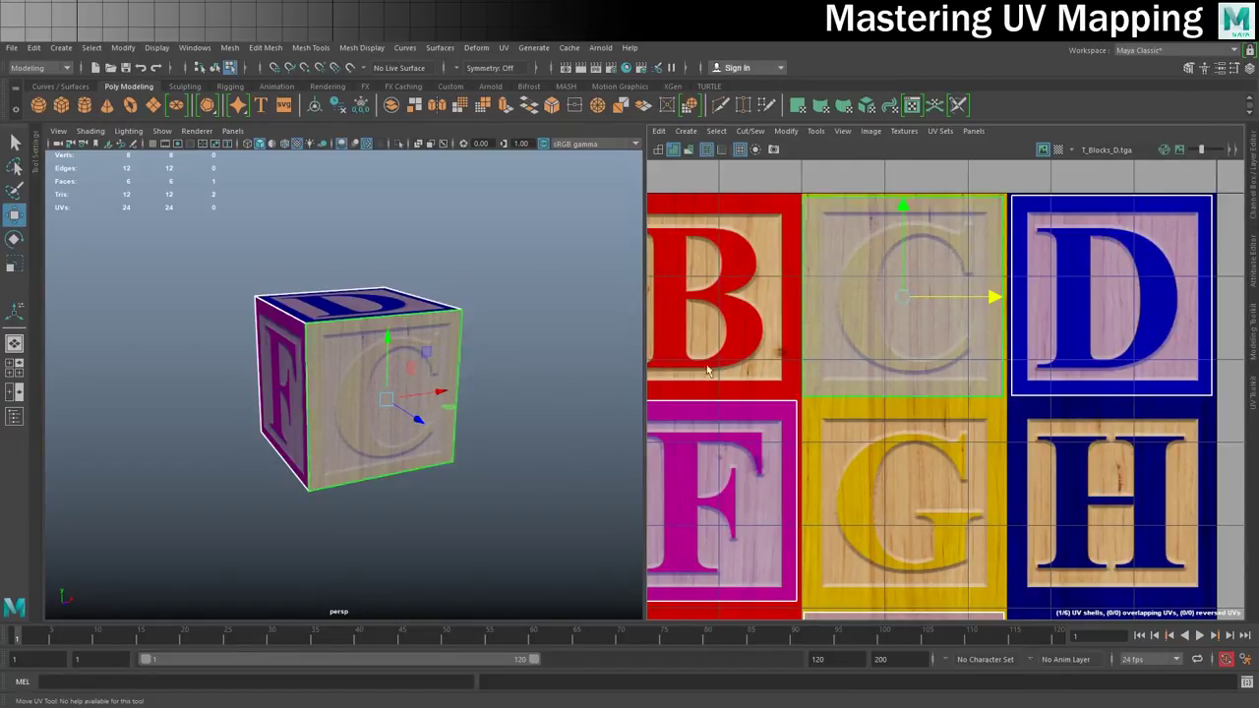
right_drag(329, 339, 361, 327)
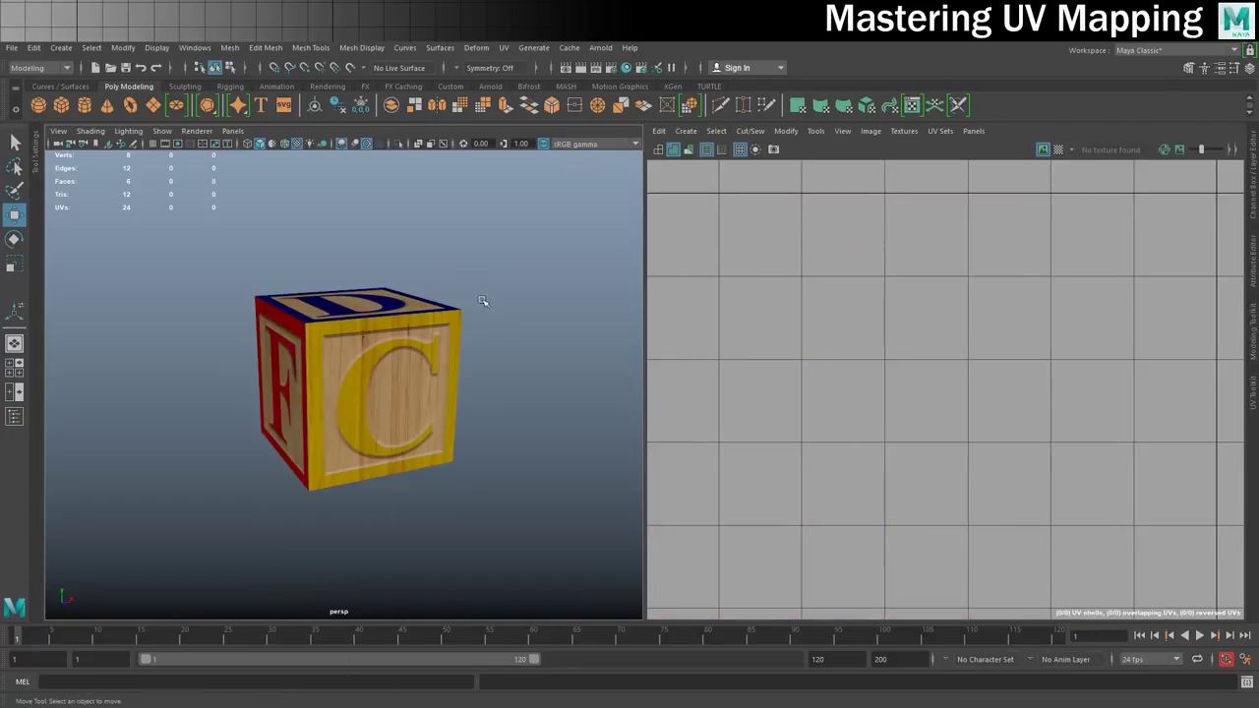
scroll(492, 321, down, 5)
scroll(345, 425, up, 1)
scroll(361, 427, up, 1)
scroll(360, 428, up, 3)
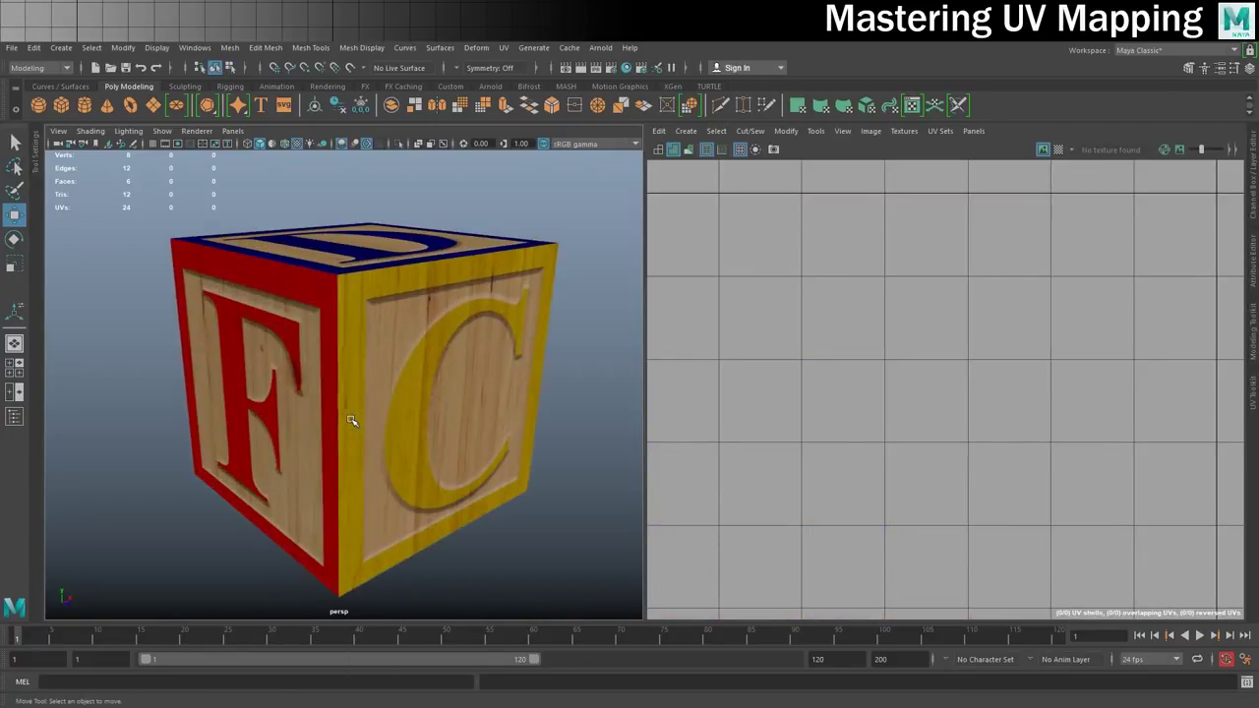
scroll(349, 416, down, 1)
scroll(368, 416, down, 1)
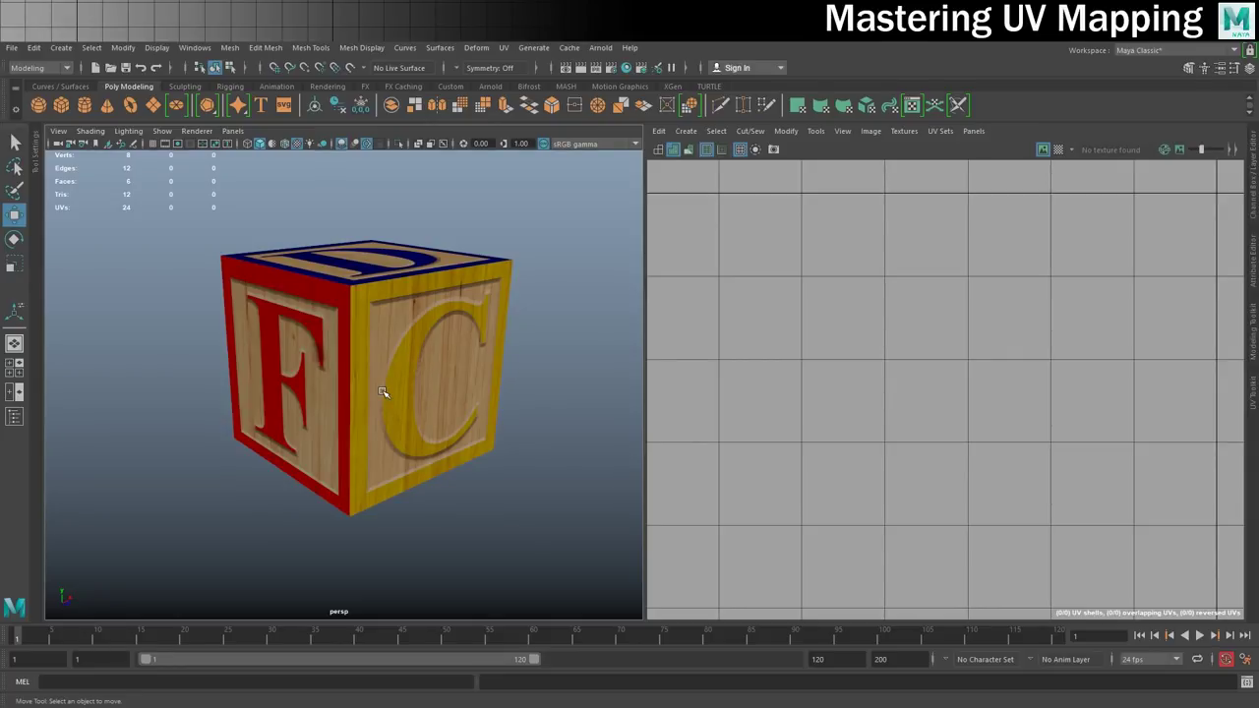
scroll(383, 392, down, 2)
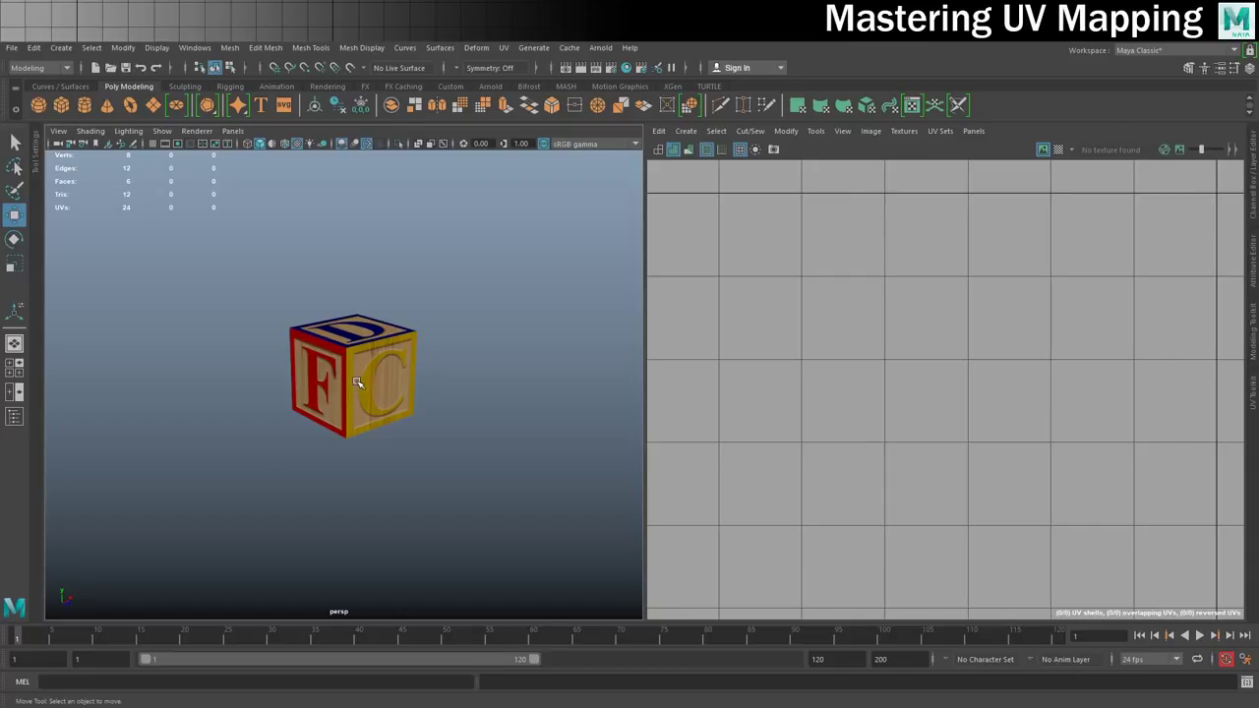
- Duplicate the letter block and move the copy to the right of the original
click(357, 383)
key(ctrl+d)
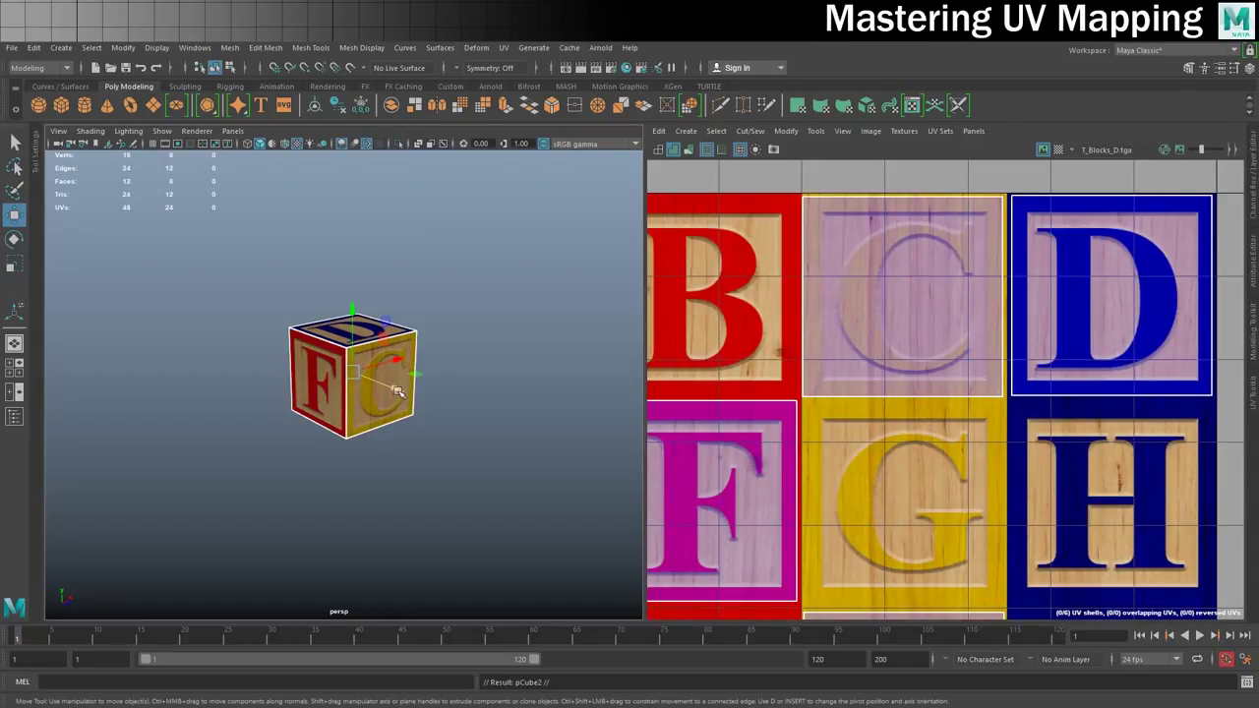
drag(397, 391, 488, 433)
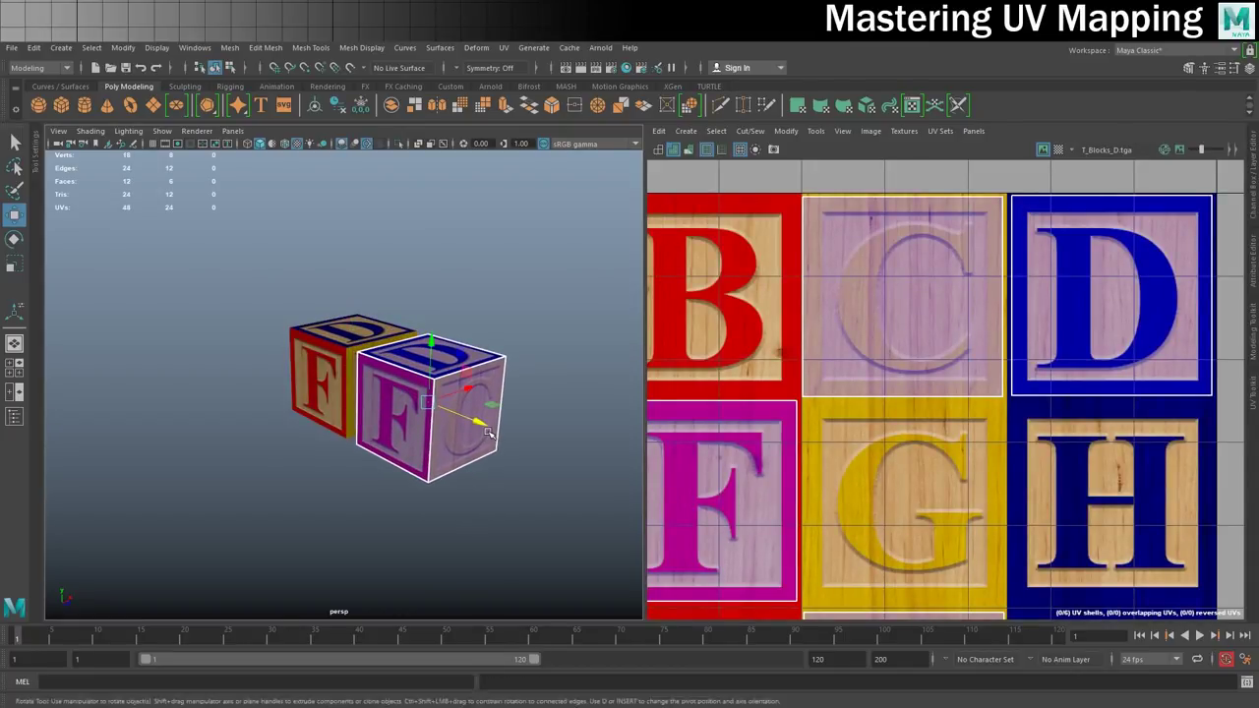
- Turn the copy about its vertical axis so both blocks show F, then select it
key(e)
mouse_move(487, 433)
mouse_down()
mouse_move(494, 422)
mouse_move(459, 394)
mouse_move(404, 394)
mouse_up()
key(w)
click(520, 317)
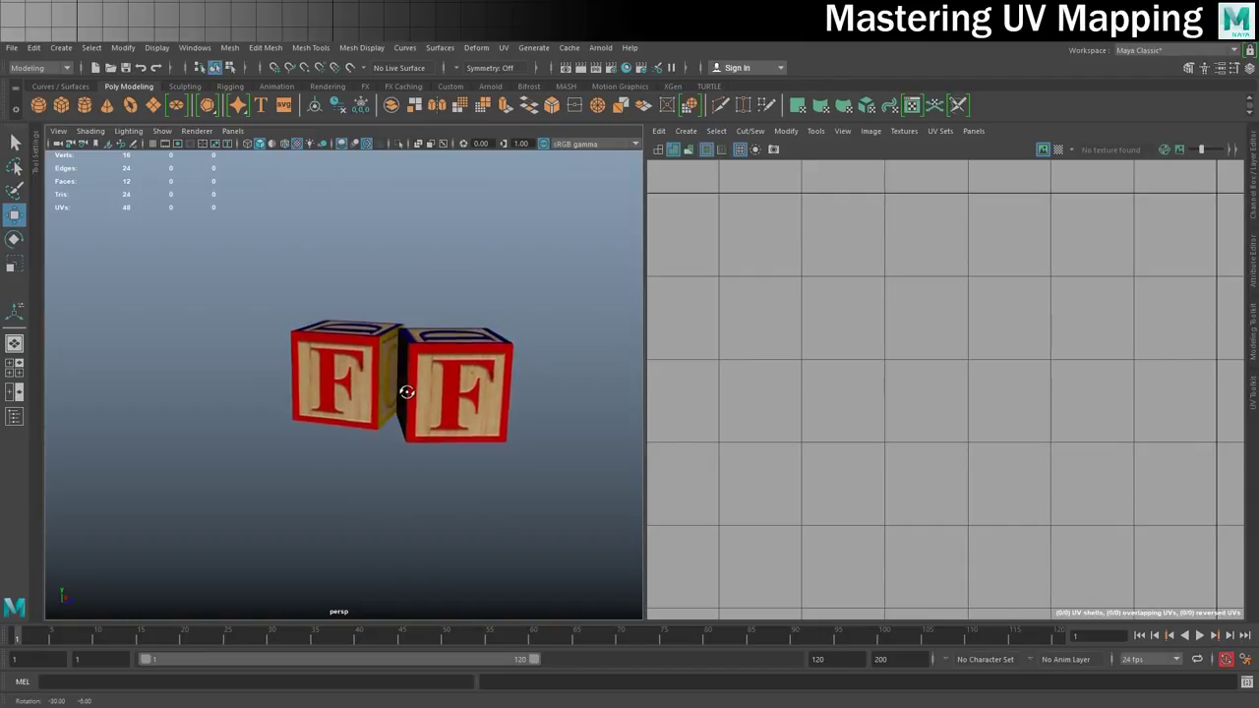
alt+drag(481, 383, 396, 323)
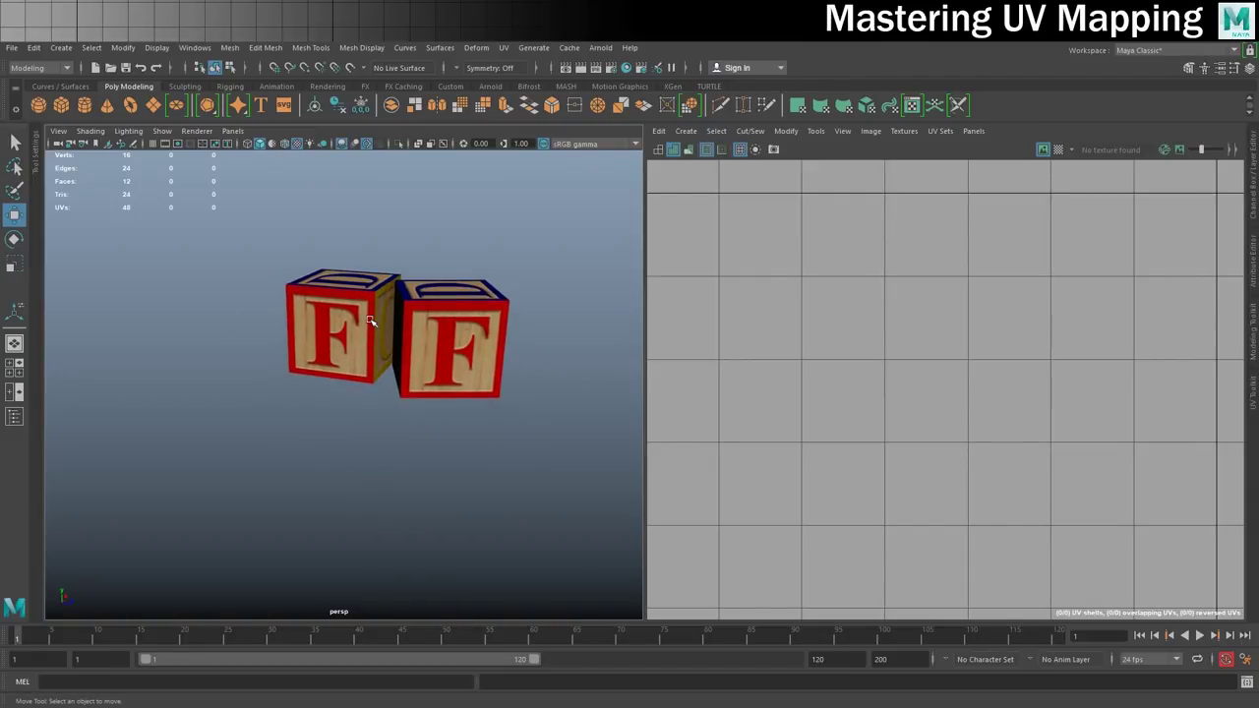
click(468, 329)
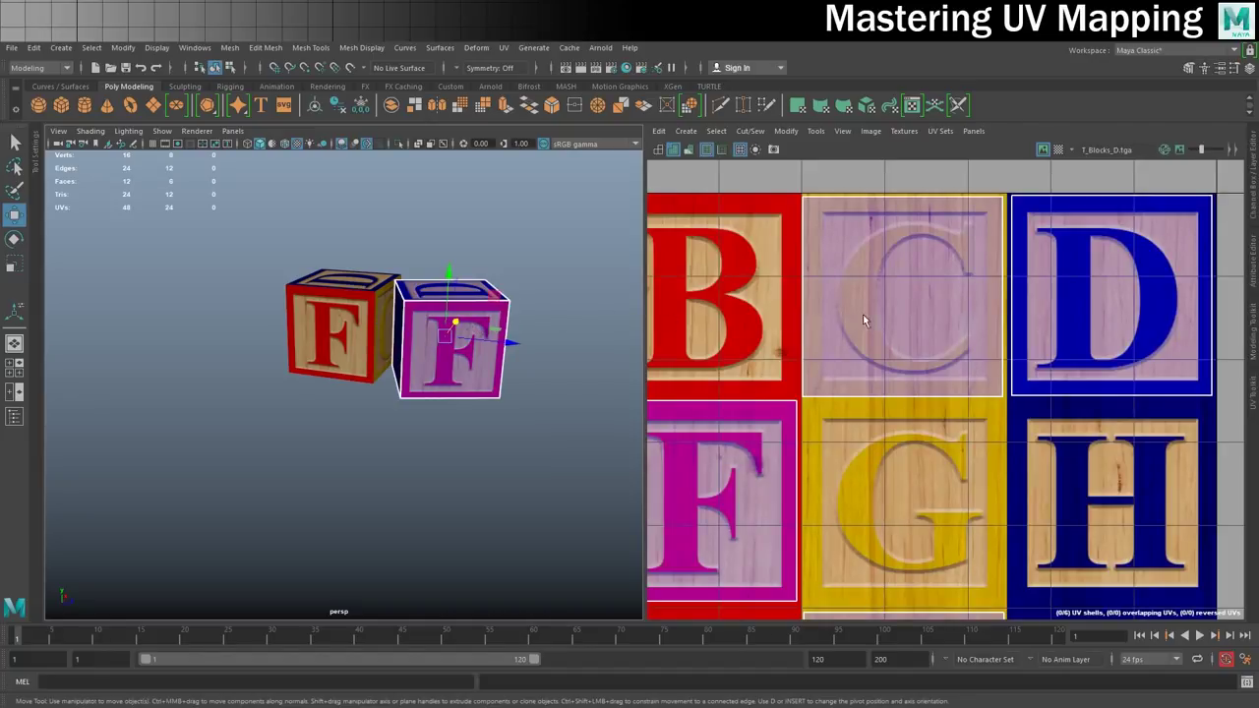
- Switch to UV shell selection and move the F shell down onto the J tile
scroll(863, 313, down, 4)
alt+middle_drag(796, 313, 912, 250)
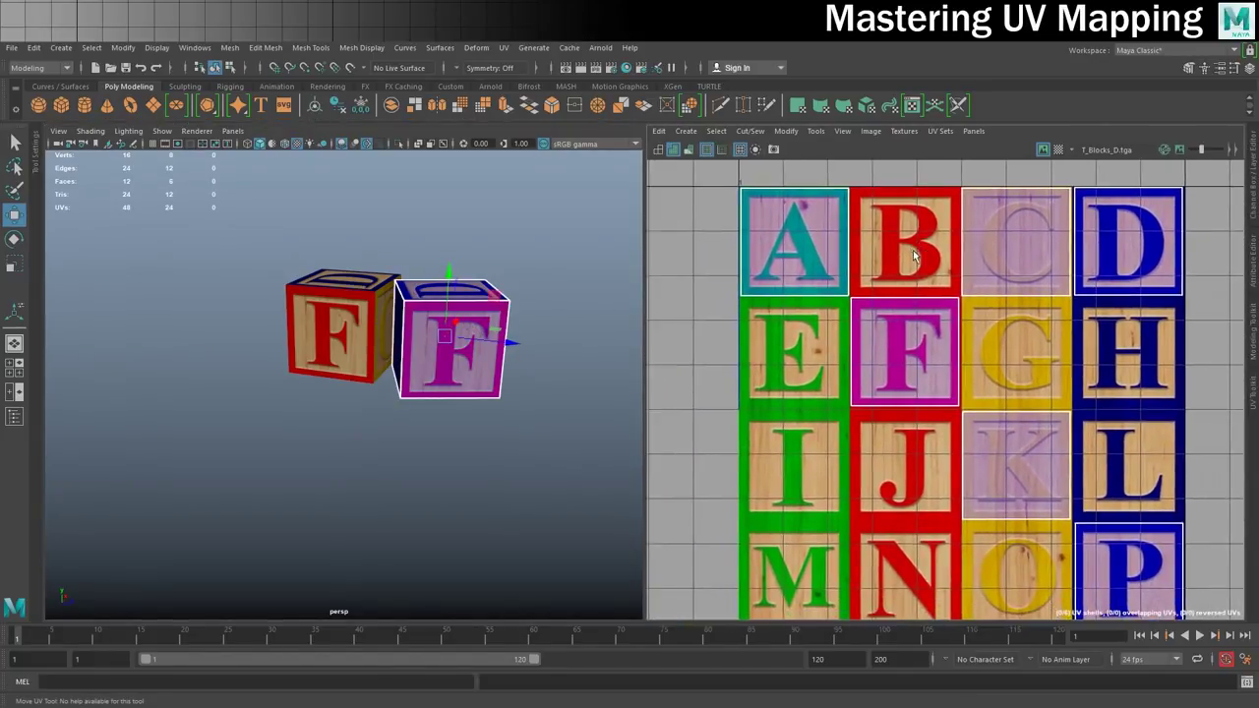
scroll(912, 250, down, 2)
right_click(944, 252)
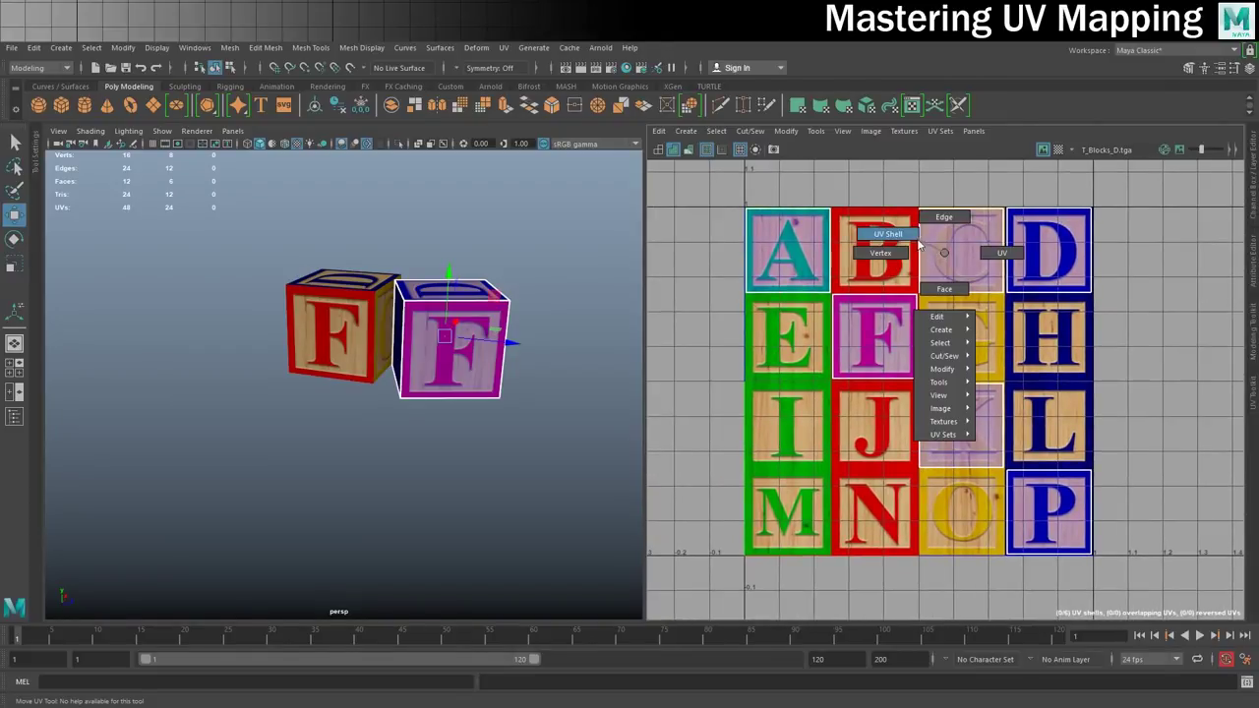
drag(713, 190, 1157, 597)
scroll(1062, 420, up, 1)
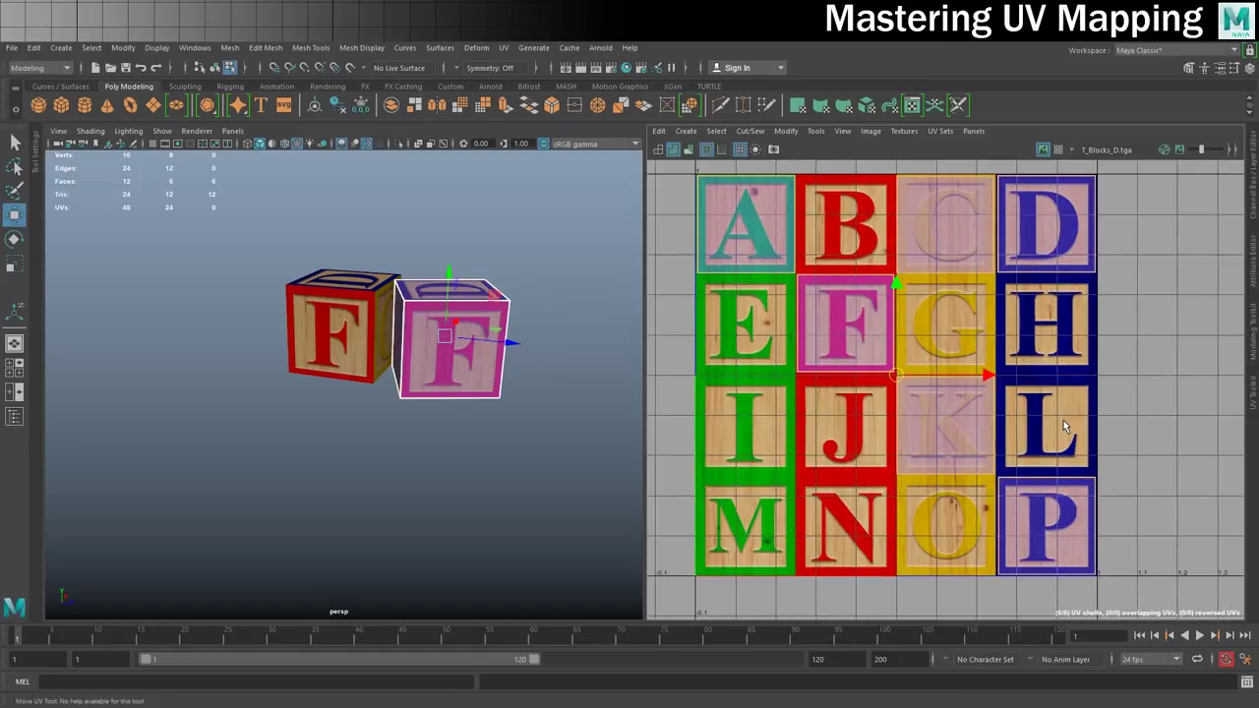
alt+middle_drag(1058, 378, 1022, 376)
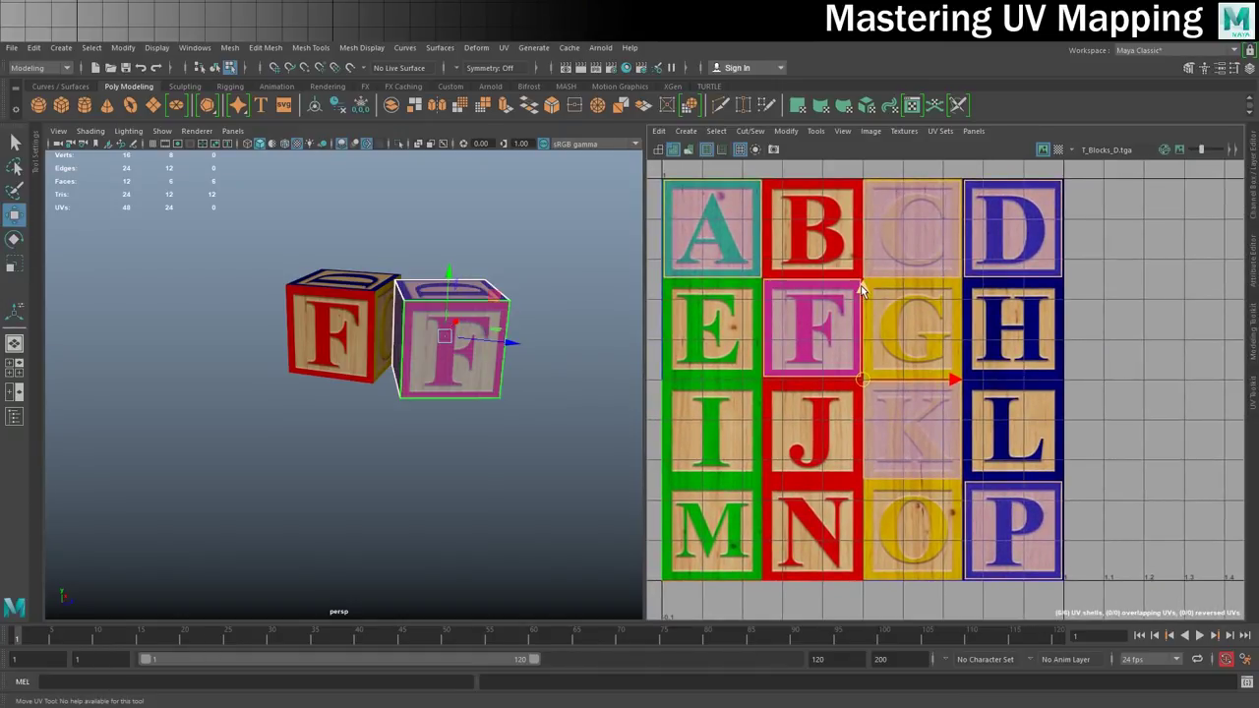
drag(861, 290, 859, 390)
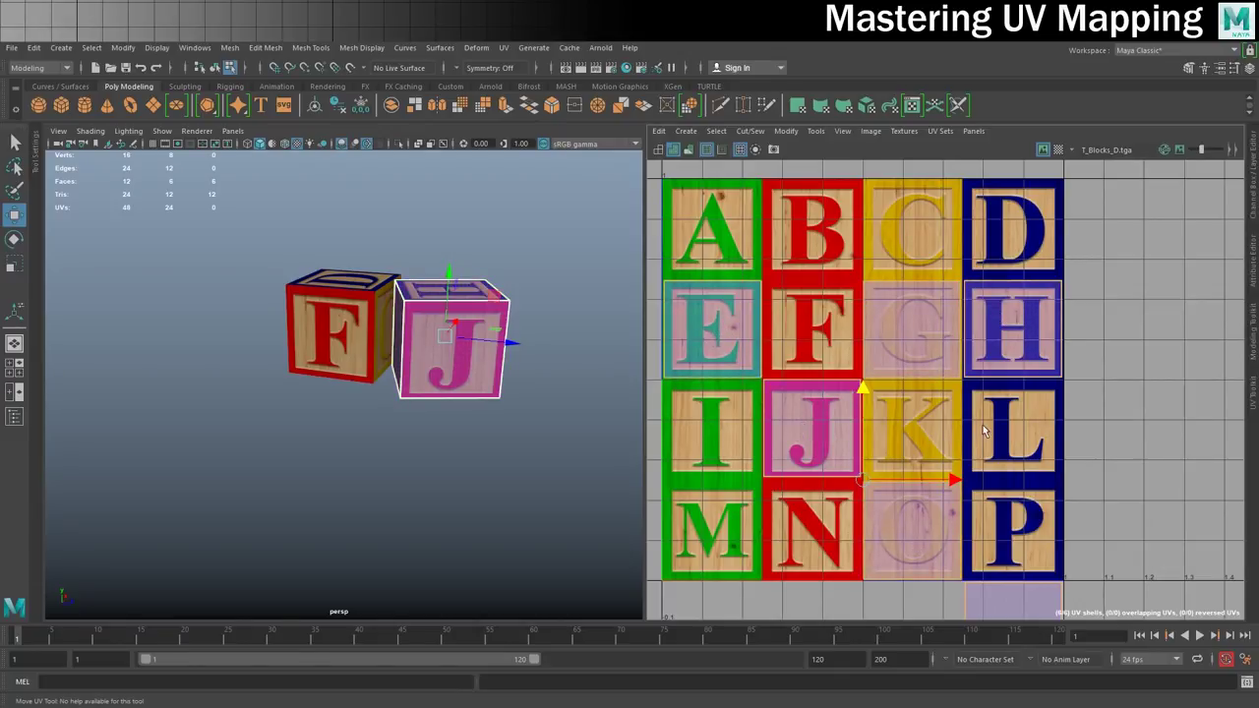
- Select the stray UV shell below the P tile and find its face in the viewport
alt+middle_drag(984, 429, 970, 304)
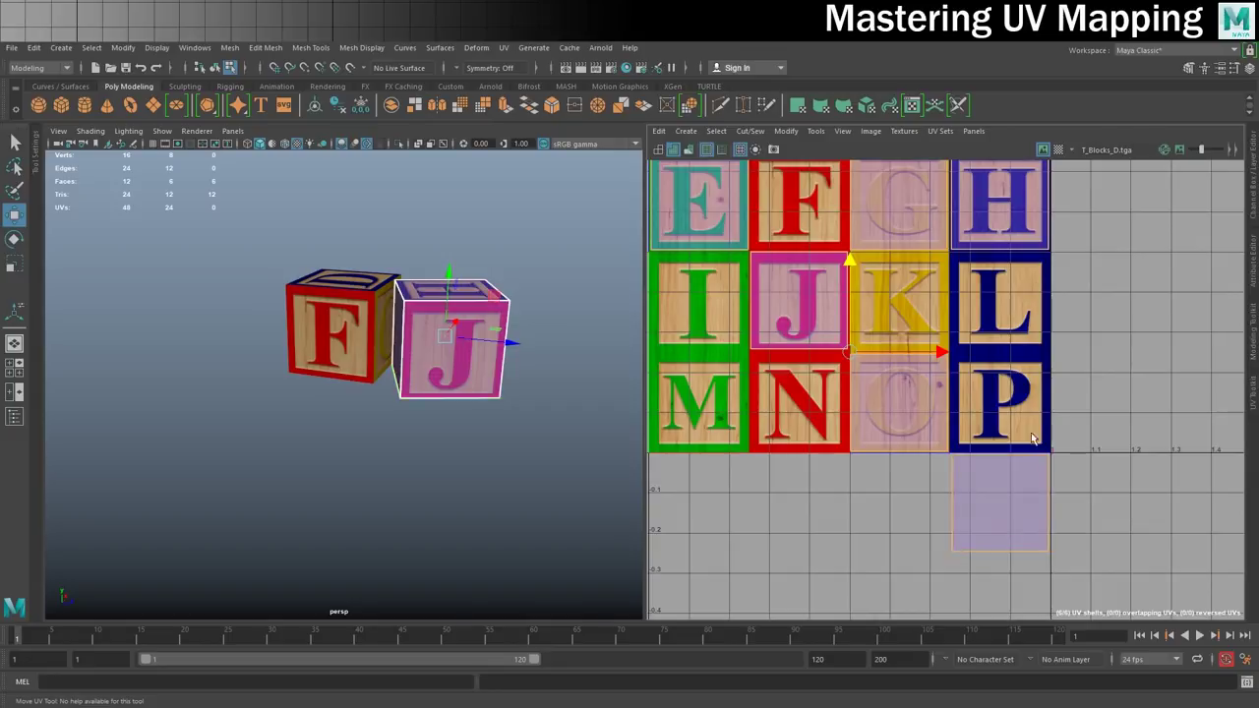
mouse_move(1057, 319)
alt+middle_down()
mouse_move(1054, 395)
mouse_move(1037, 373)
alt+middle_up()
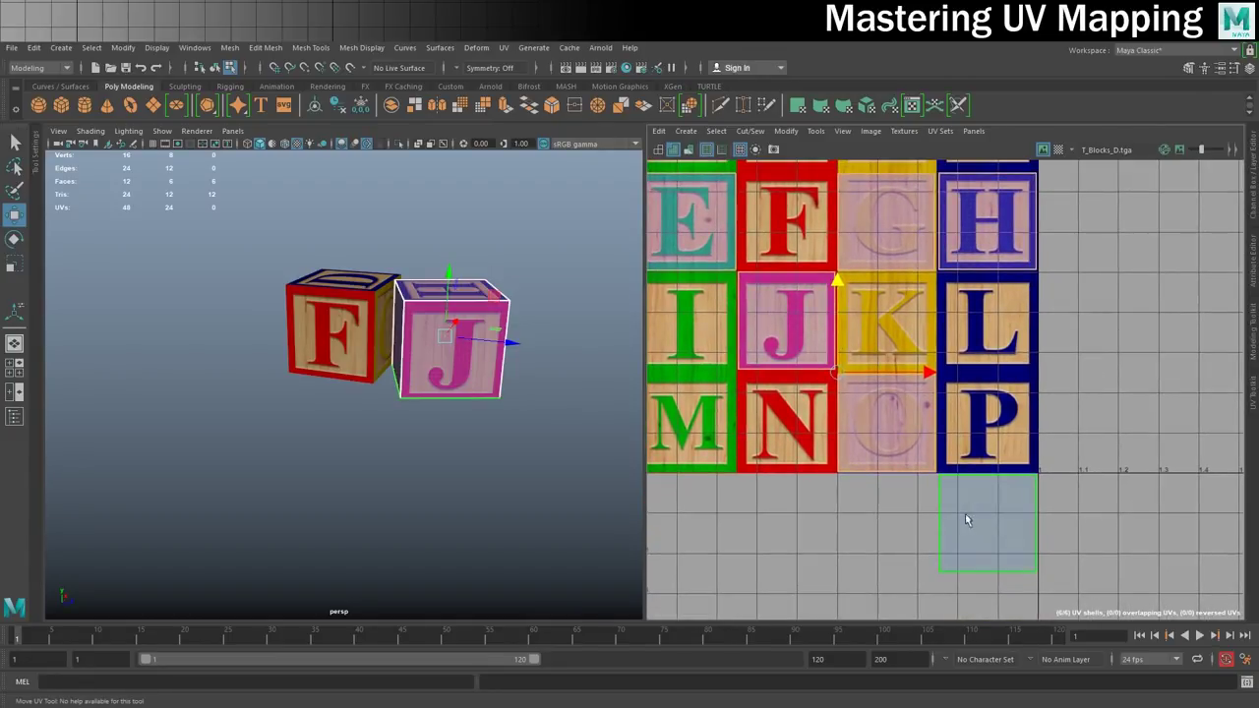
click(1000, 510)
mouse_move(524, 432)
alt+mouse_down()
mouse_move(319, 411)
mouse_move(286, 277)
alt+mouse_up()
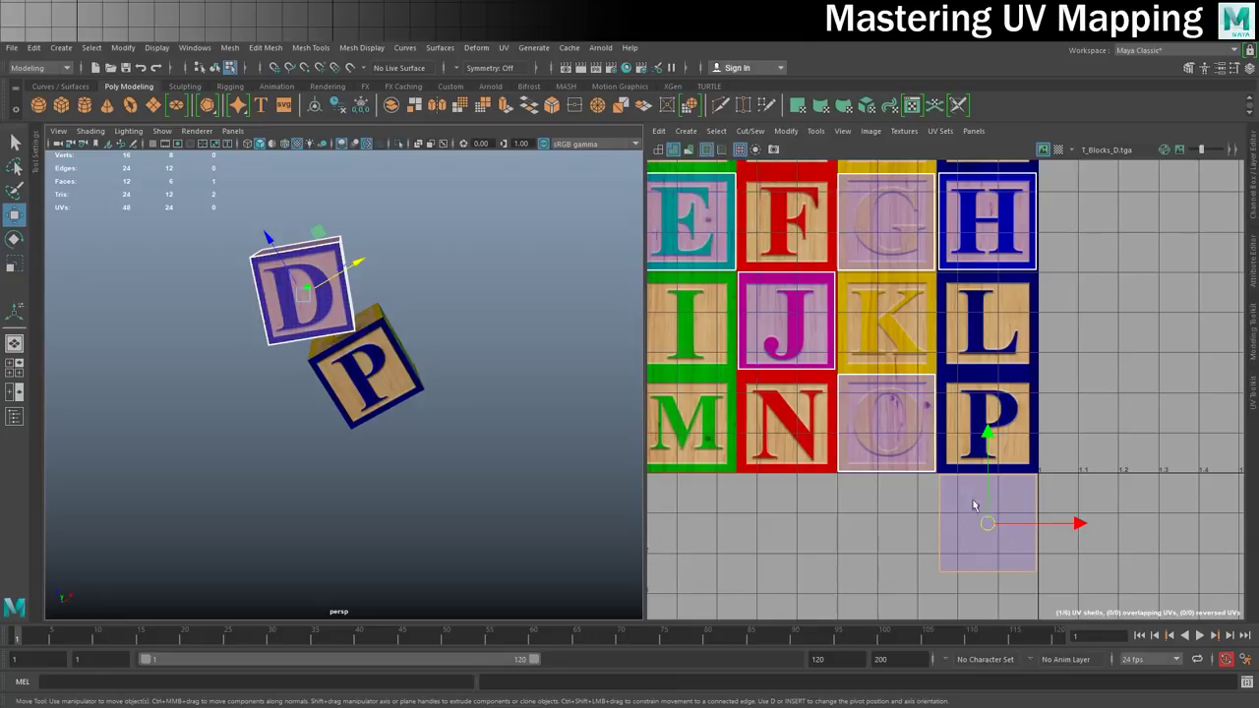
alt+middle_drag(983, 164, 987, 276)
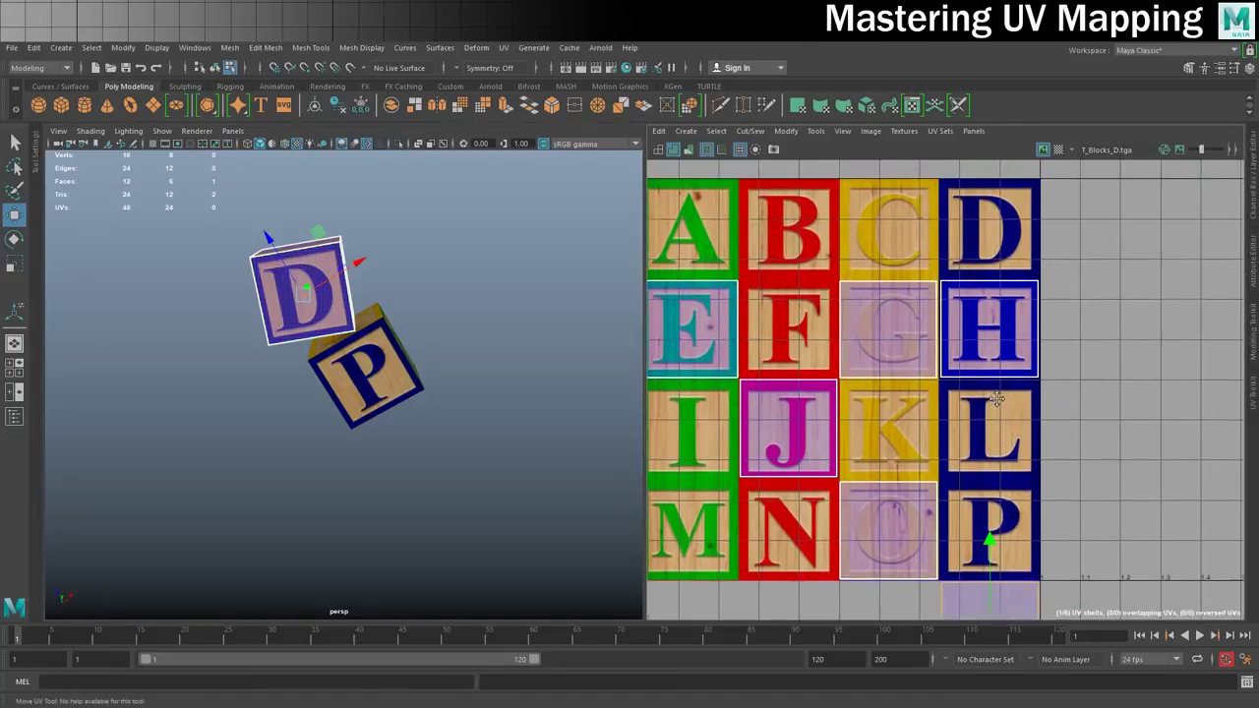
- Select the D face's UV shell below the P tile using UV shell selection (Ctrl+F12)
scroll(1096, 422, down, 2)
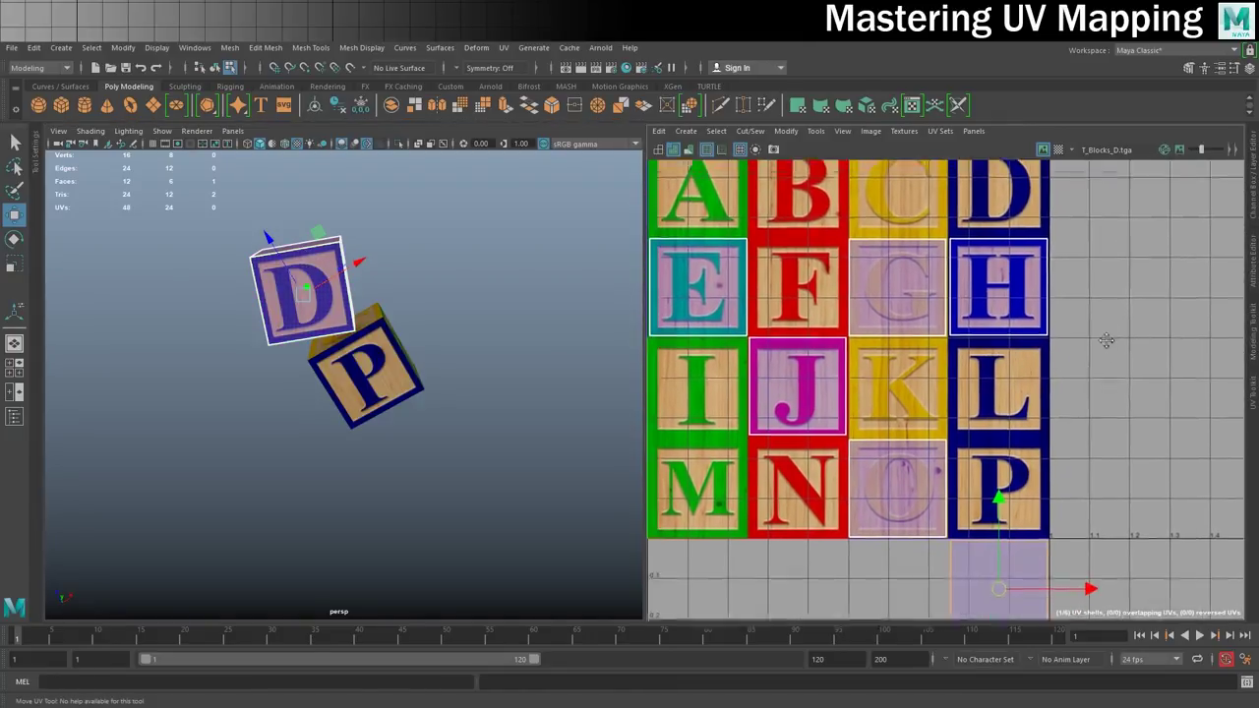
scroll(954, 531, down, 1)
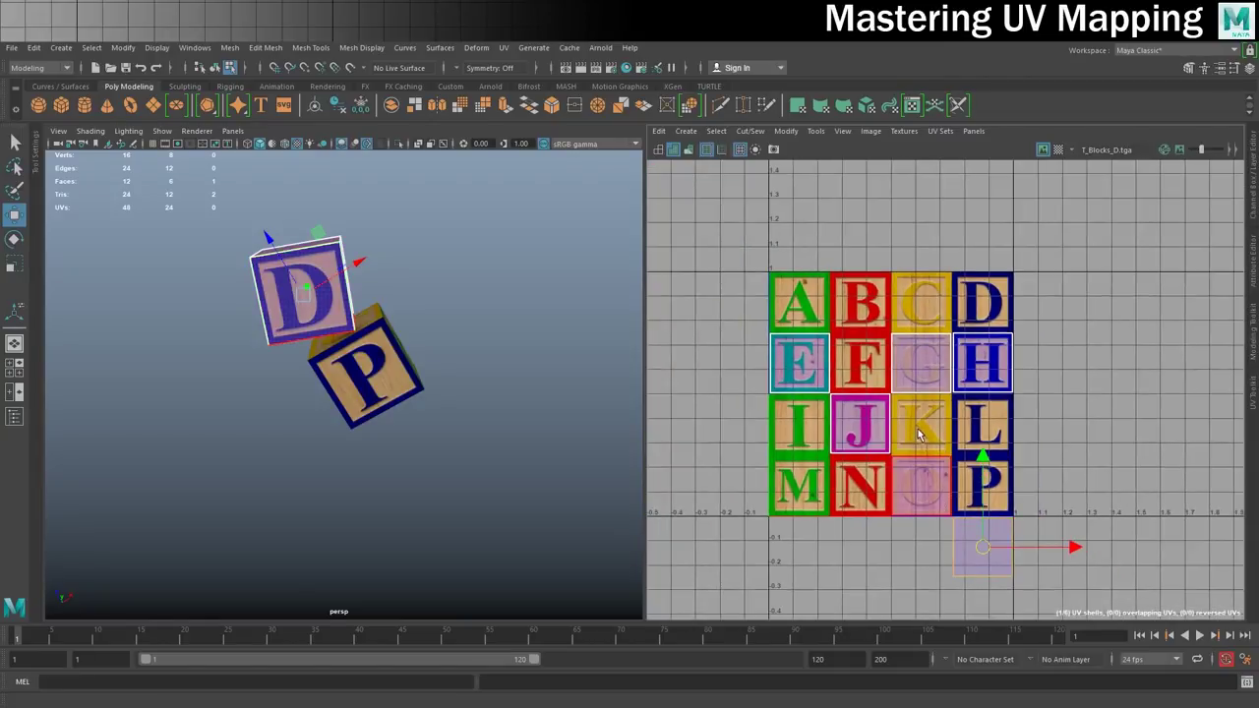
scroll(1075, 167, up, 2)
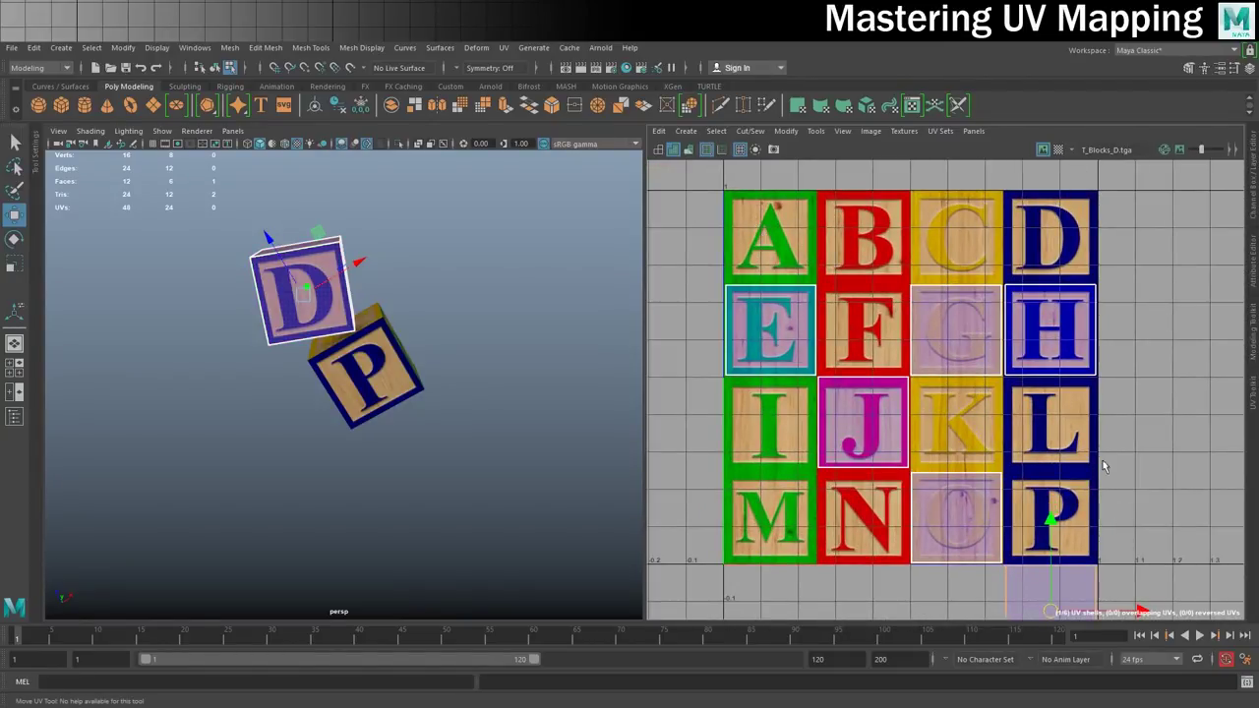
scroll(1170, 357, down, 1)
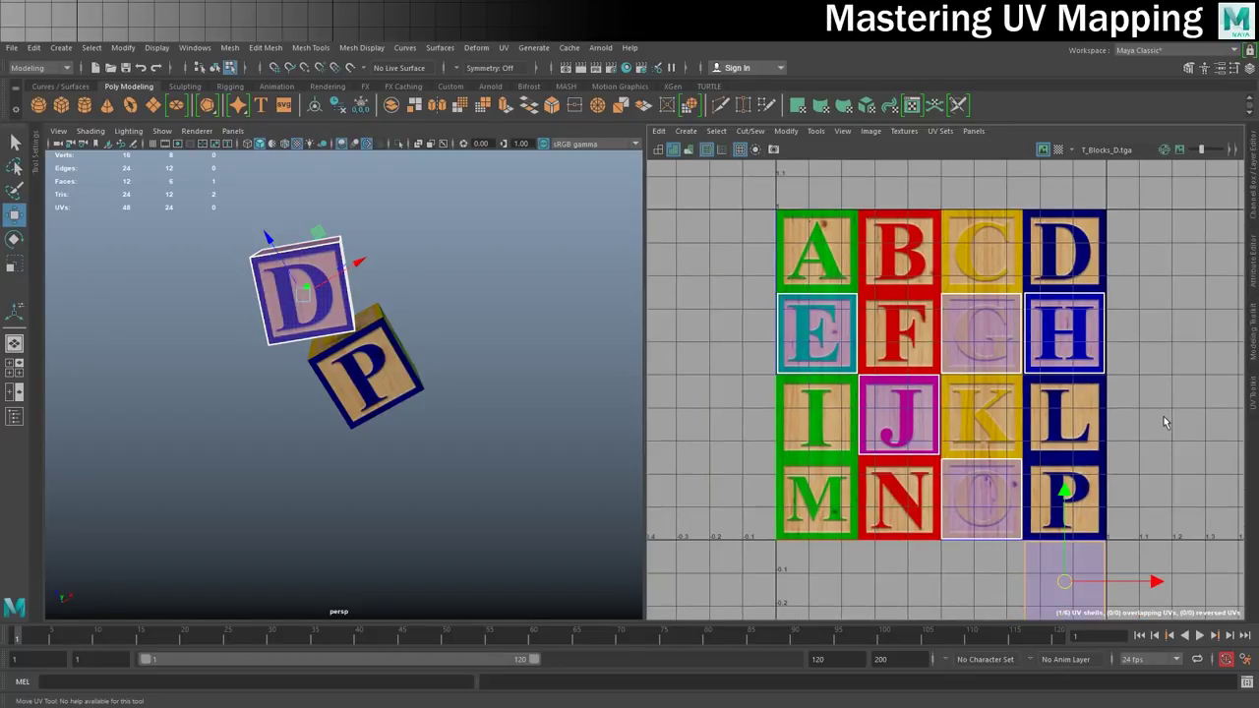
alt+middle_drag(1163, 416, 1133, 361)
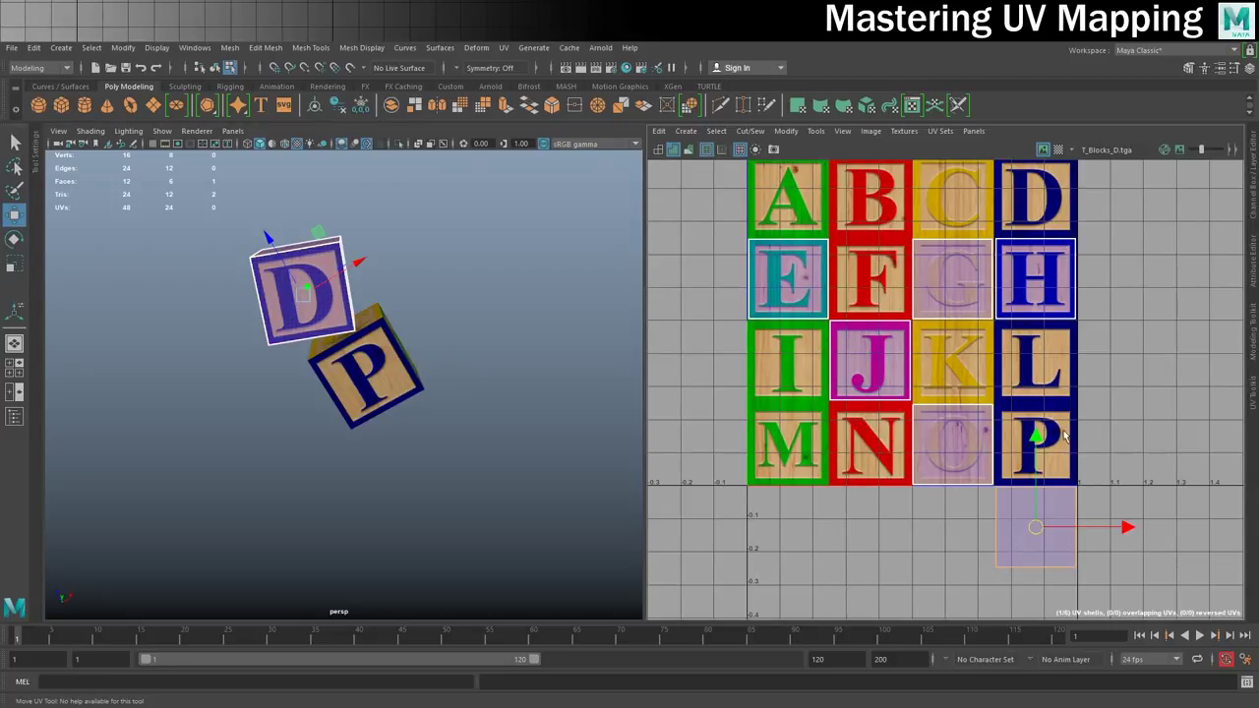
key(ctrl+F12)
click(1022, 533)
- Shift all the J cube's UV shells left so I shows, then return to Object Mode
mouse_move(435, 366)
alt+mouse_down()
mouse_move(533, 438)
mouse_move(537, 462)
alt+mouse_up()
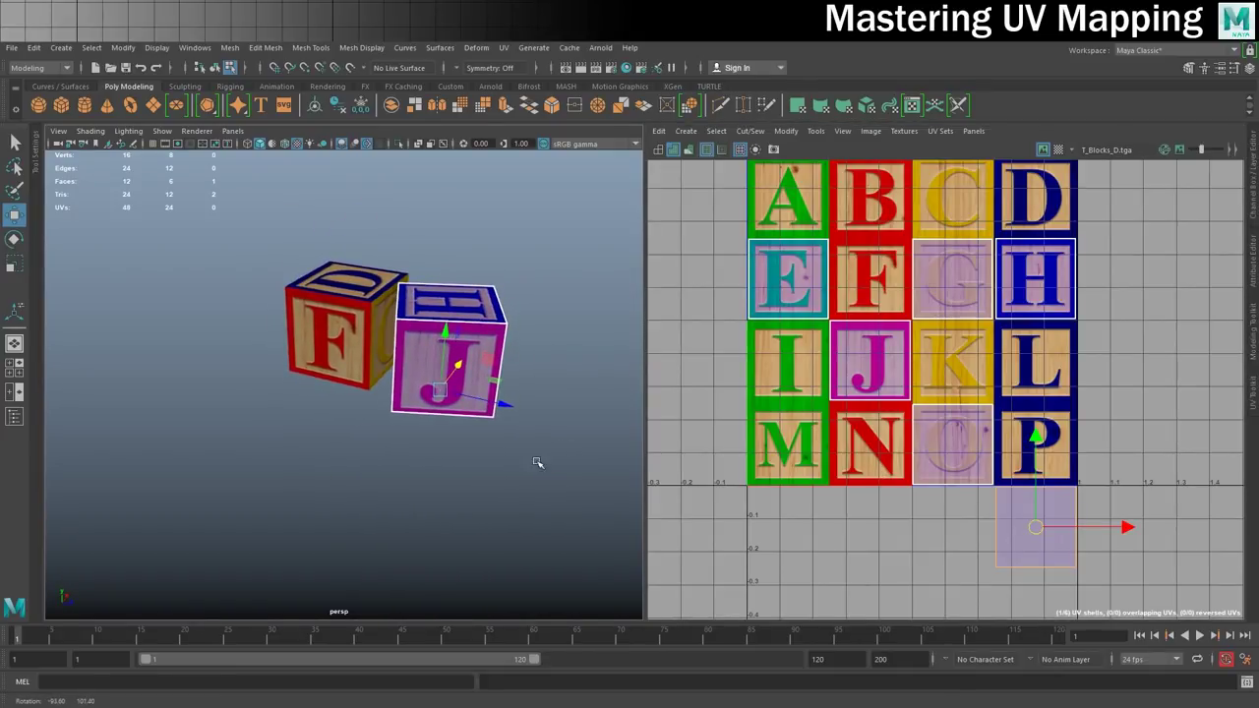
scroll(1020, 446, down, 2)
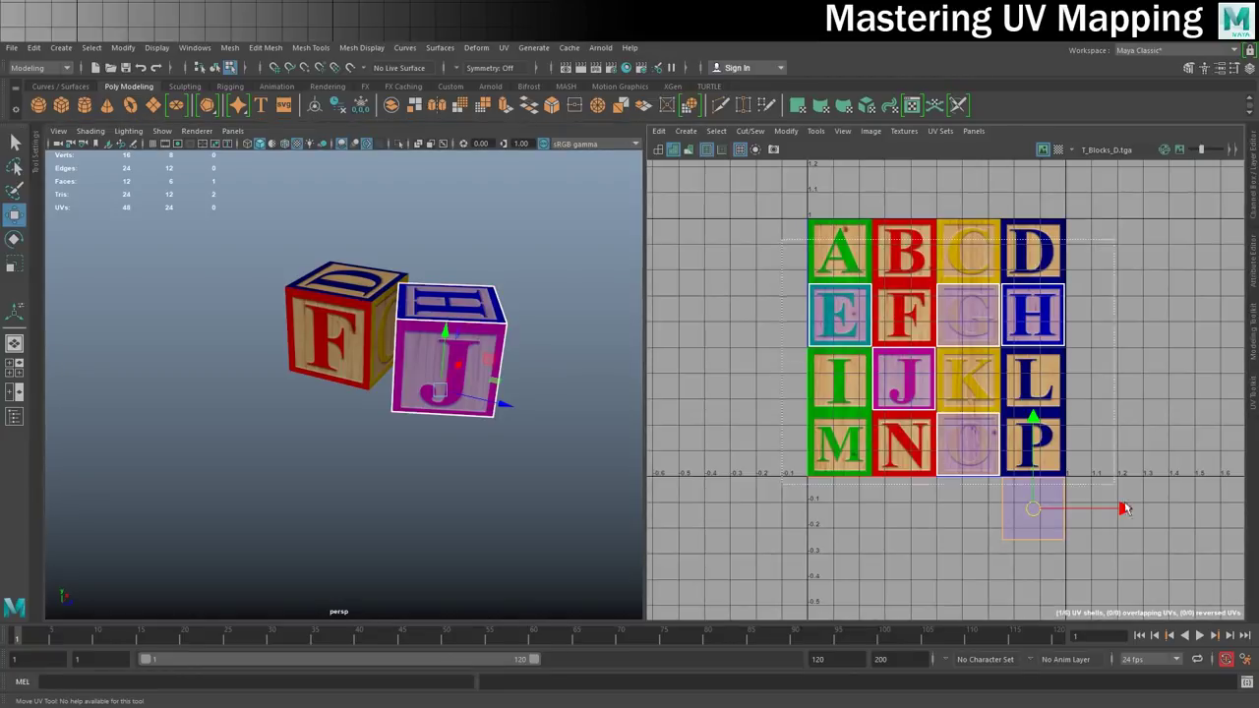
key(ctrl+a)
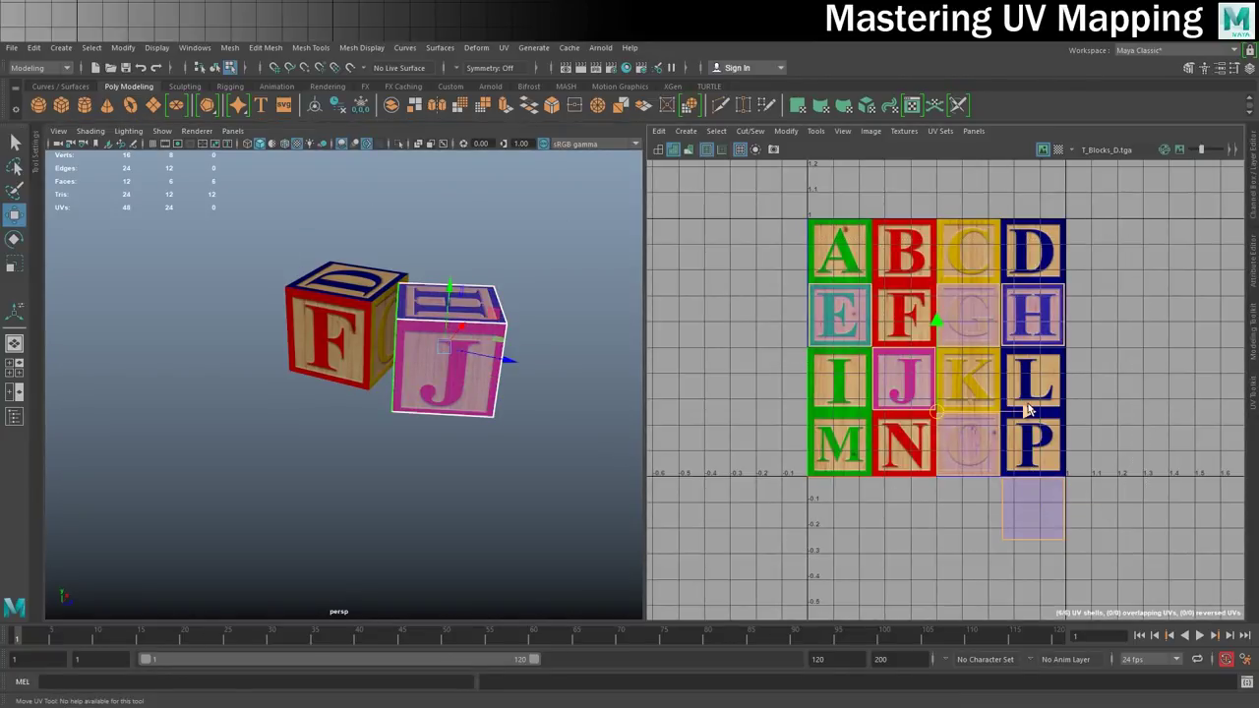
drag(1026, 413, 964, 415)
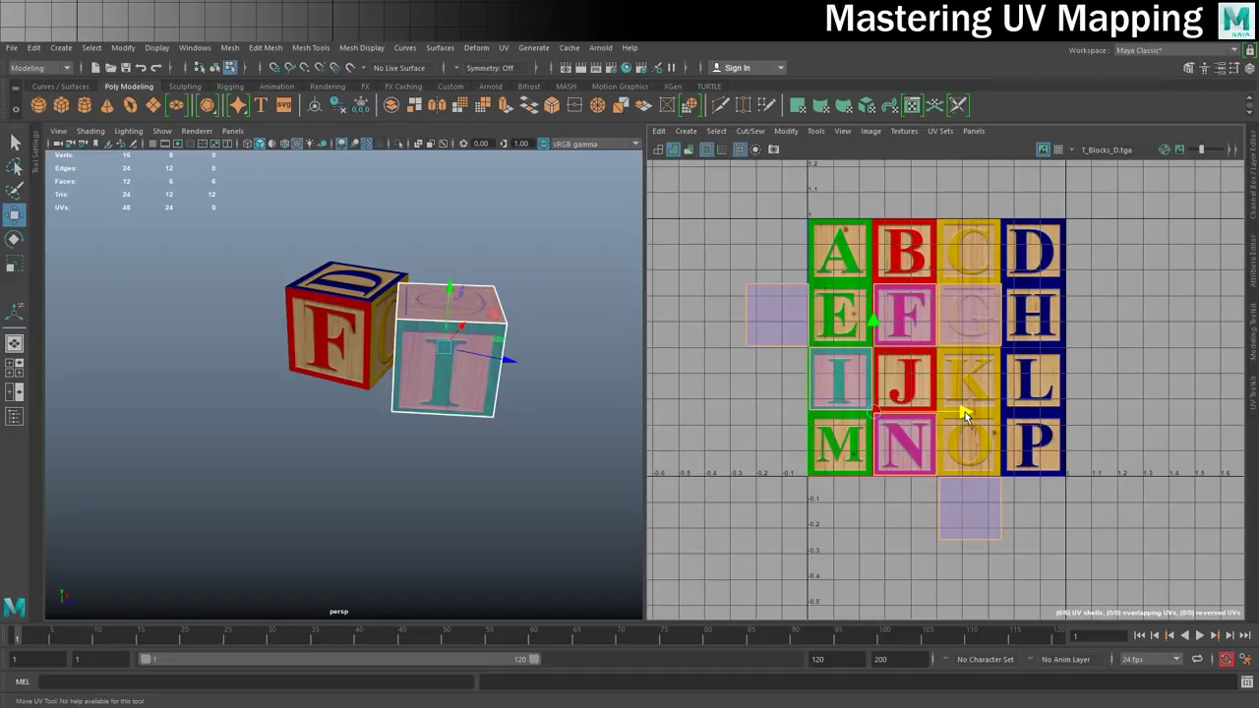
key(F8)
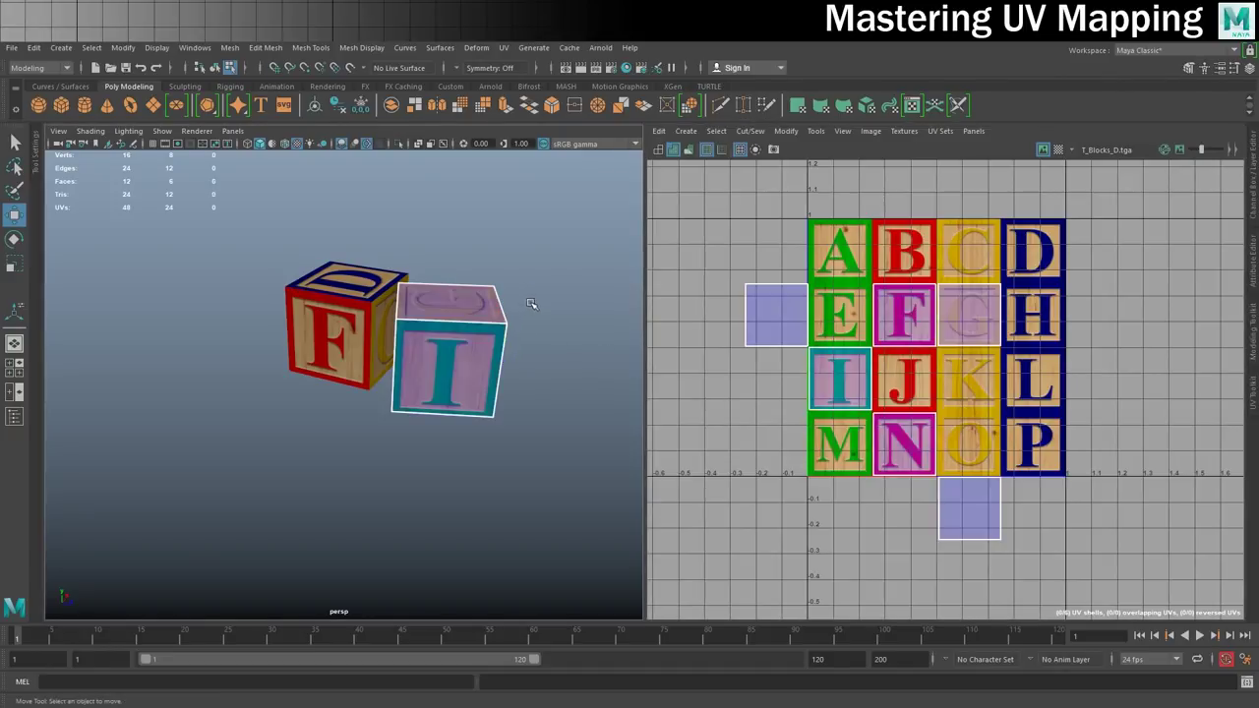
alt+drag(568, 419, 541, 408)
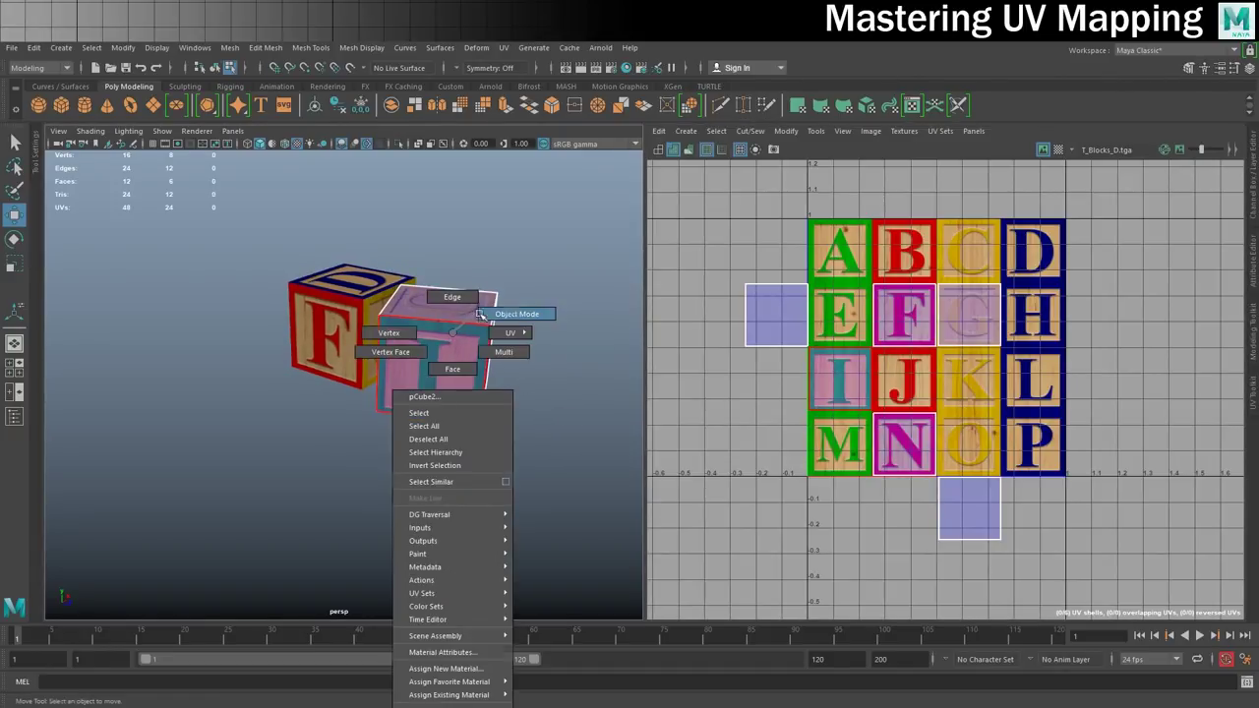
- Orbit to face the F and I cubes and select the I cube in object mode
right_drag(483, 349, 520, 309)
mouse_move(478, 442)
alt+mouse_down()
mouse_move(531, 424)
mouse_move(436, 436)
mouse_move(561, 429)
mouse_move(490, 453)
mouse_move(472, 439)
alt+mouse_up()
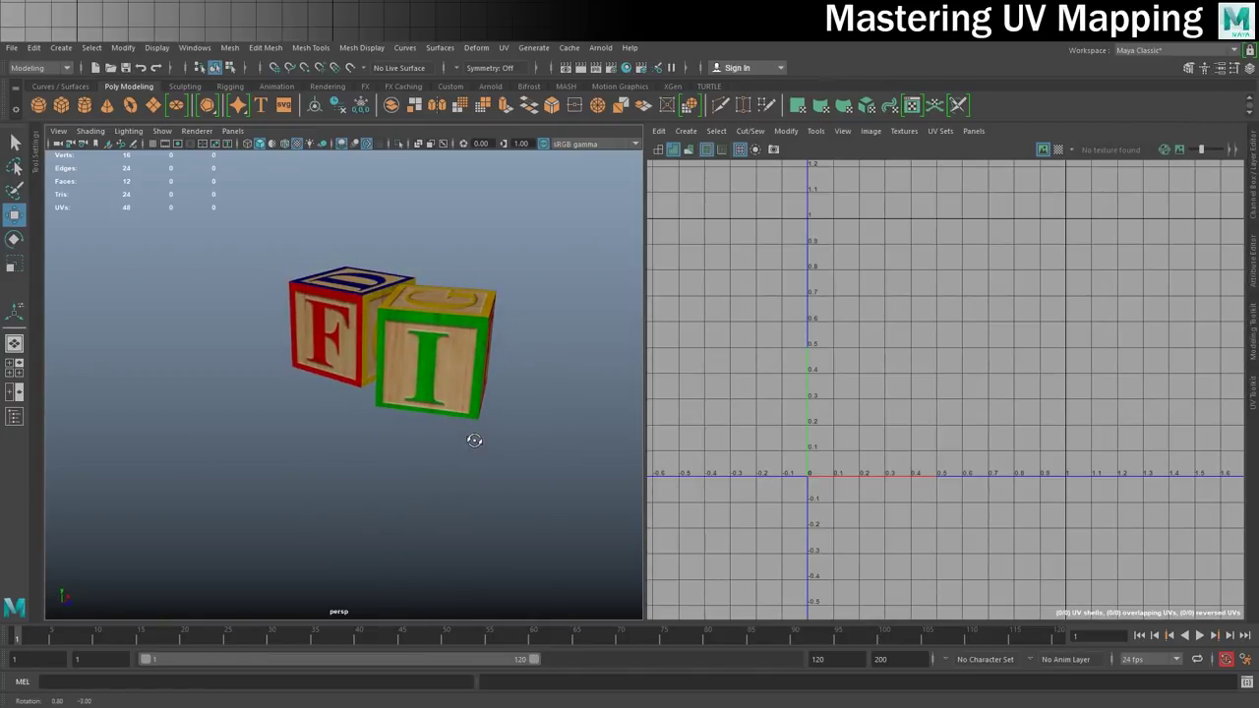
mouse_move(472, 439)
alt+middle_down()
mouse_move(506, 390)
mouse_move(472, 443)
alt+middle_up()
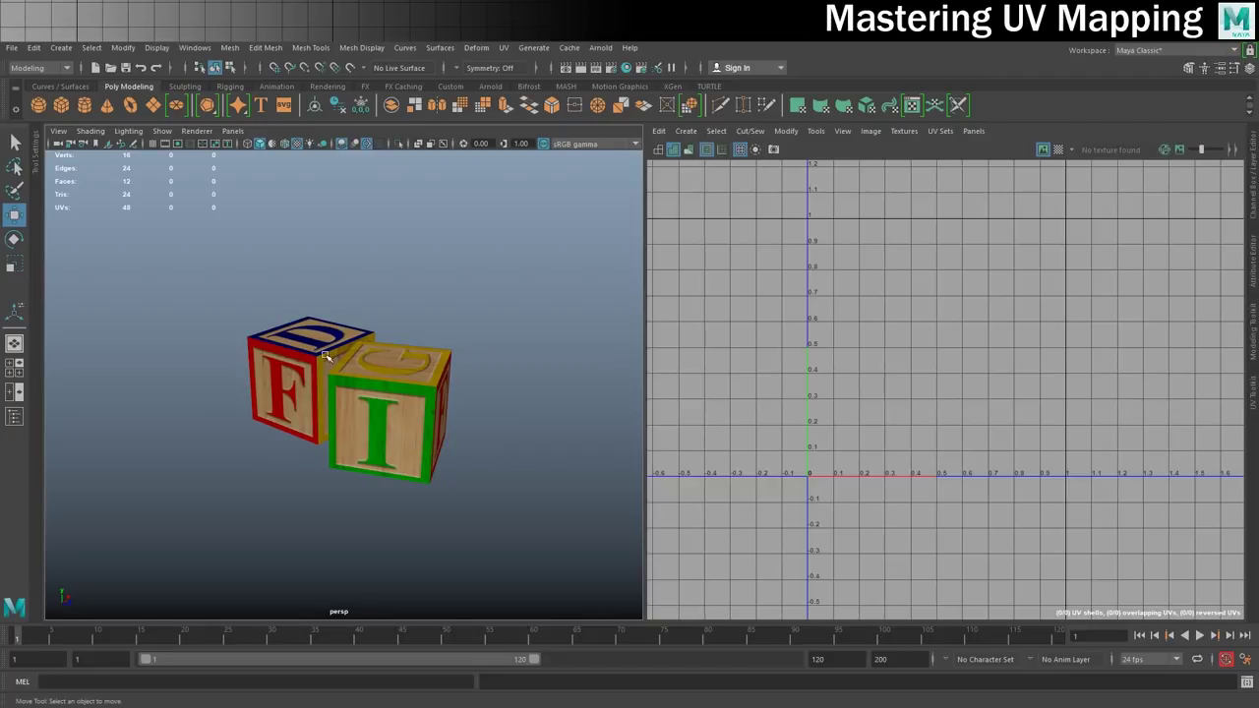
click(365, 398)
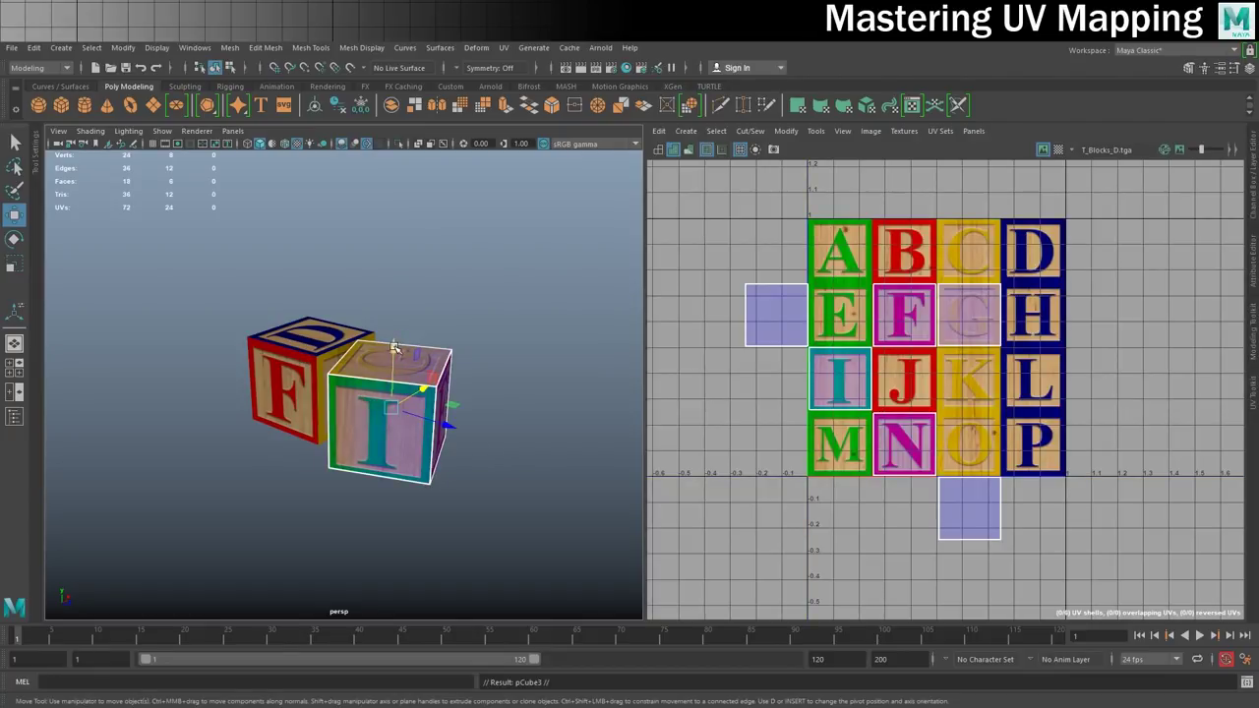
- Duplicate the I cube onto the top of the stack, slide it left along X, and rotate it
shift+drag(398, 344, 412, 240)
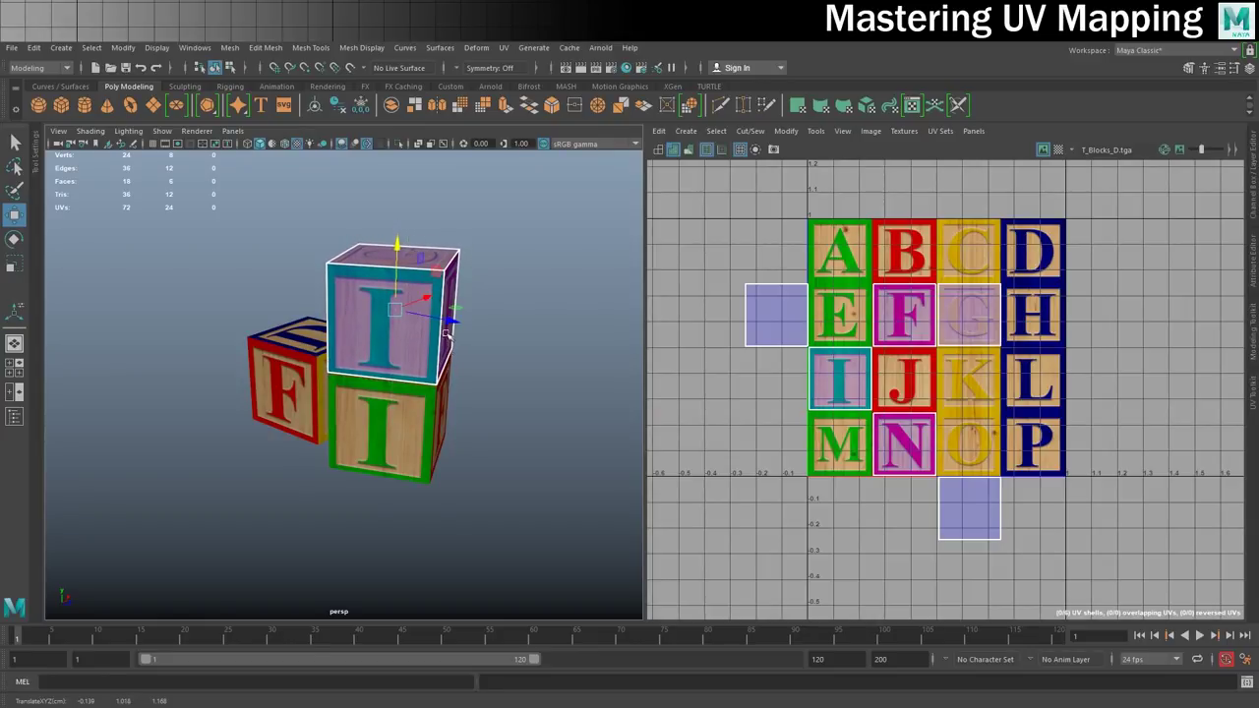
drag(445, 318, 350, 317)
key(e)
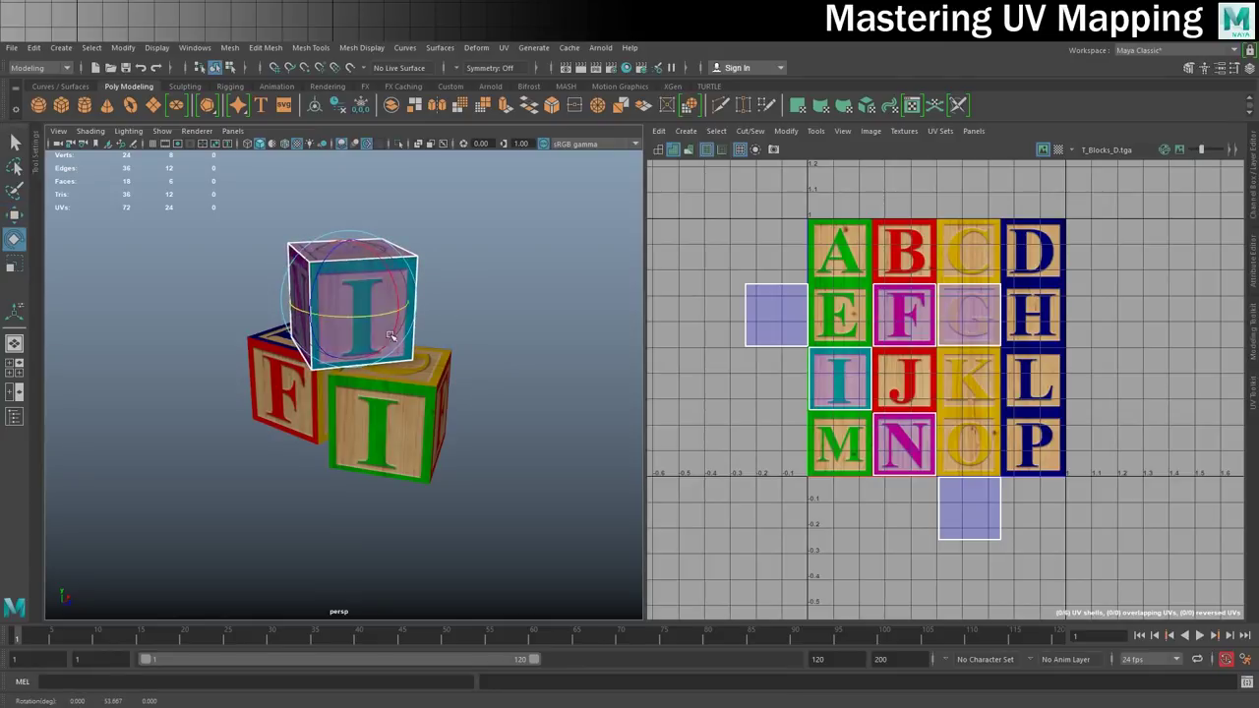
click(532, 358)
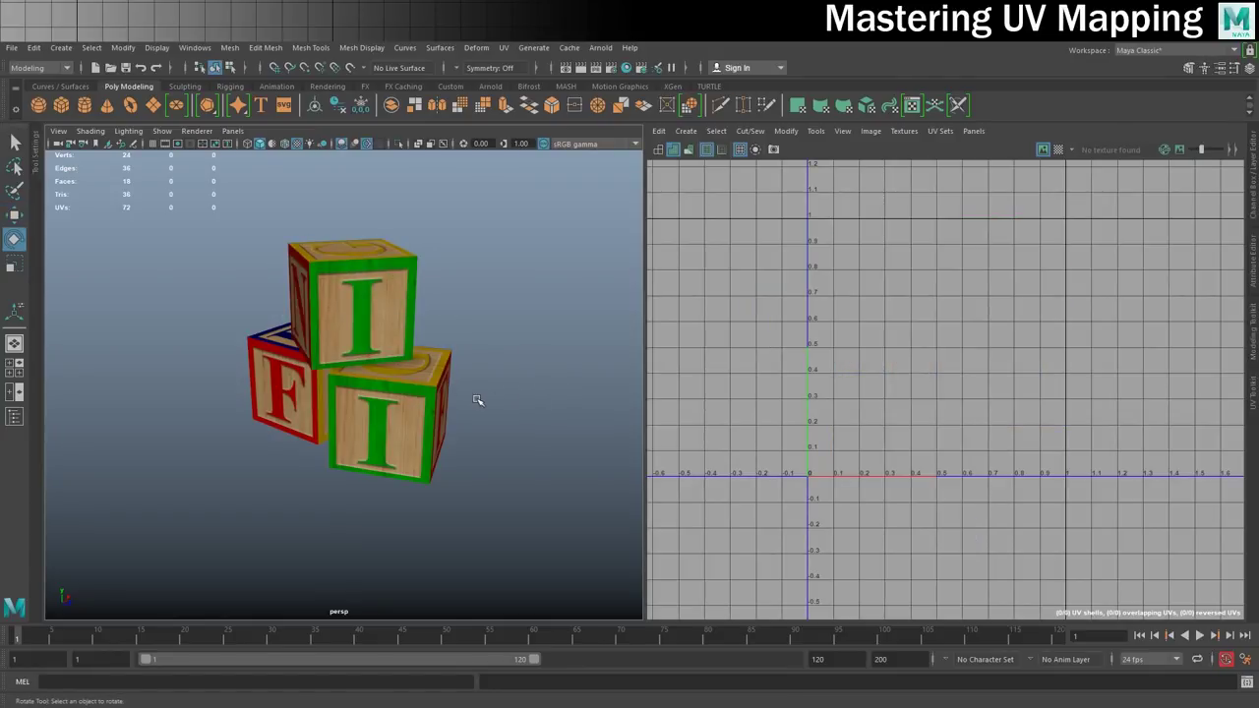
- Shift the top cube's UV shells right so its faces show P and K
alt+drag(477, 397, 540, 380)
click(363, 266)
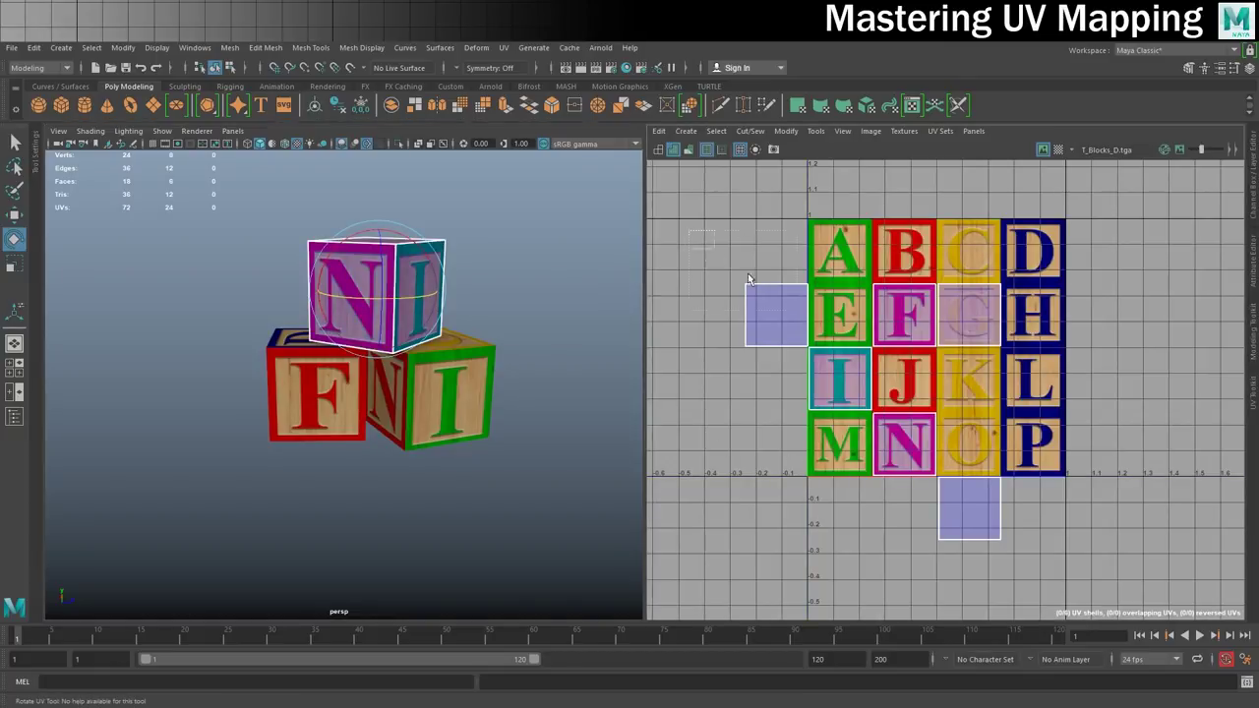
right_drag(989, 329, 969, 413)
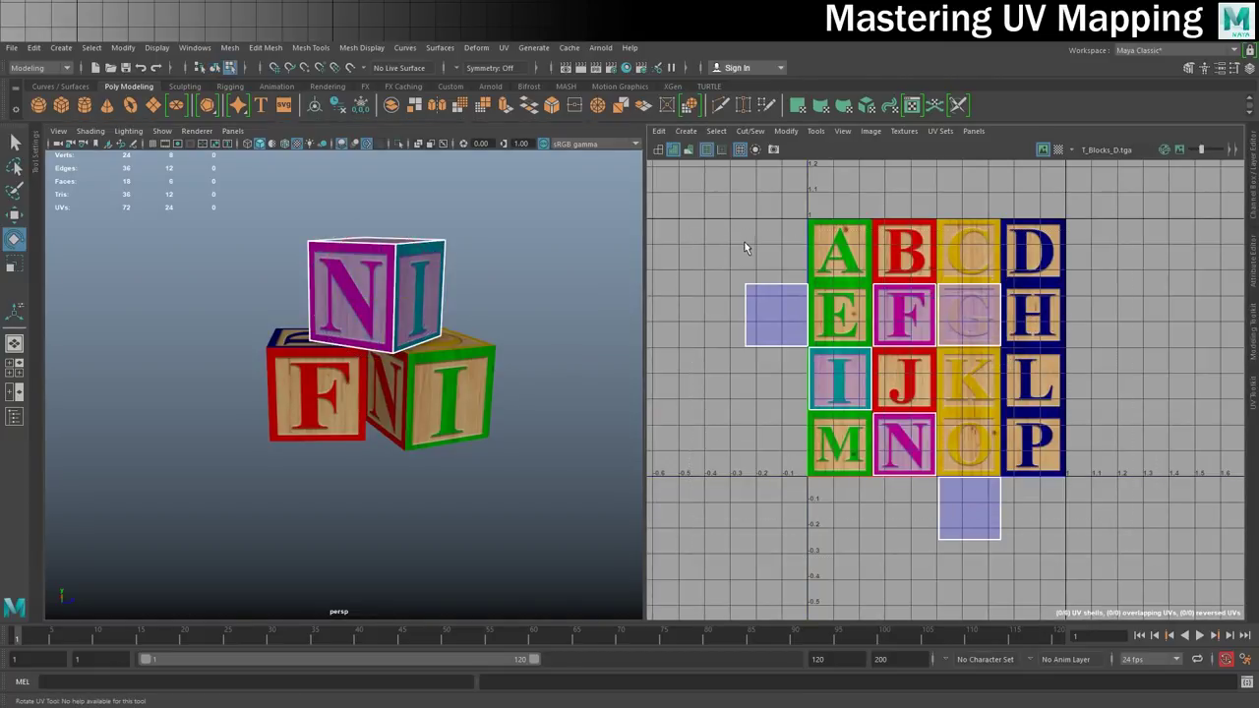
key(w)
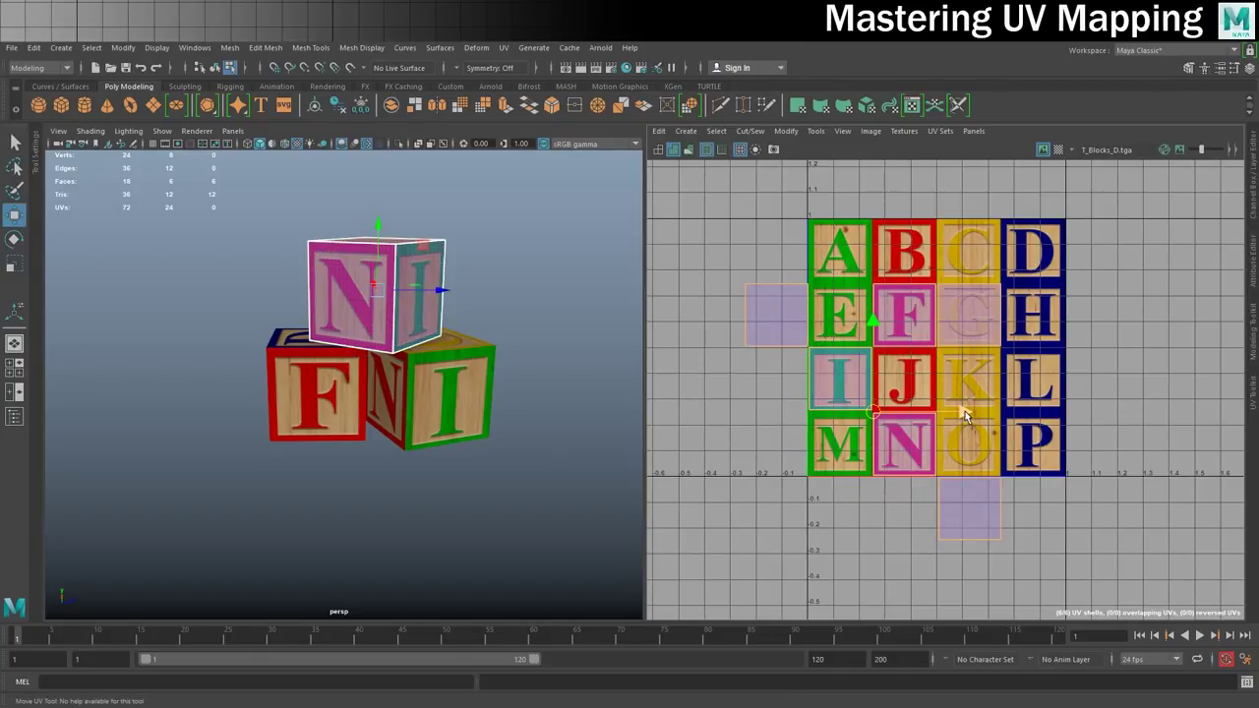
drag(963, 415, 1091, 437)
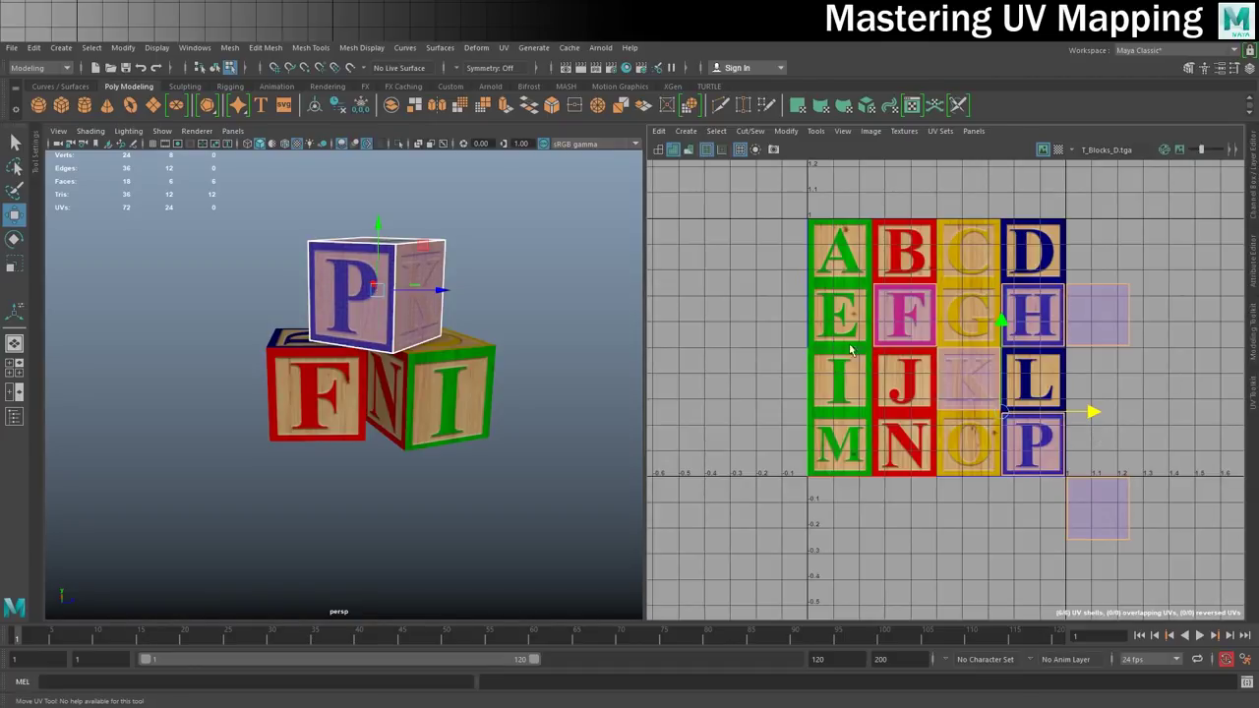
right_drag(399, 254, 471, 234)
- Nudge the top cube into place on the three-block stack
click(471, 234)
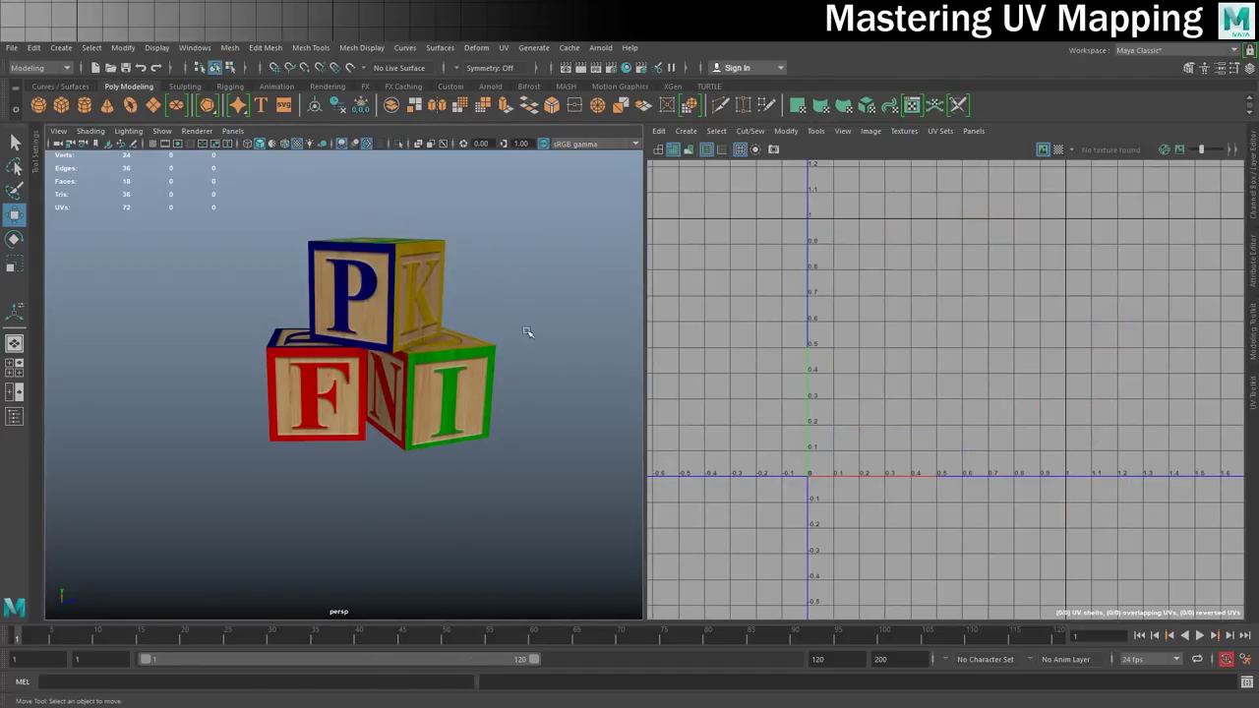
mouse_move(538, 373)
alt+mouse_down()
mouse_move(481, 379)
mouse_move(500, 350)
alt+mouse_up()
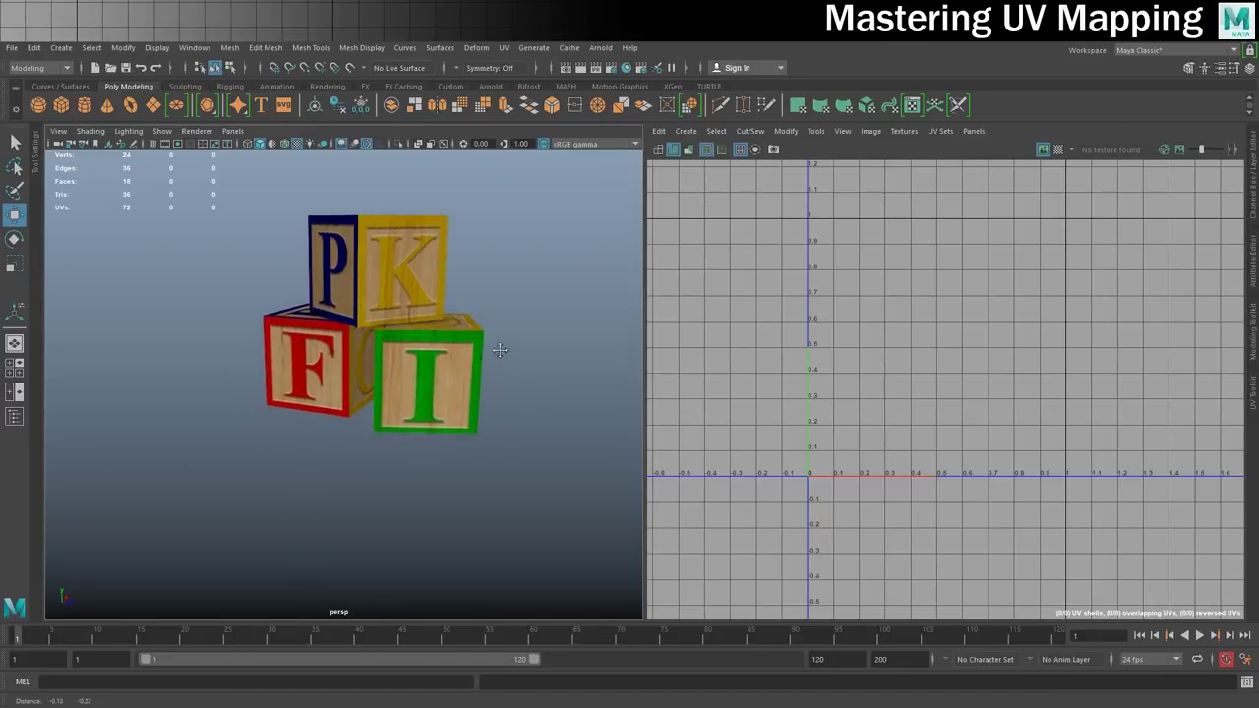
scroll(501, 350, up, 4)
click(337, 270)
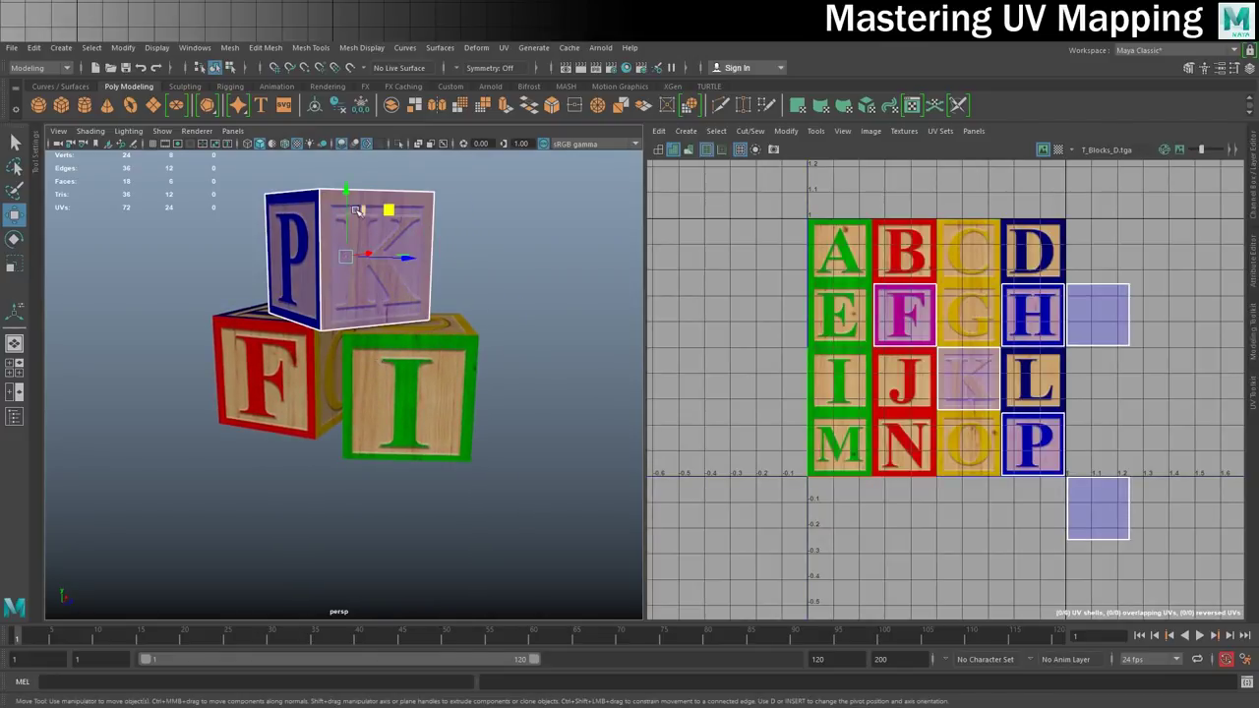
drag(348, 202, 345, 194)
click(463, 237)
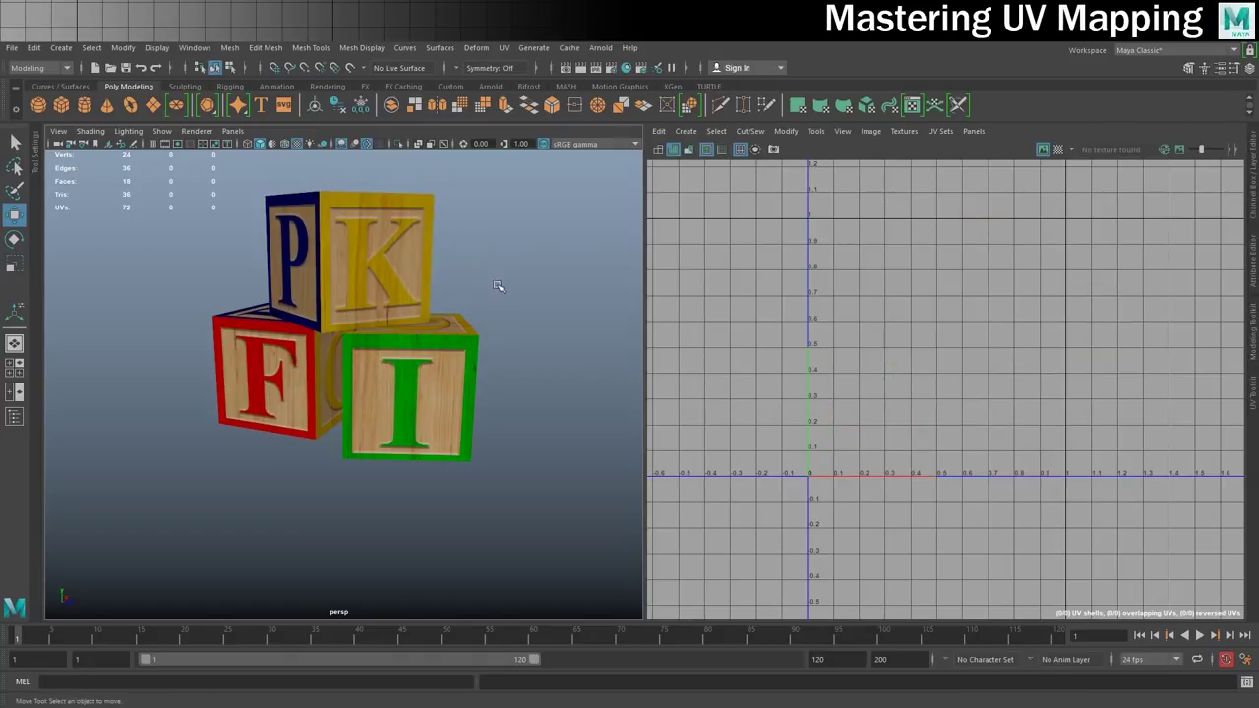
- Maximize the perspective view and orbit so the stacked blocks face the camera
alt+drag(499, 281, 470, 340)
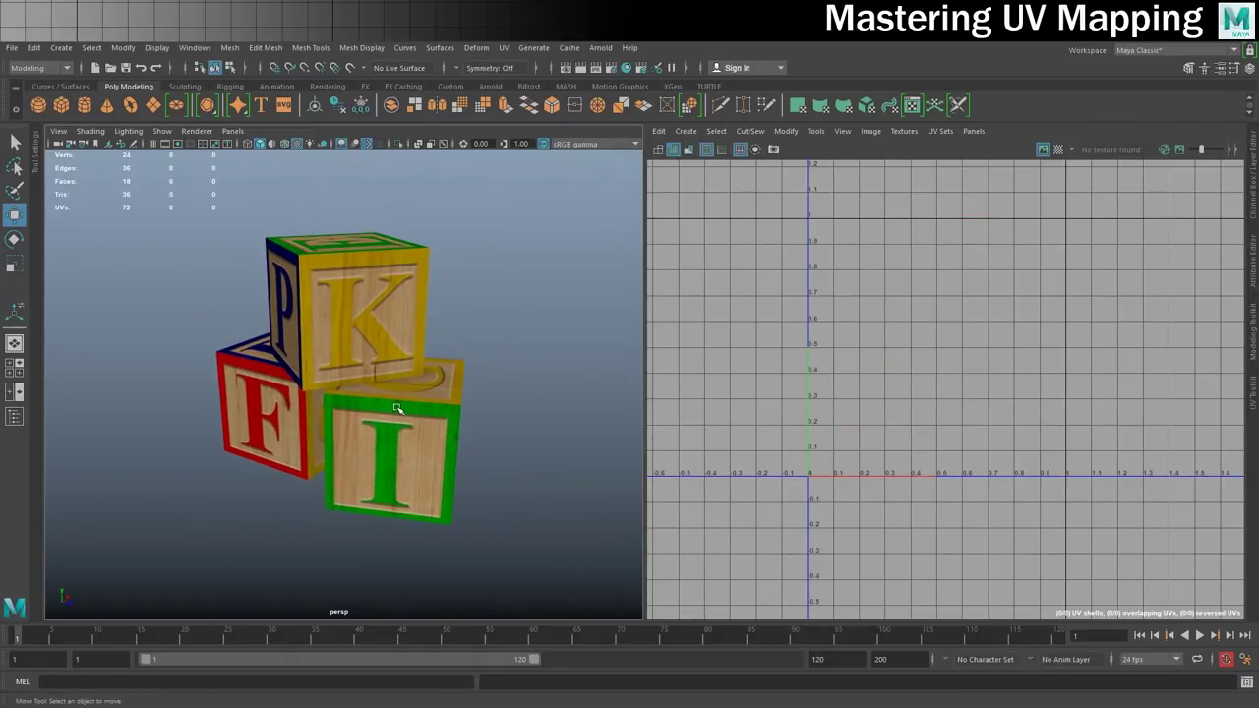
key(space)
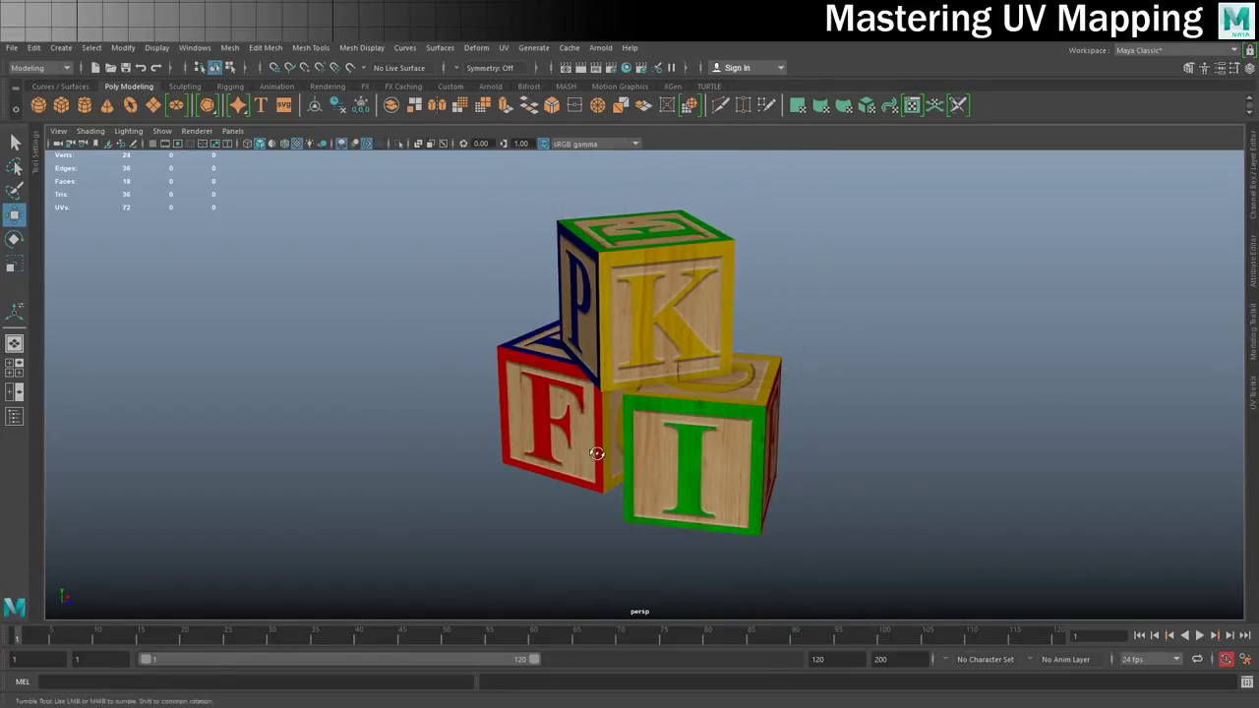
mouse_move(590, 455)
alt+mouse_down()
mouse_move(548, 479)
mouse_move(590, 482)
mouse_move(601, 462)
alt+mouse_up()
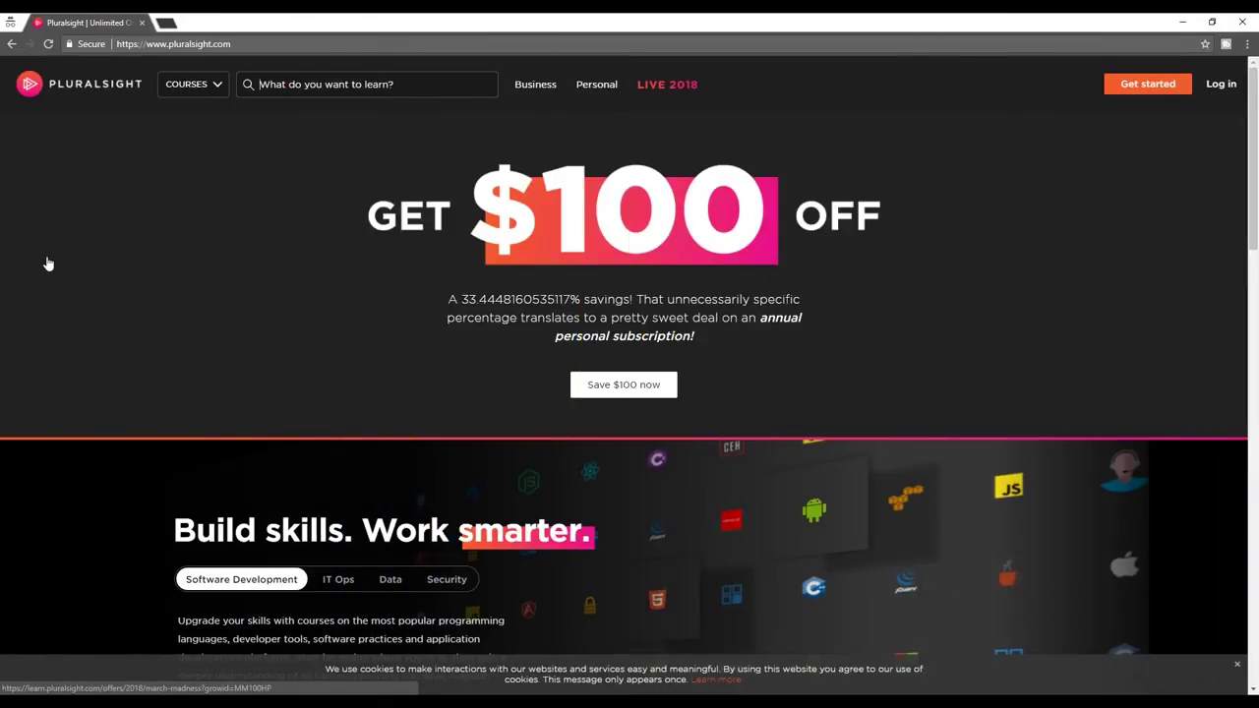
- Search Pluralsight for 'Maya', open Maya 2018 Fundamentals, and play its Course Overview clip
text(Maya)
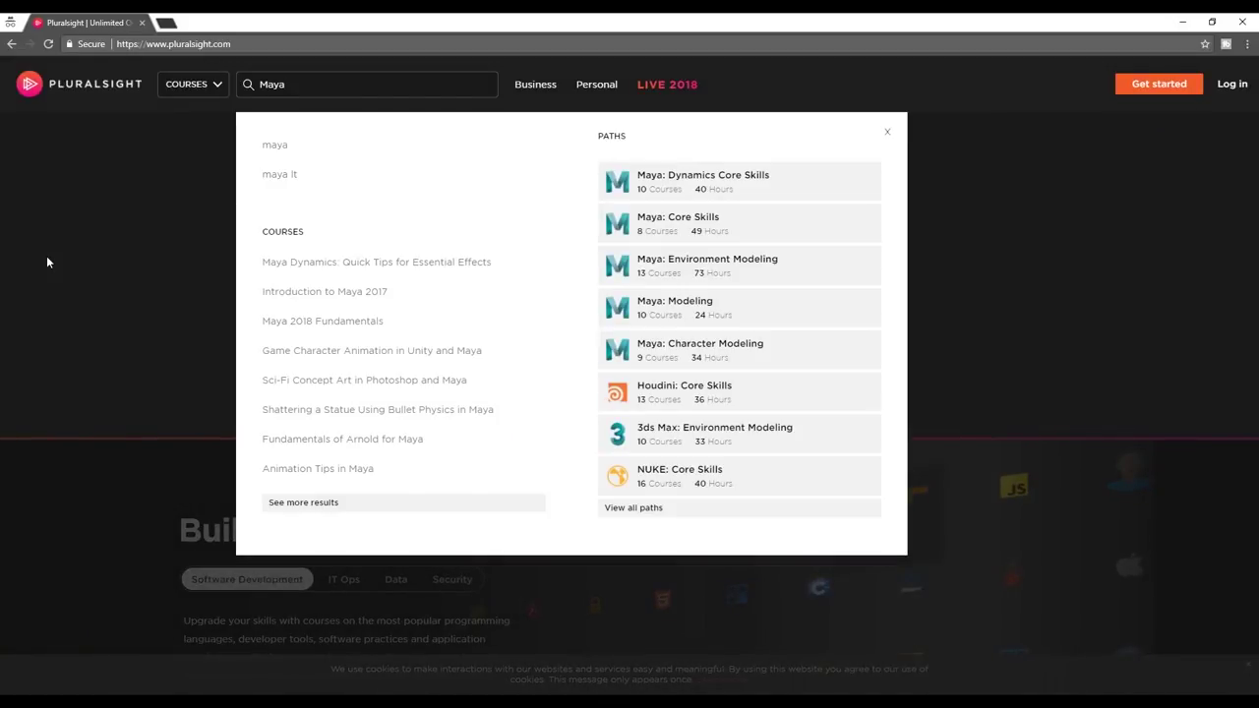
key(Return)
scroll(79, 266, down, 1)
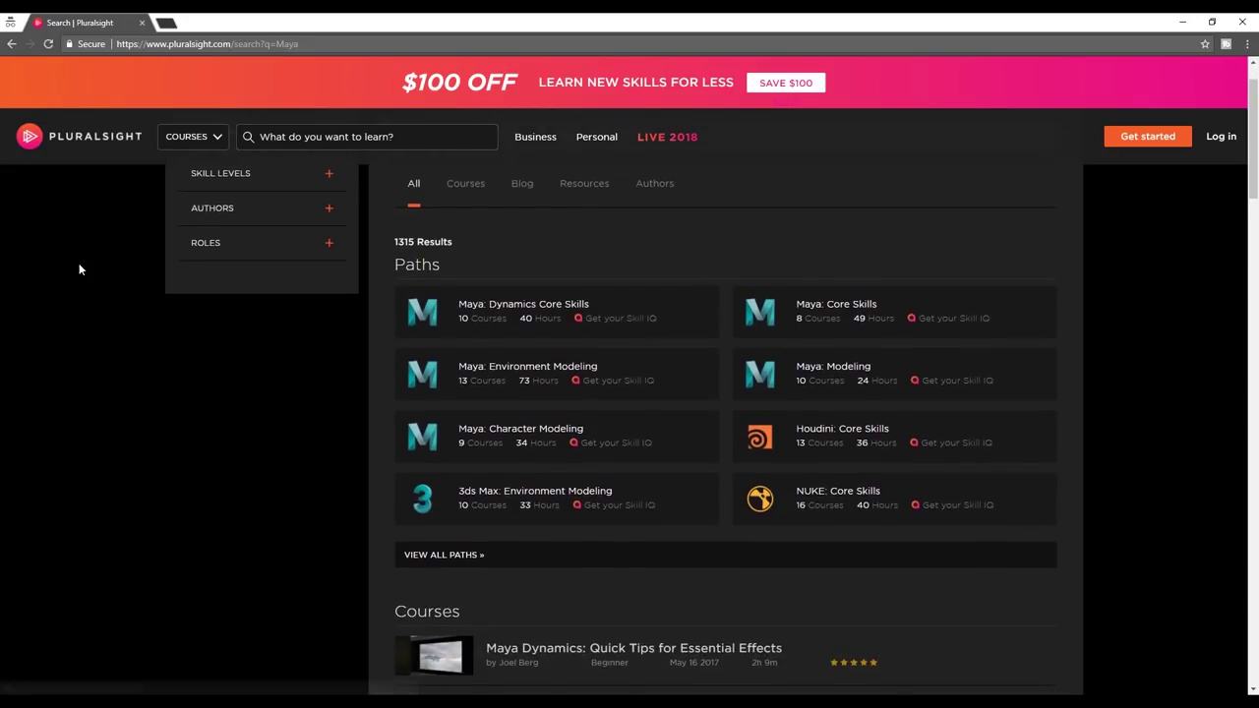
scroll(236, 269, down, 1)
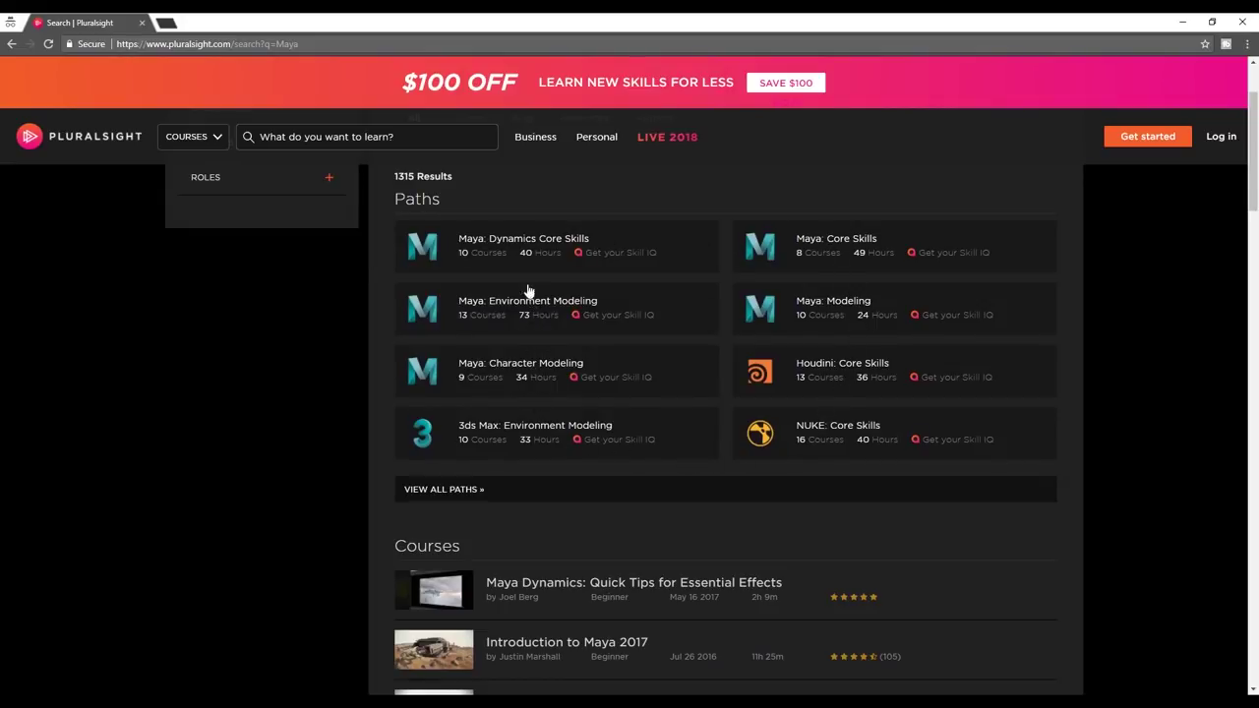
scroll(291, 398, down, 1)
scroll(293, 398, down, 1)
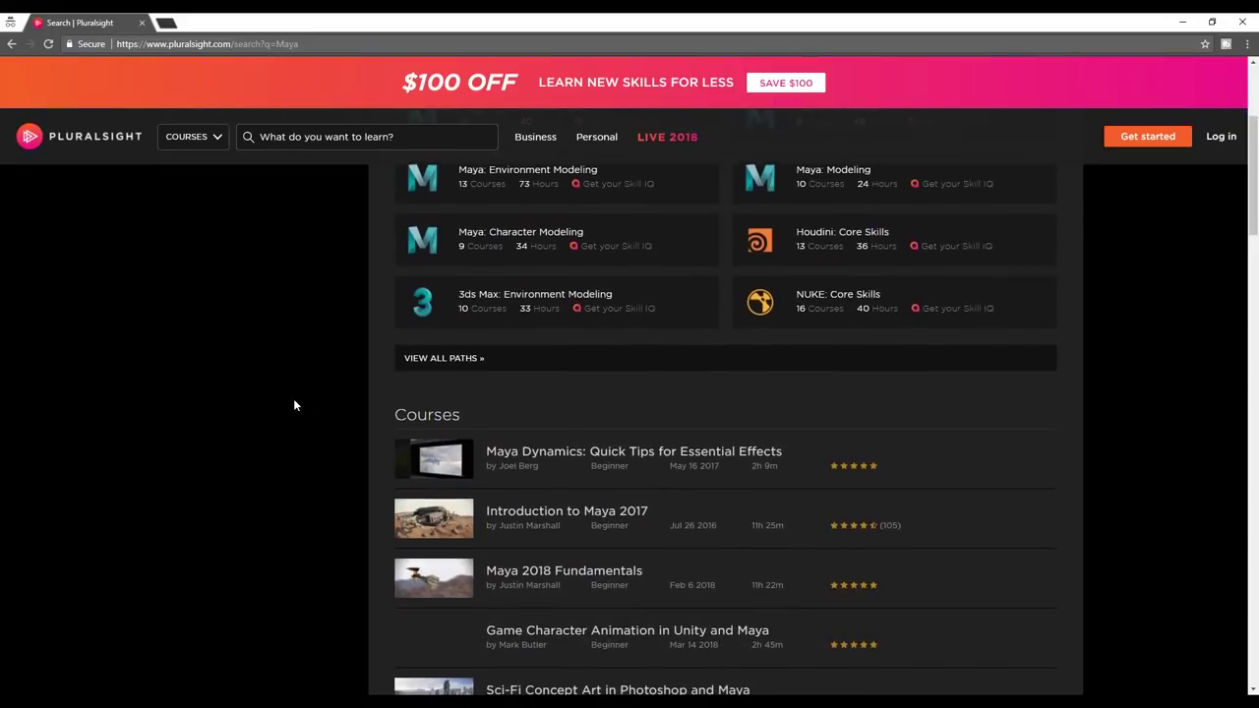
scroll(294, 403, down, 1)
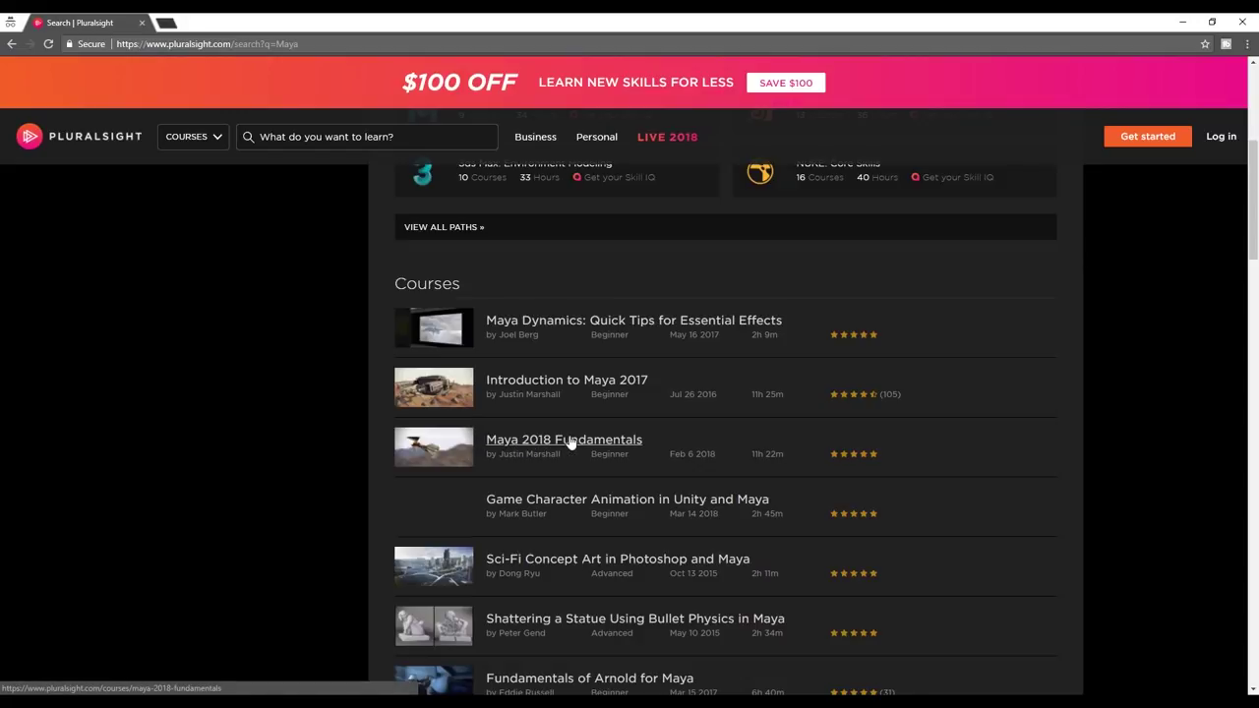
click(569, 440)
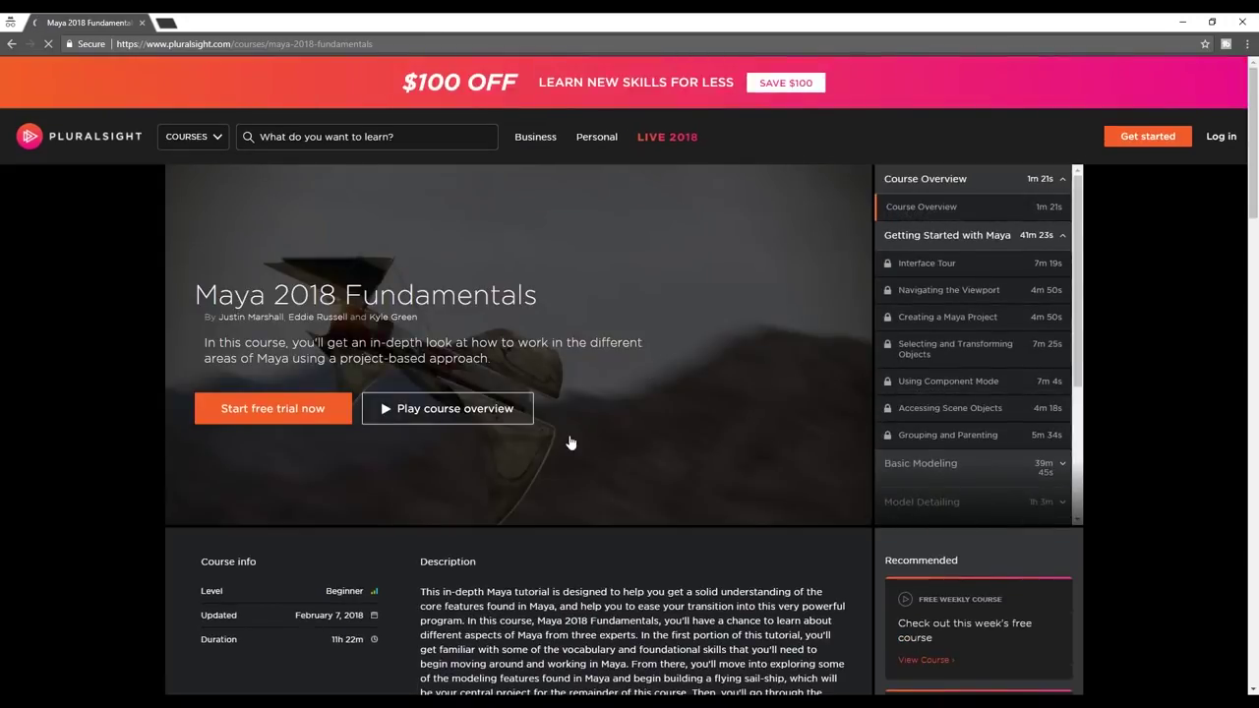
click(569, 443)
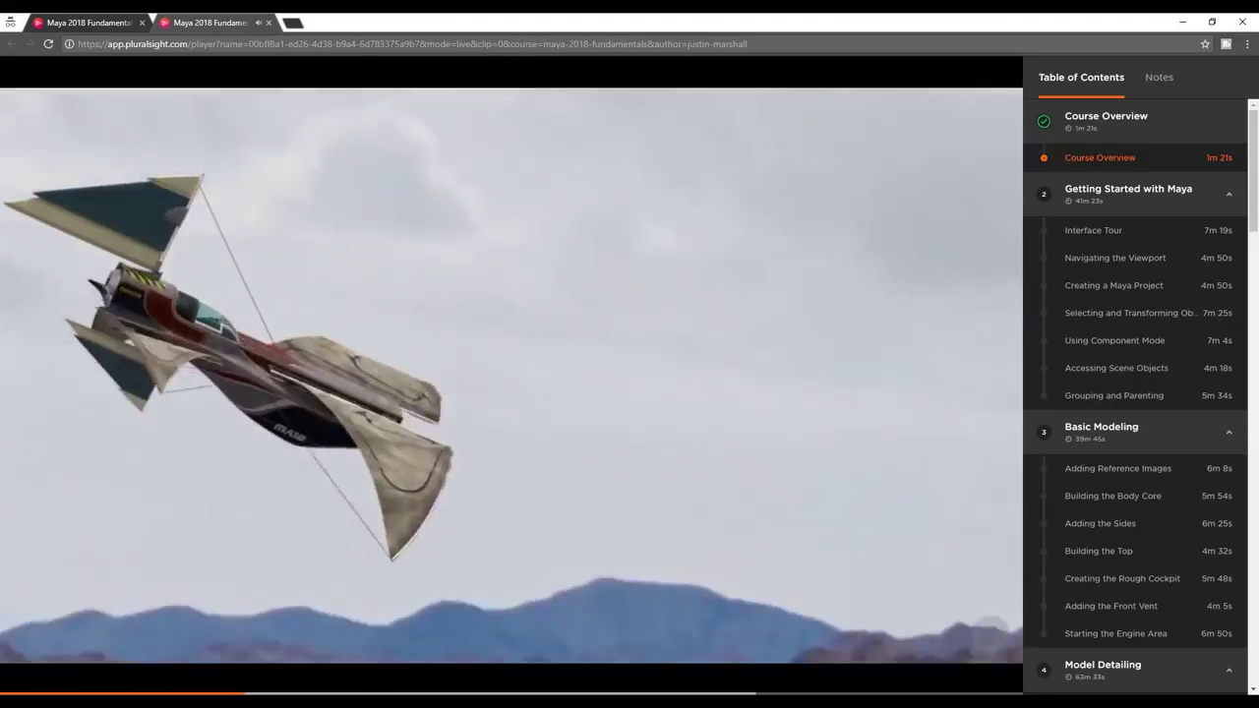